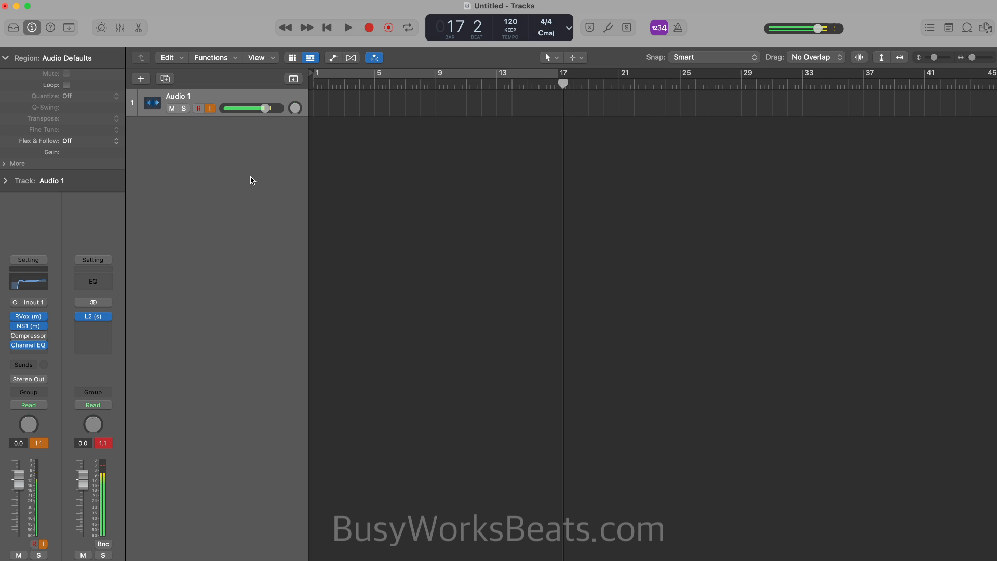
Step: Add a new software instrument track and load the stereo Alchemy synth as its instrument
right_click(236, 155)
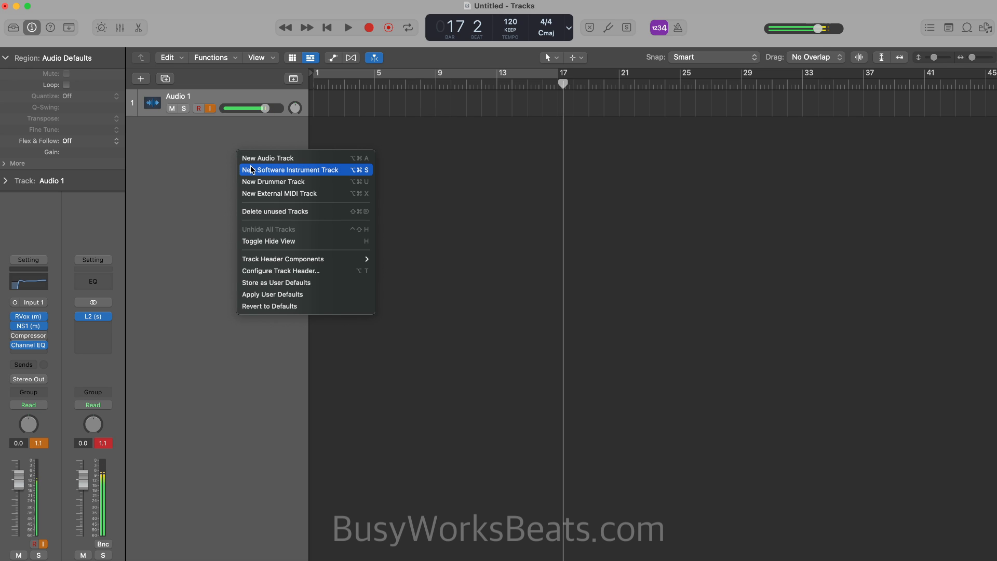
click(247, 170)
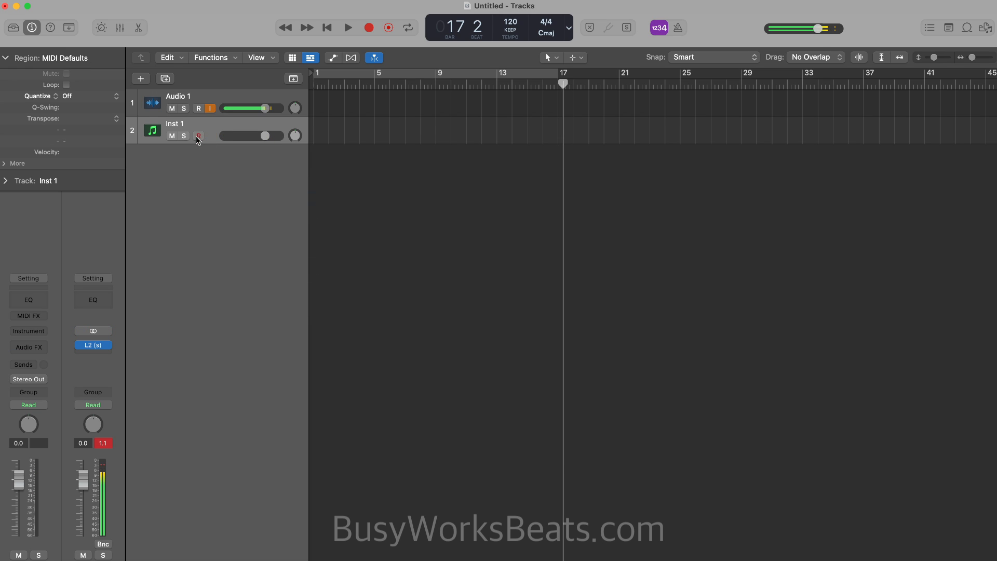
click(14, 28)
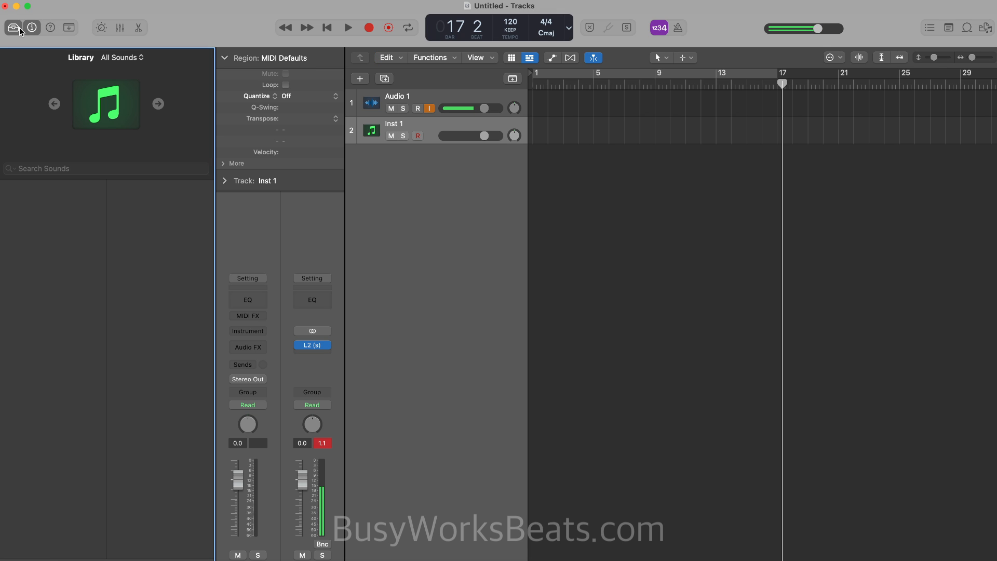
click(14, 28)
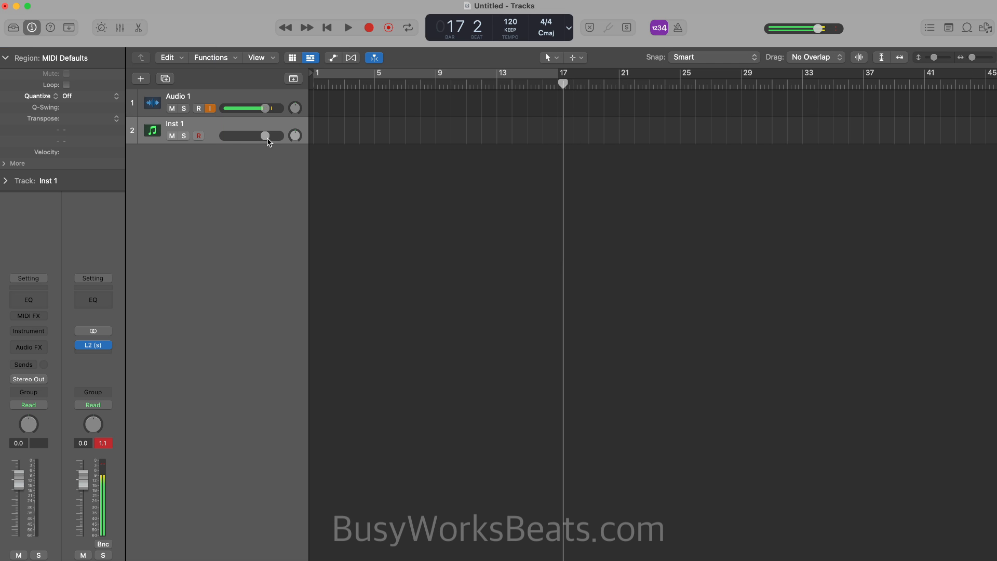
click(30, 330)
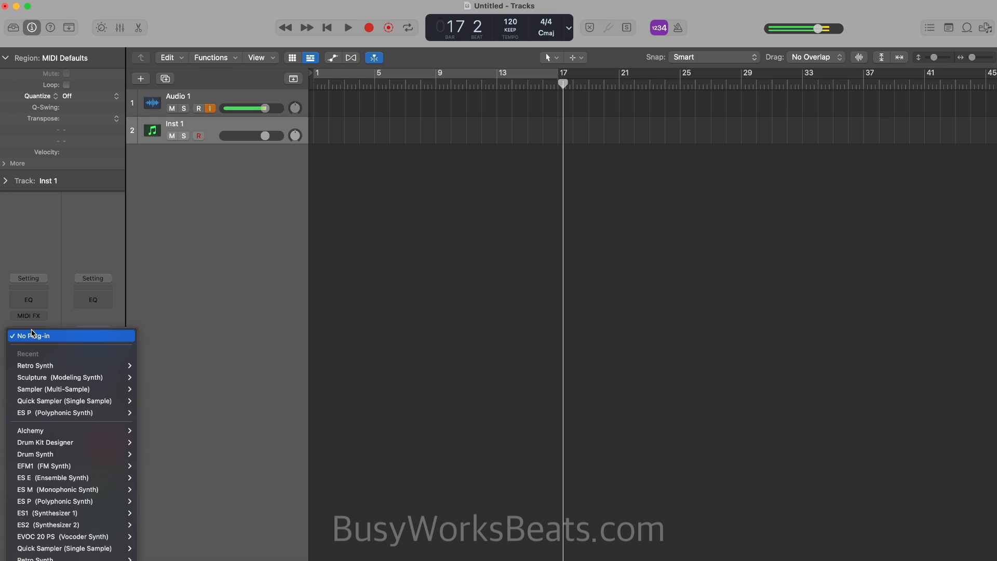
mouse_move(44, 430)
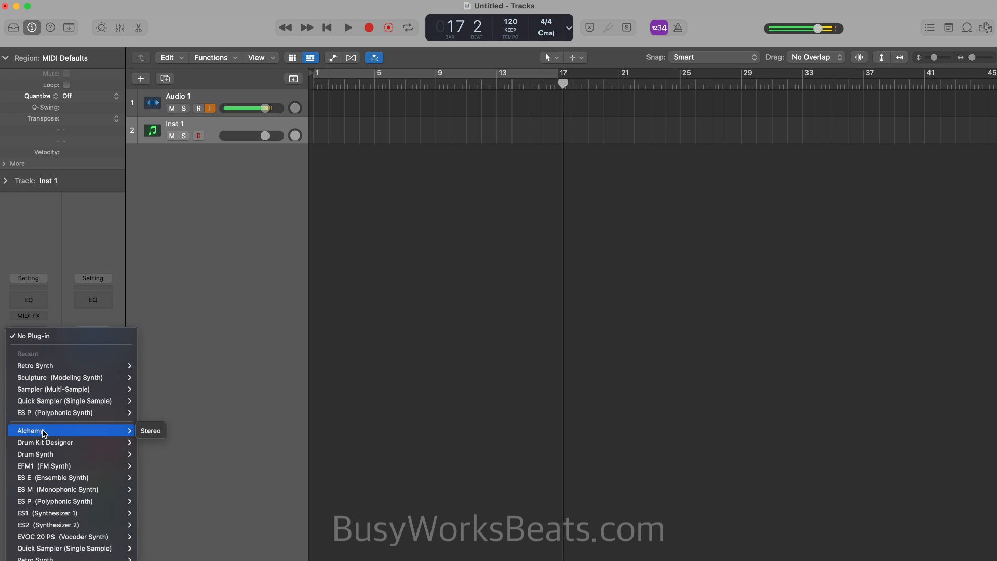
click(161, 431)
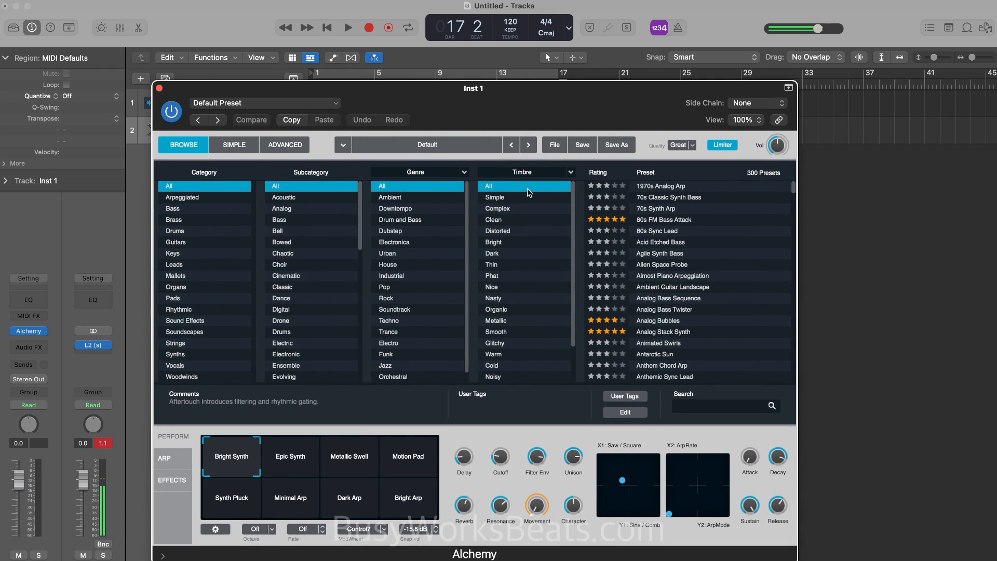
Step: Sort the Alchemy presets by rating, load 80s FM Bass Attack, and close the synth window
click(605, 176)
click(667, 186)
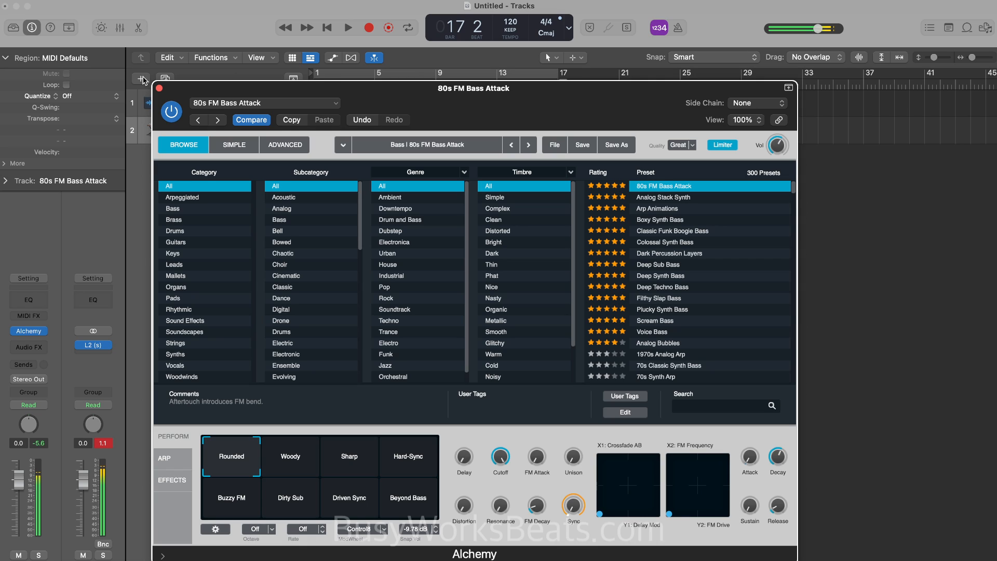
click(159, 88)
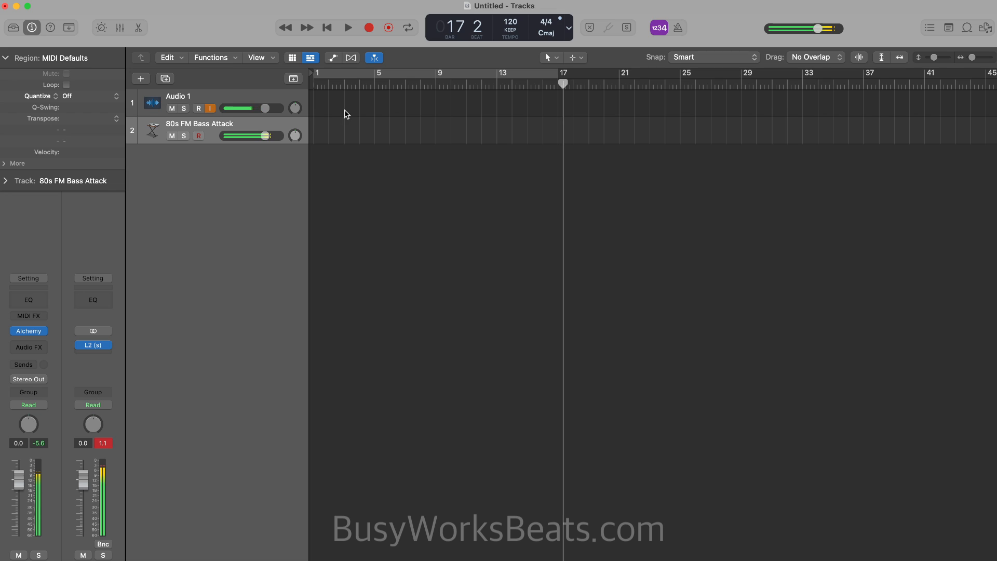
Step: Enable the metronome and set the project tempo to 93
click(677, 27)
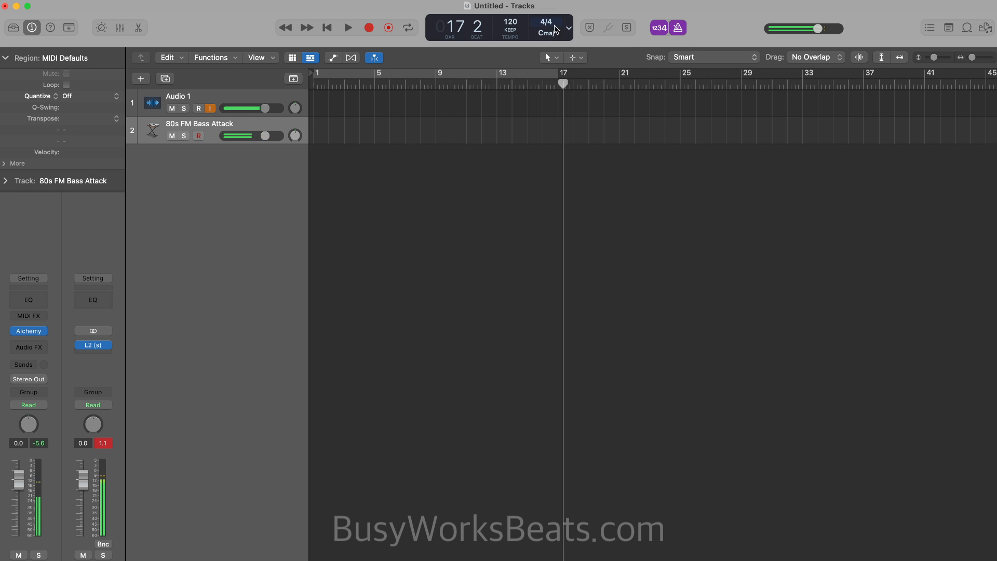
double_click(510, 22)
text(93)
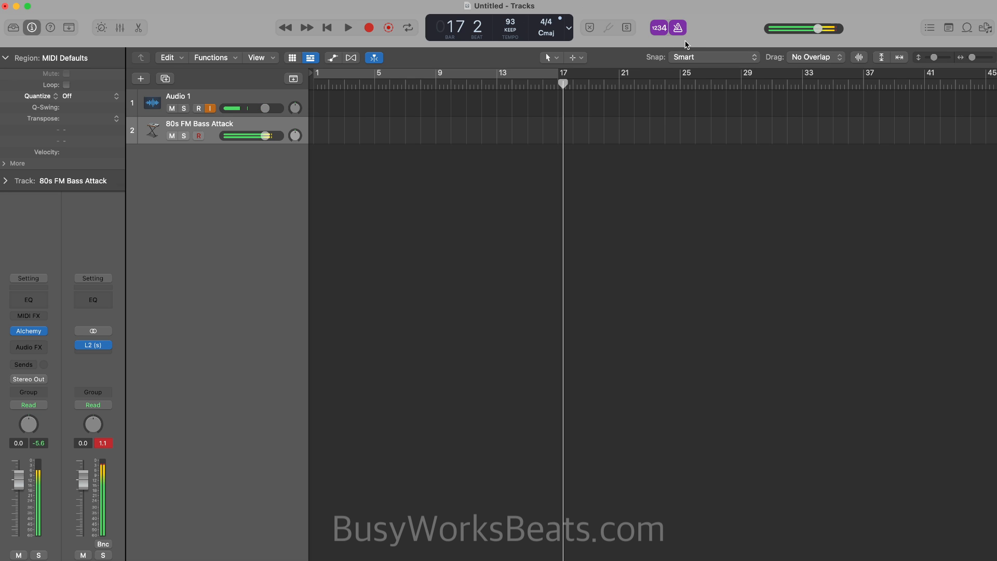
Step: Record a bass line of about eight bars on the 80s FM Bass Attack track, starting from bar 1
click(327, 27)
click(368, 27)
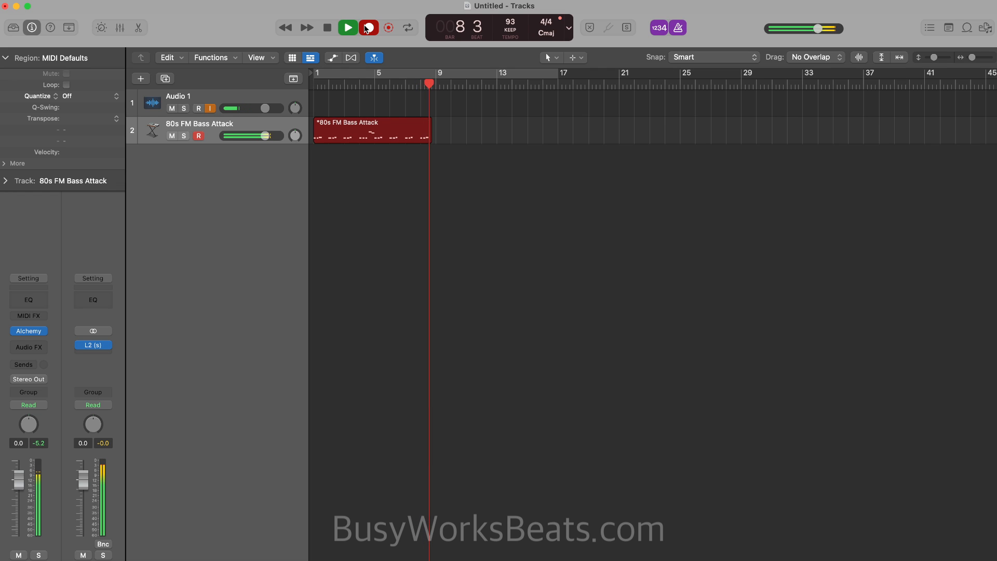
key(space)
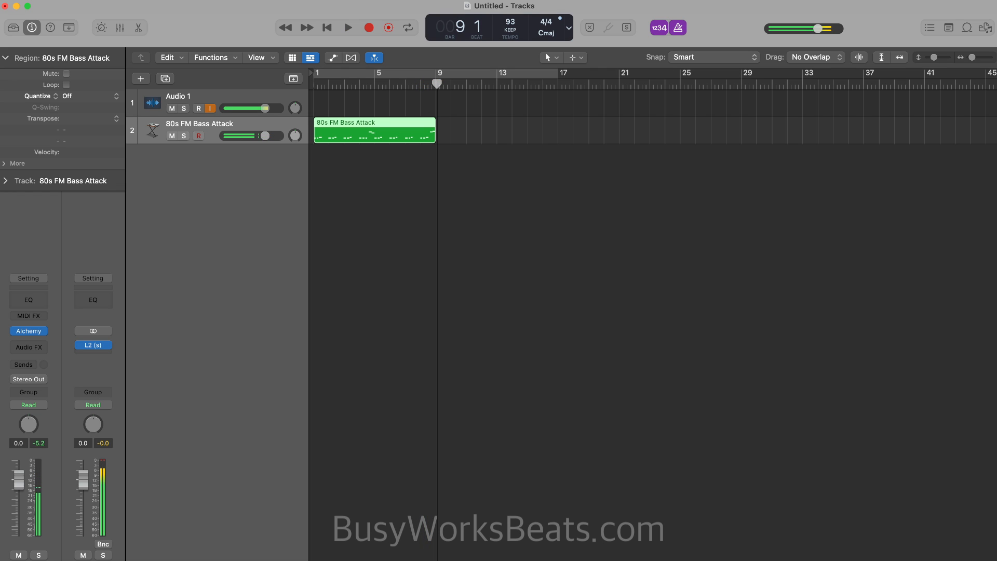
Step: Turn on cycle mode over bars 1 to 9 to match the bass region, and return the playhead to bar 1
click(409, 85)
click(413, 74)
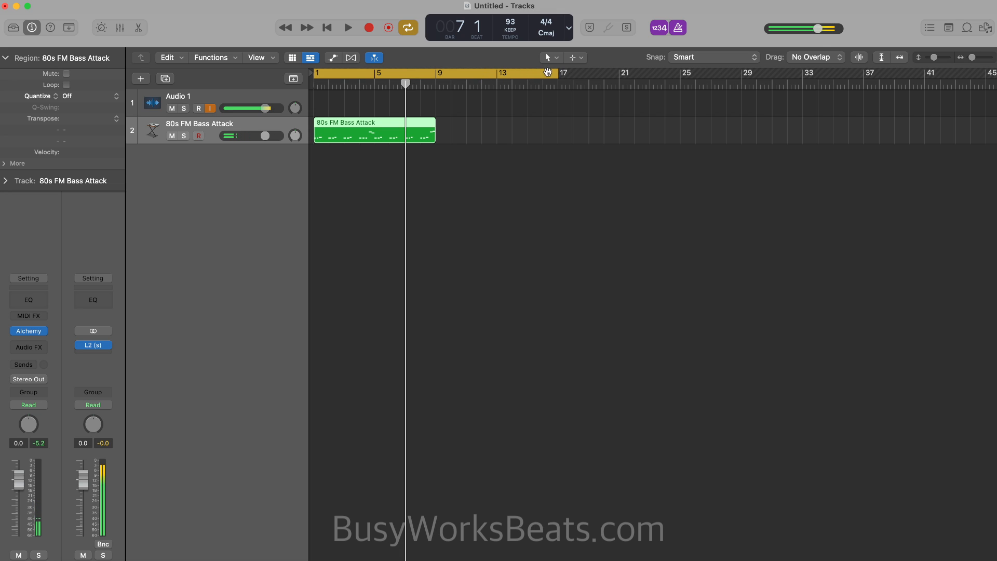
drag(555, 73, 435, 74)
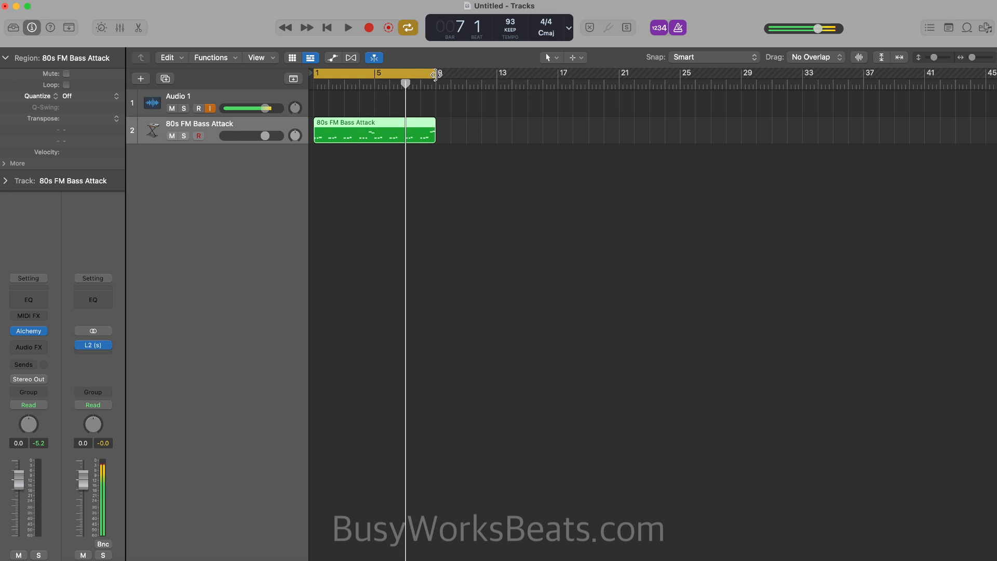
click(357, 105)
click(345, 118)
key(Return)
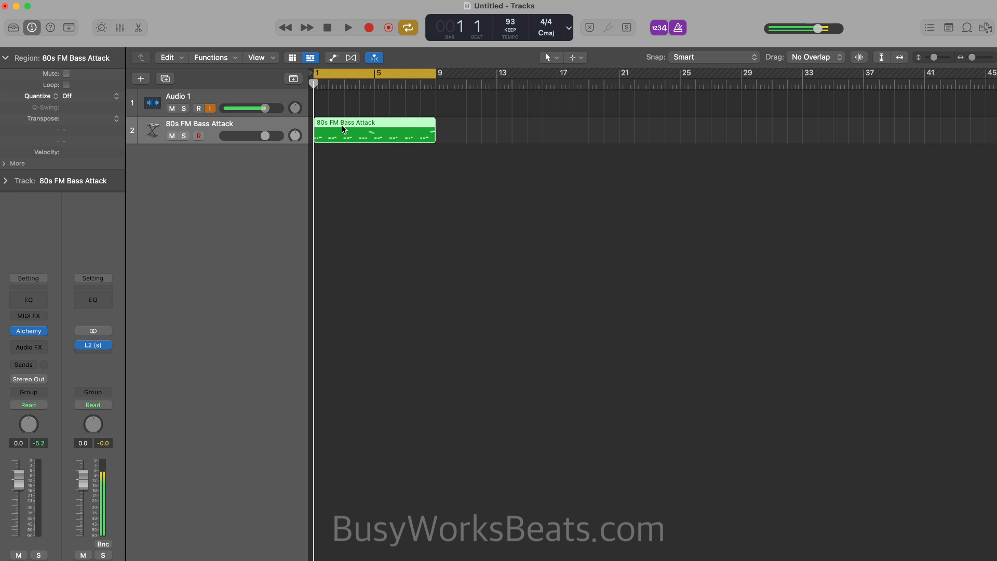
Step: Open the recorded bass region in the Piano Roll and quantize all of its notes to 1/16 Note
double_click(344, 120)
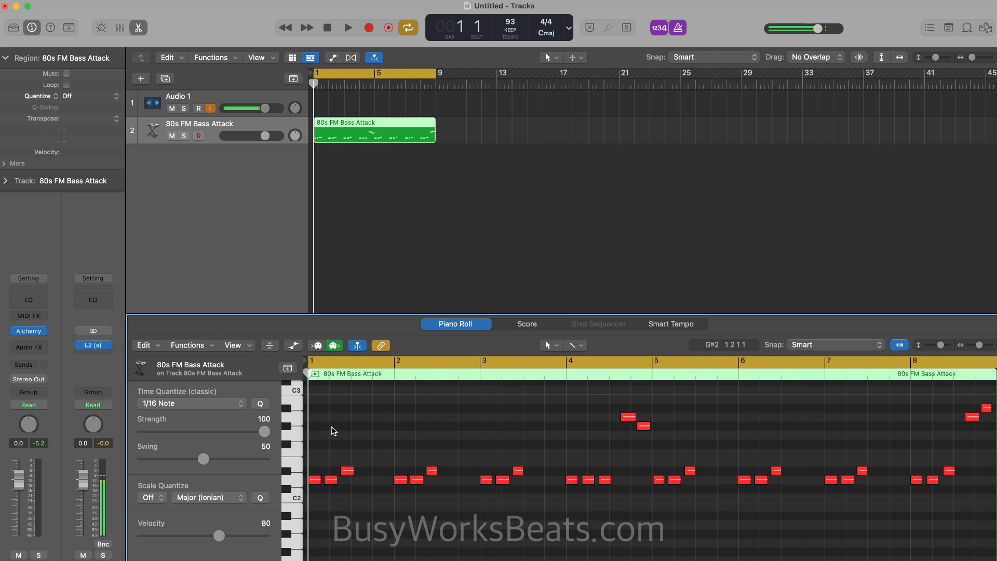
key(super+w)
click(488, 258)
key(super+a)
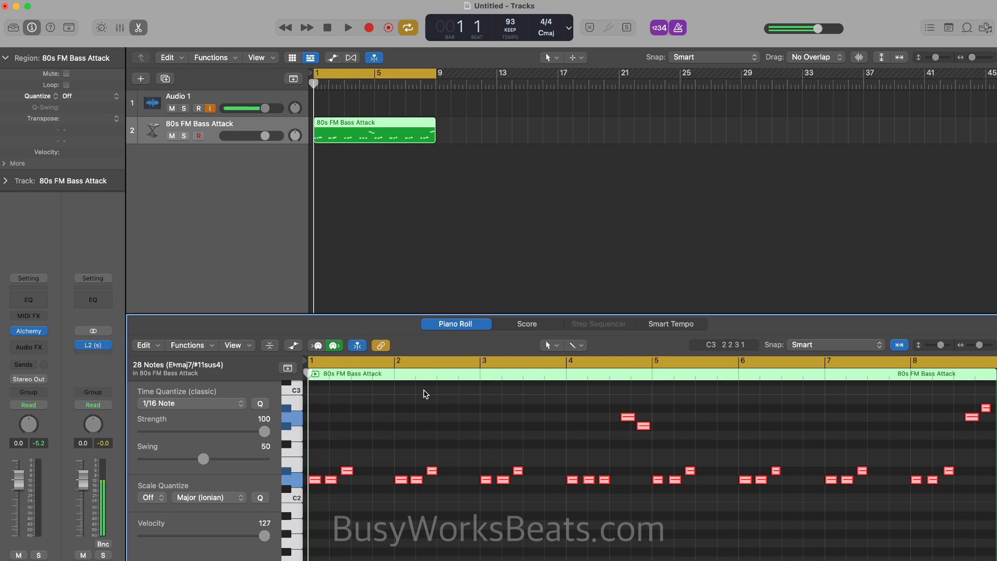
Step: Examine up close how the bass notes line up with the Piano Roll grid
key(super+Right)
key(super+Right)
key(super+Right)
key(super+Right)
key(super+Right)
key(super+Left)
key(super+Left)
key(super+Left)
key(super+Left)
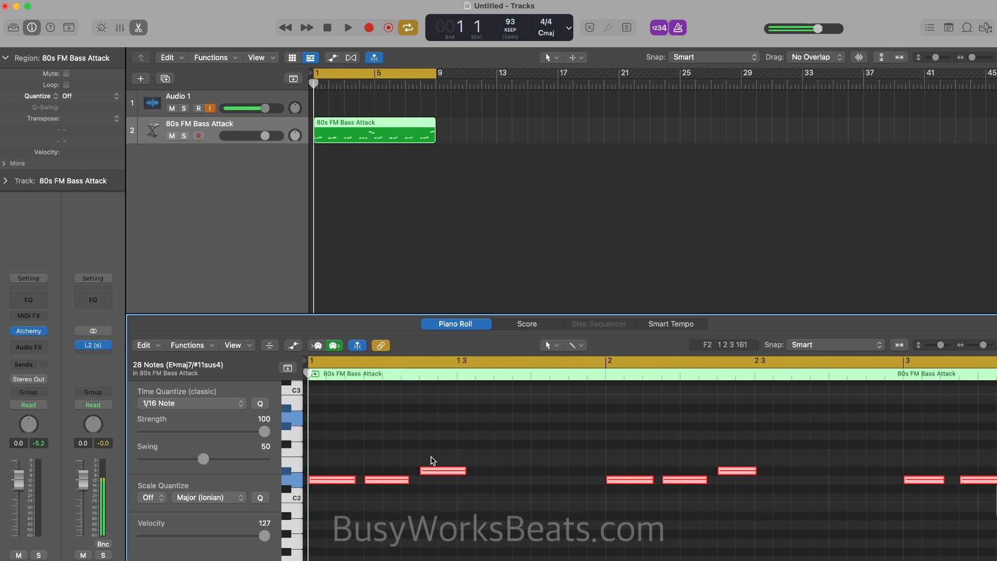
click(367, 270)
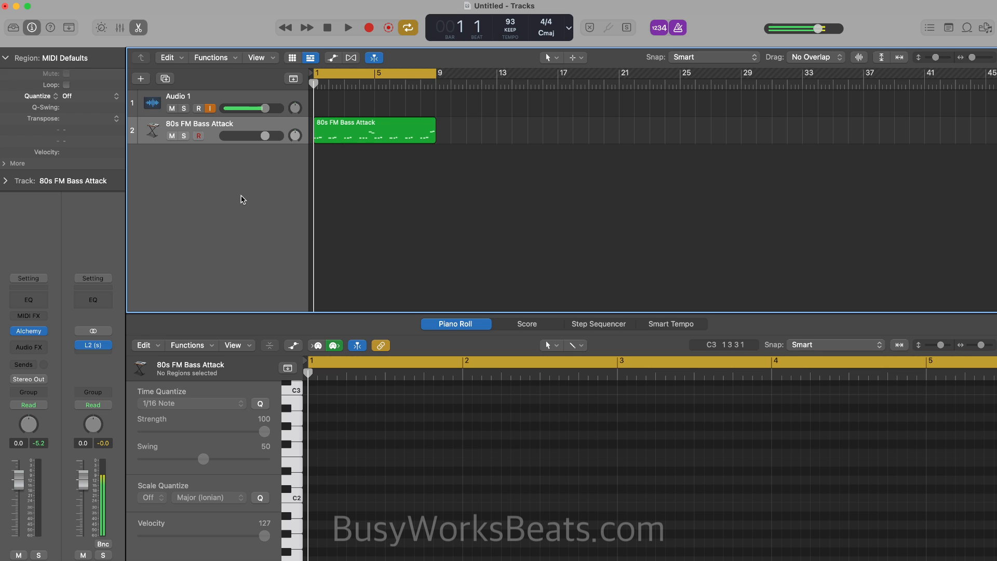
Step: Add a second software instrument track and load the 808 Flex electronic drum kit from the Library
click(14, 28)
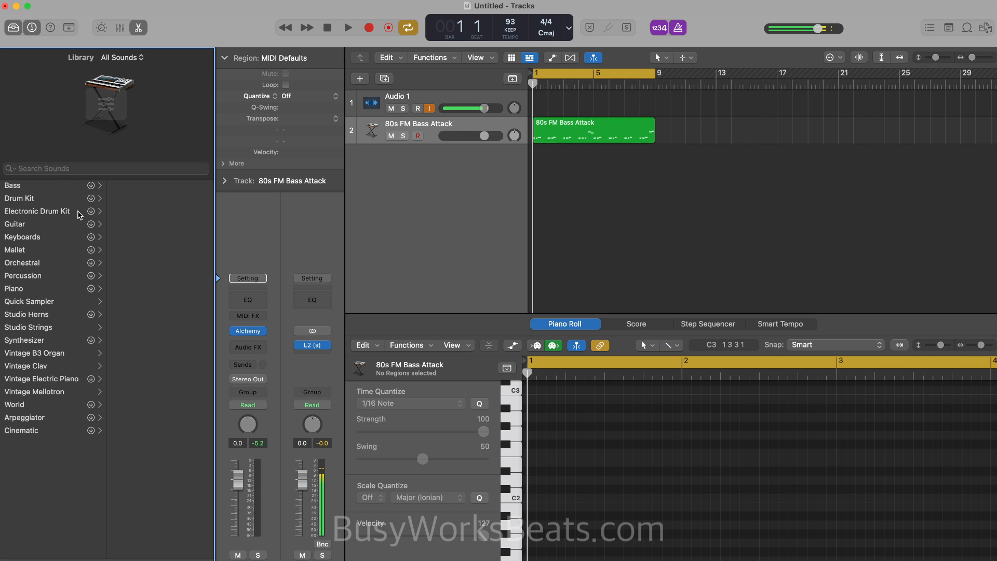
click(51, 212)
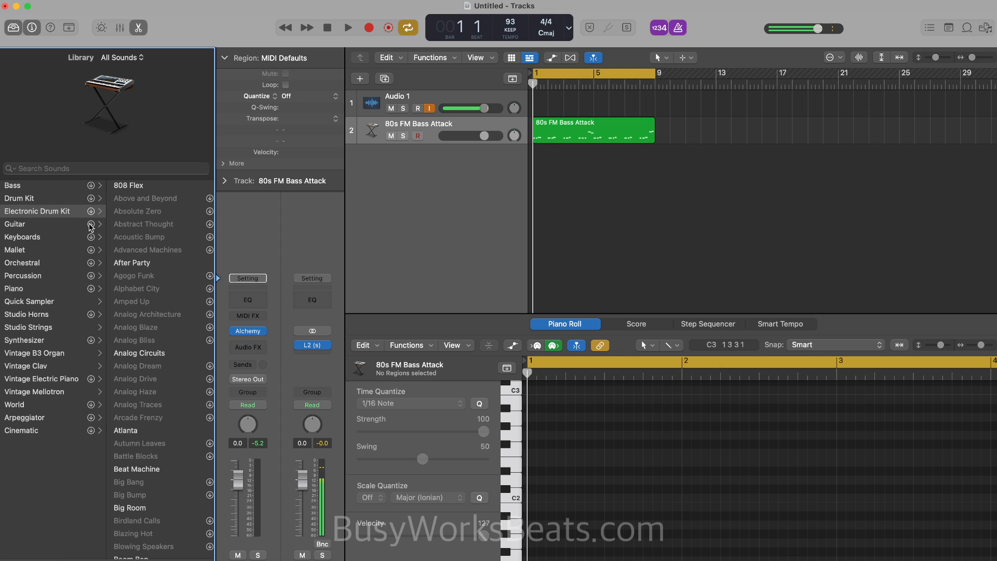
scroll(156, 285, down, 2)
scroll(156, 285, up, 2)
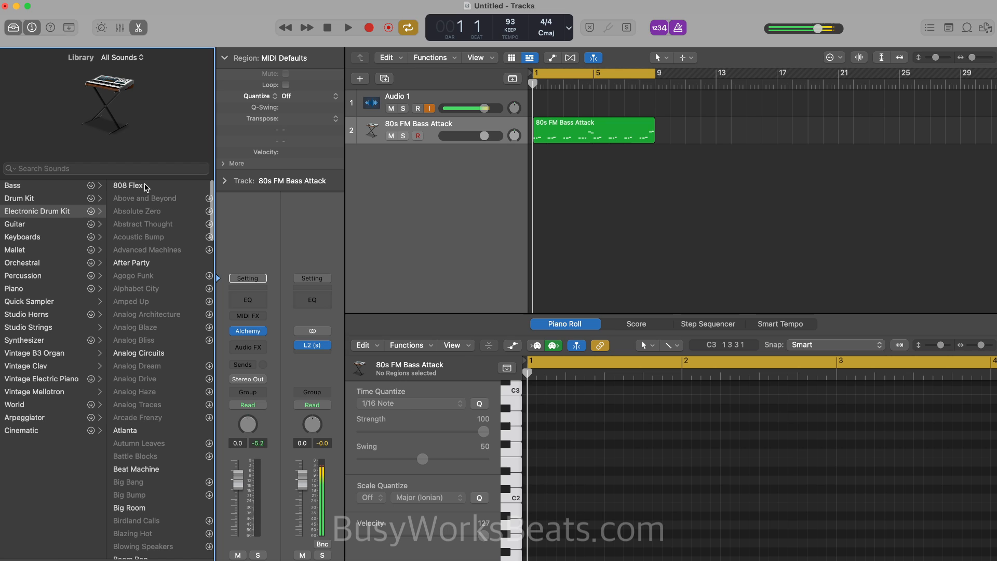
scroll(162, 303, down, 3)
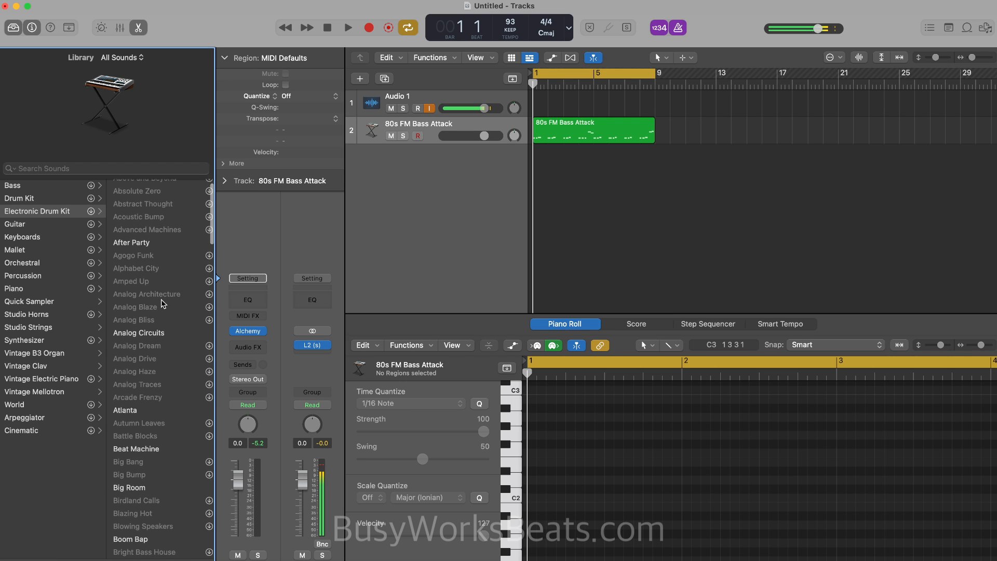
scroll(163, 303, up, 3)
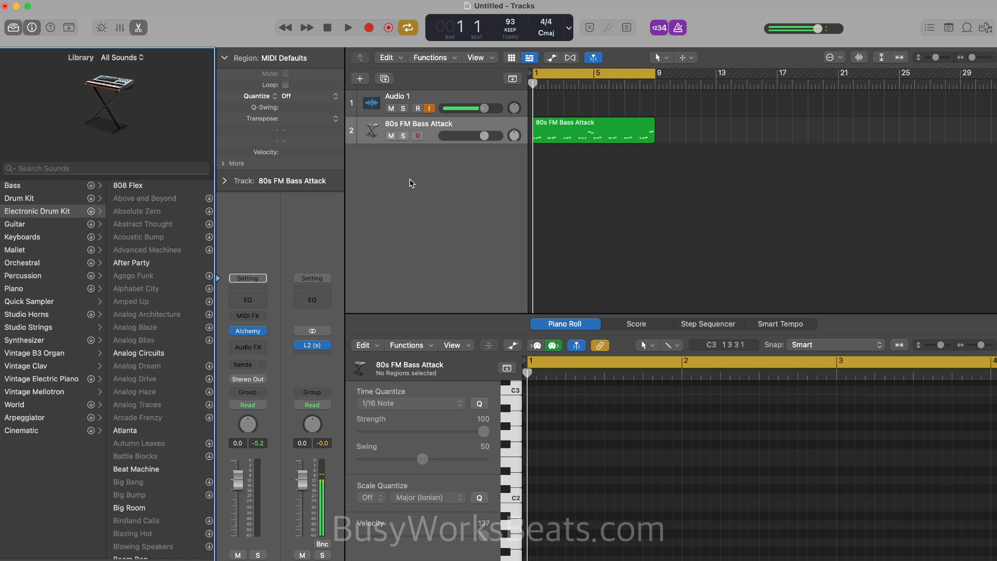
right_click(411, 181)
click(430, 198)
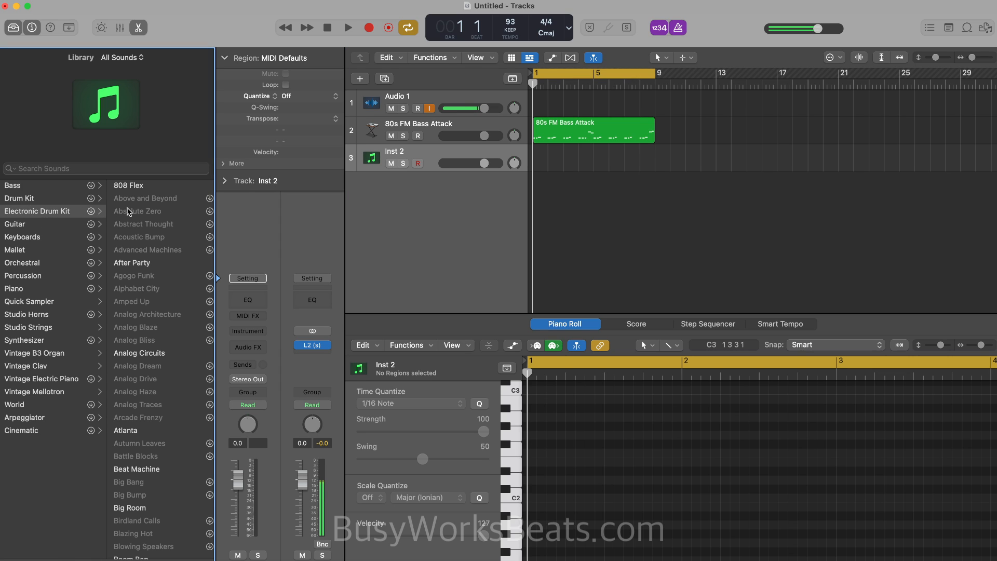
click(142, 186)
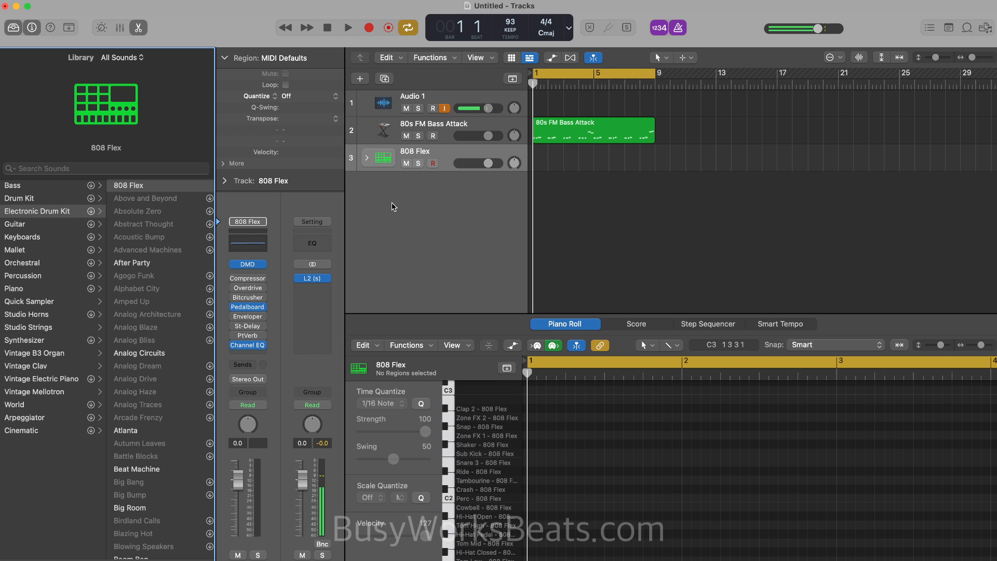
click(443, 154)
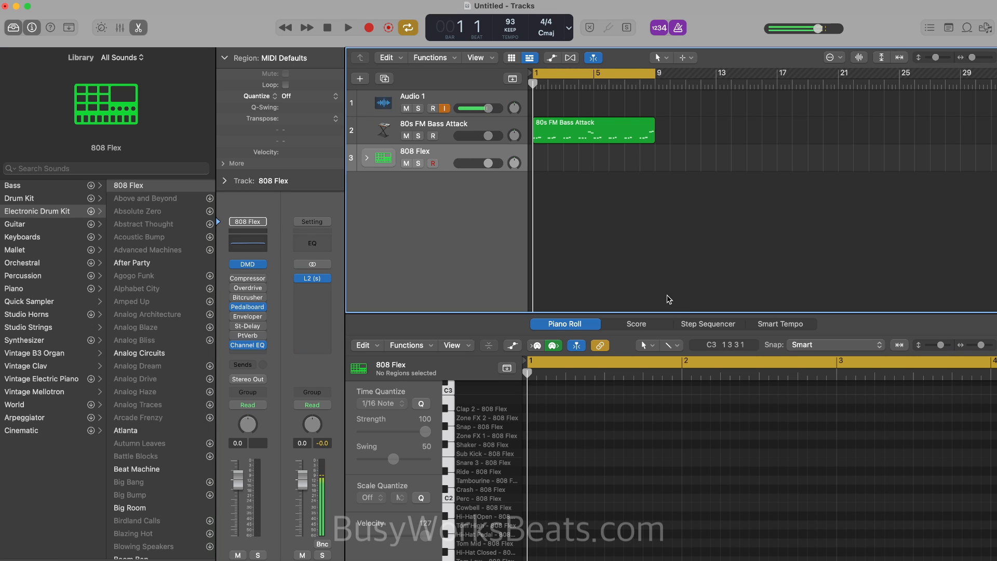
Step: Create a Step Sequencer pattern on the 808 Flex track with Kick 1 on step 1, and set its length to 64 steps
click(700, 324)
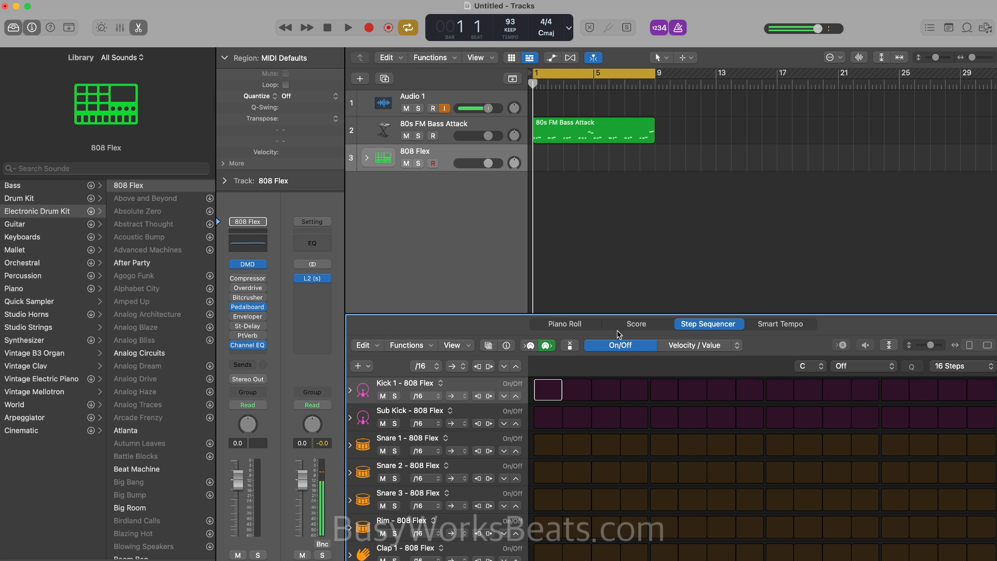
click(545, 390)
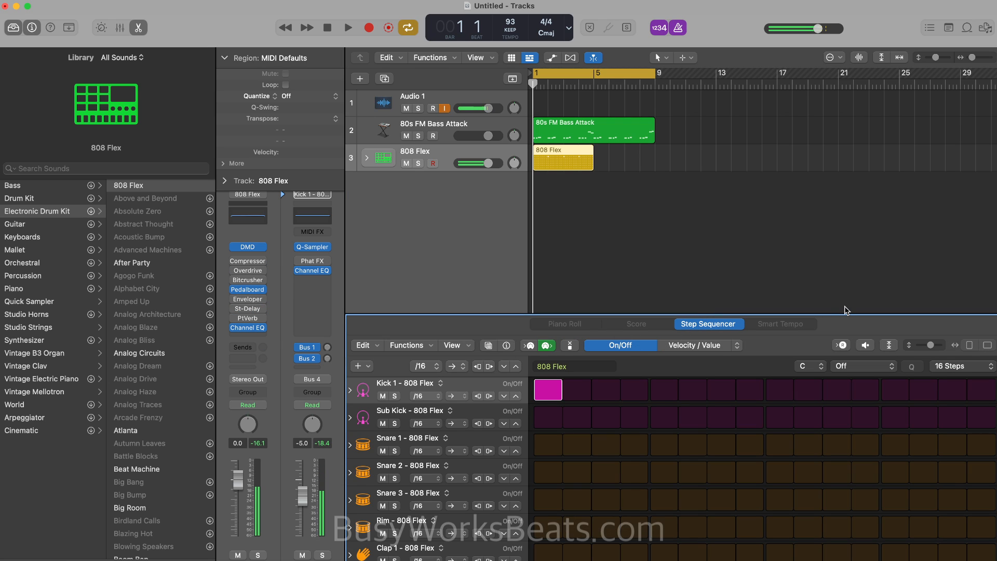
click(950, 367)
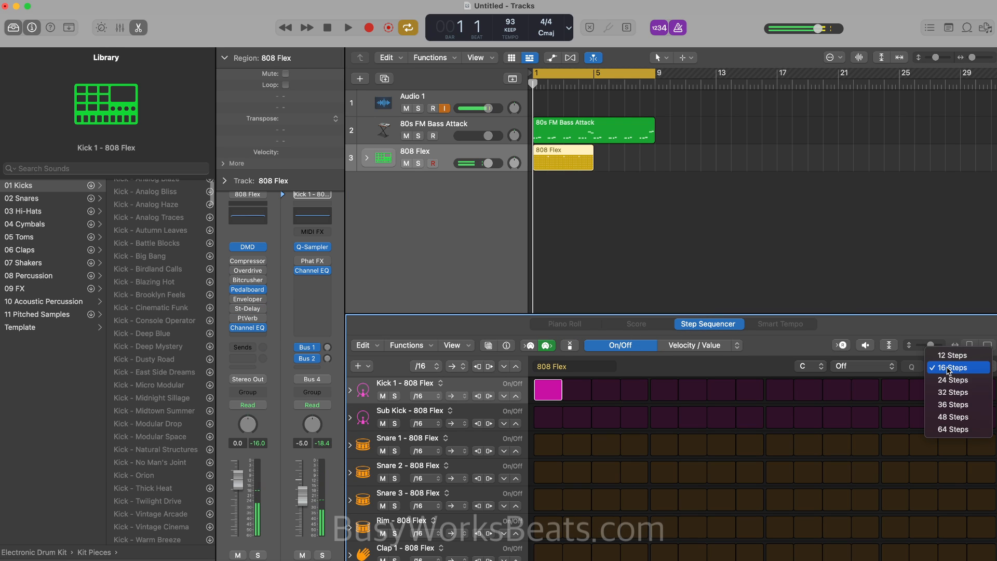
click(953, 429)
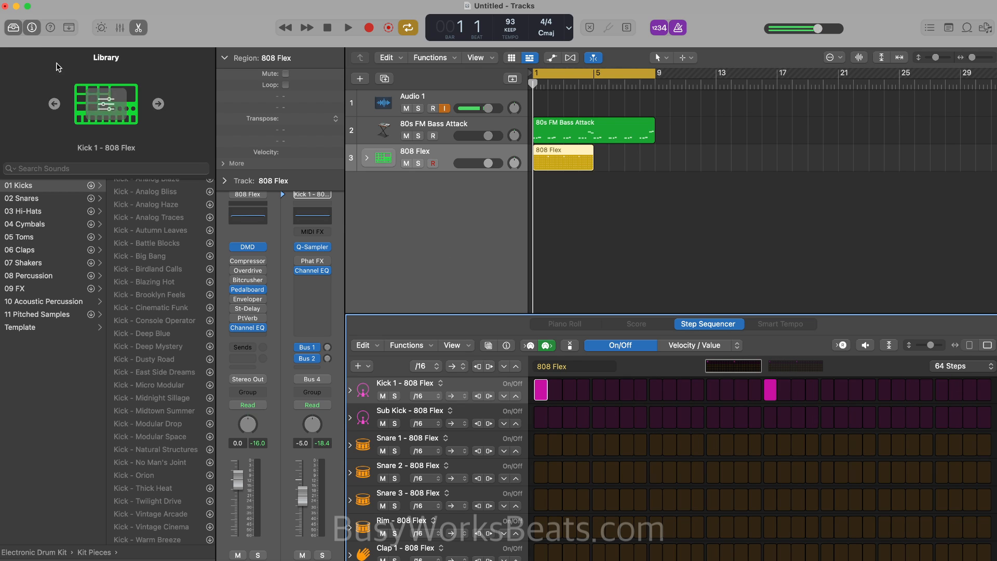
Step: Hide the Library and Inspector to widen the sequencer, and remove the duplicated Kick 1 hit on step 17
click(13, 28)
click(31, 27)
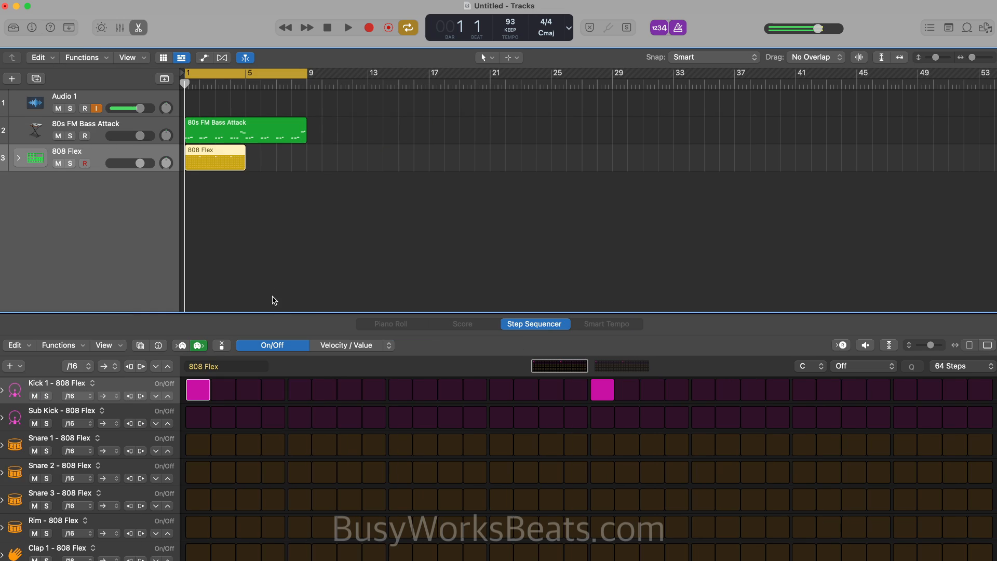
click(609, 391)
Step: Play back the bass and drum pattern together and turn off the metronome
key(space)
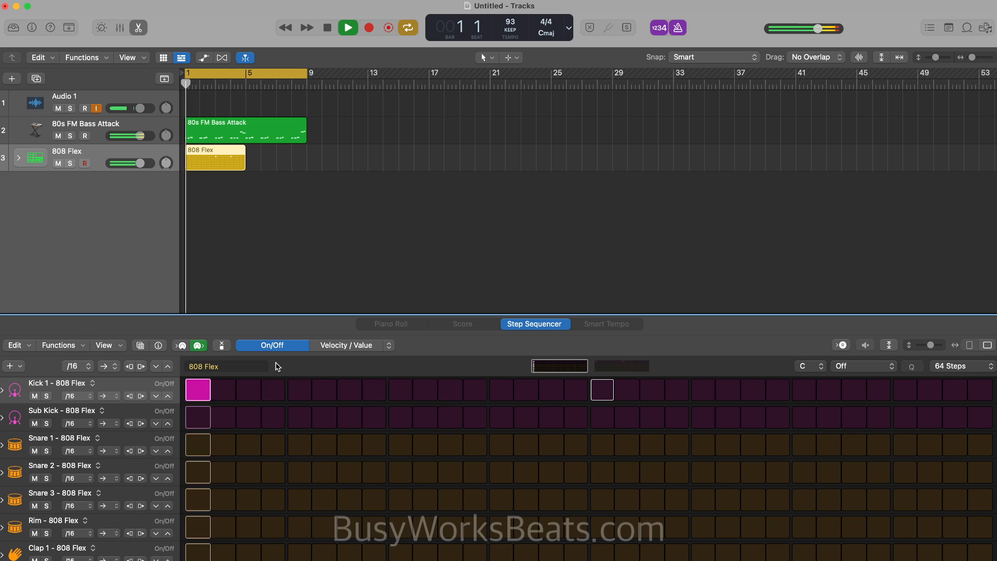
key(space)
click(676, 30)
key(space)
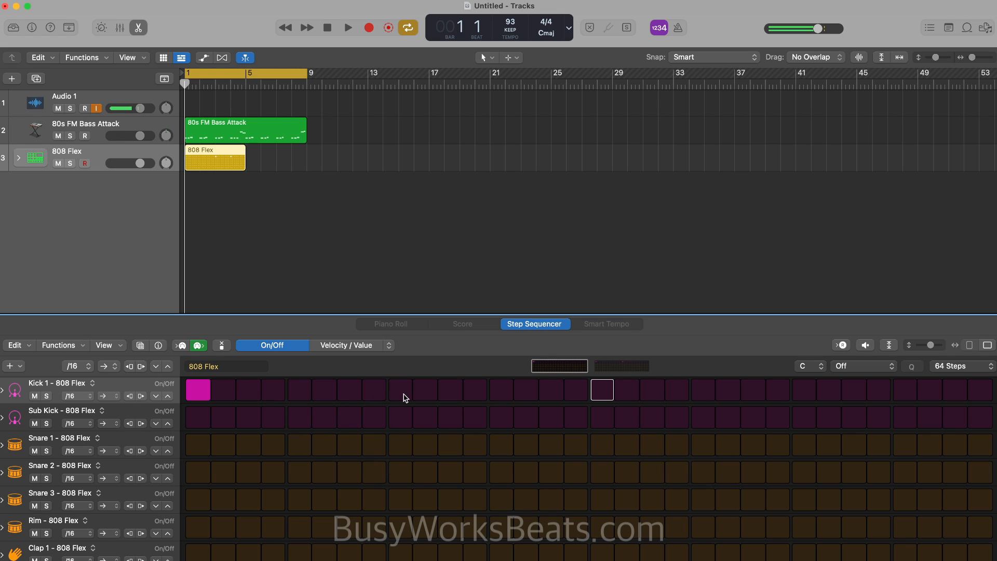
Step: Add Snare 1 hits on steps 5, 13, 21 and 29 while auditioning the pattern
click(300, 445)
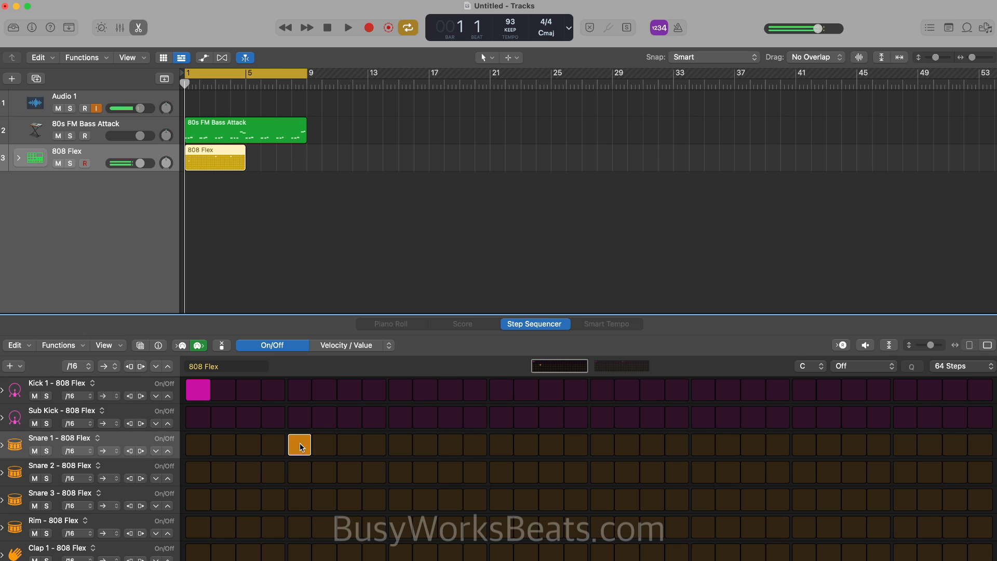
key(space)
click(501, 445)
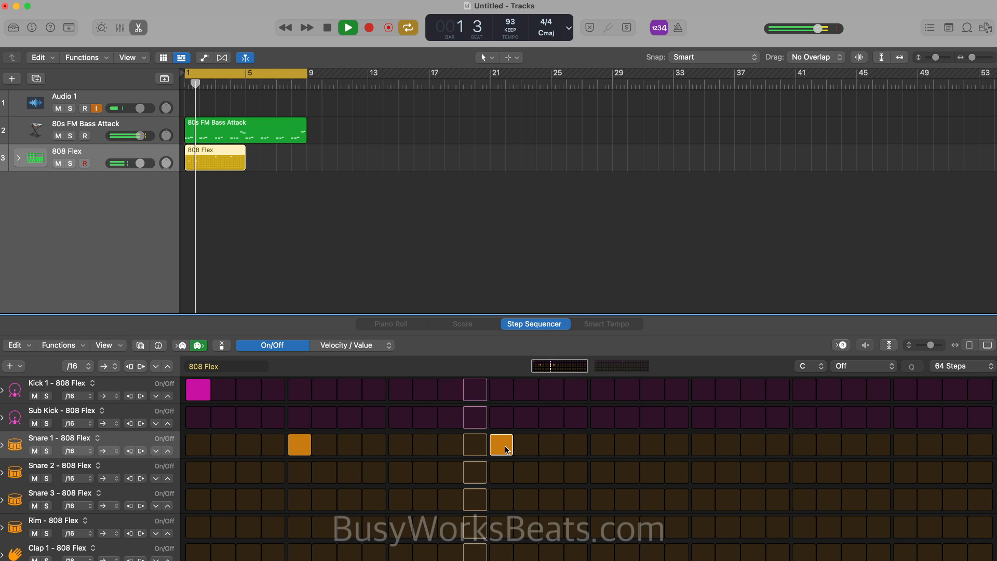
click(703, 445)
click(896, 440)
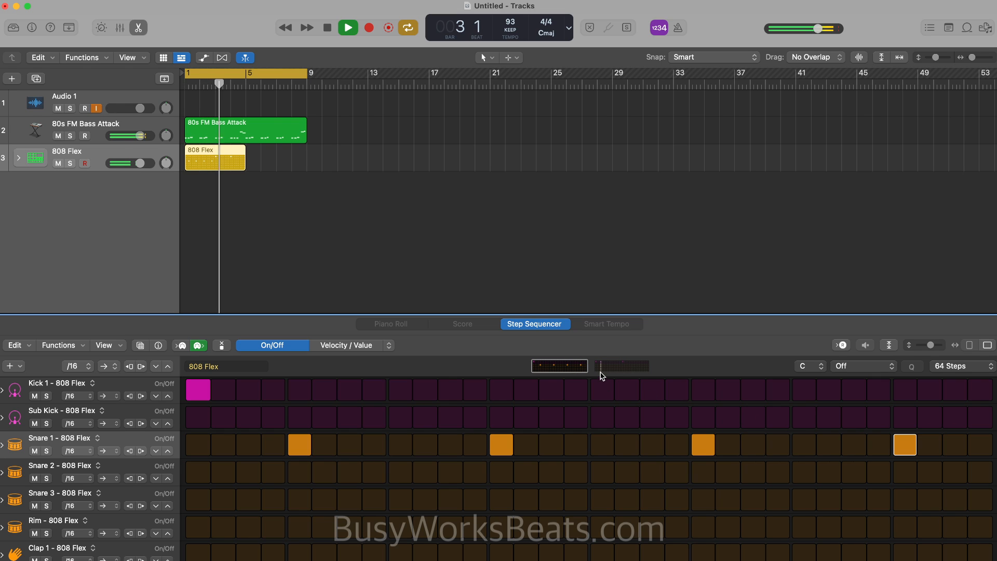
key(space)
Step: Check the second half of the pattern, and shorten the pattern length to 32 steps
click(619, 366)
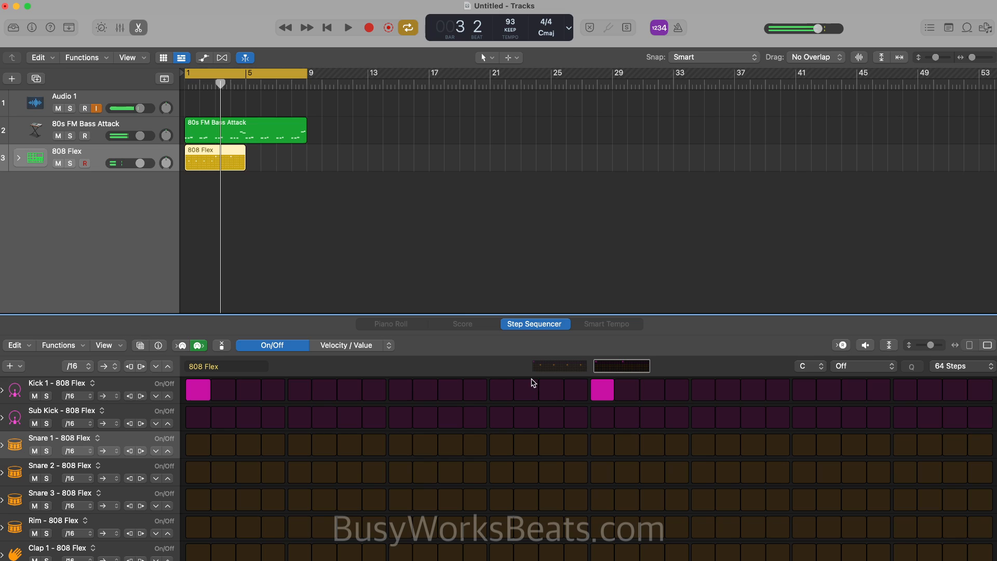
key(space)
key(space)
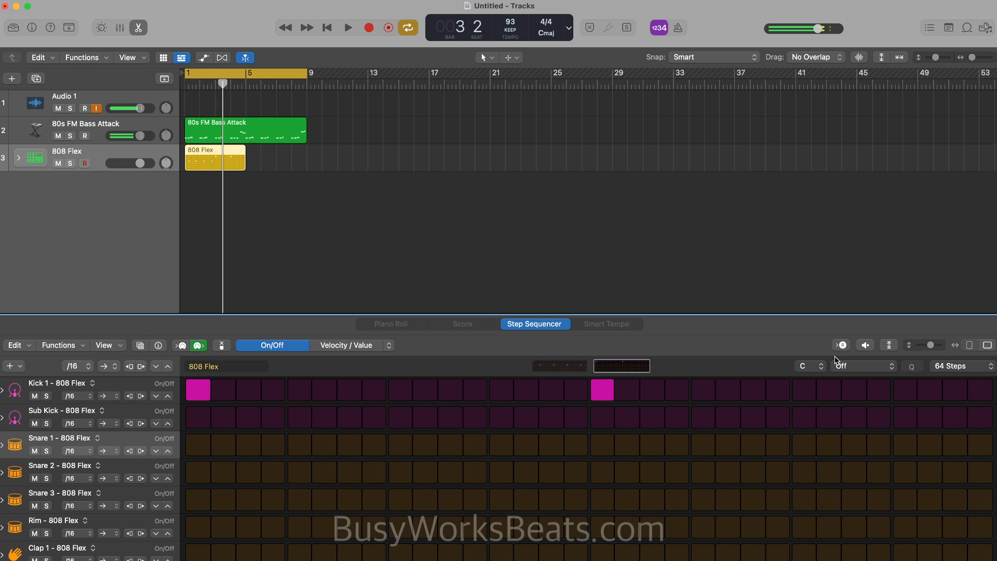
click(957, 373)
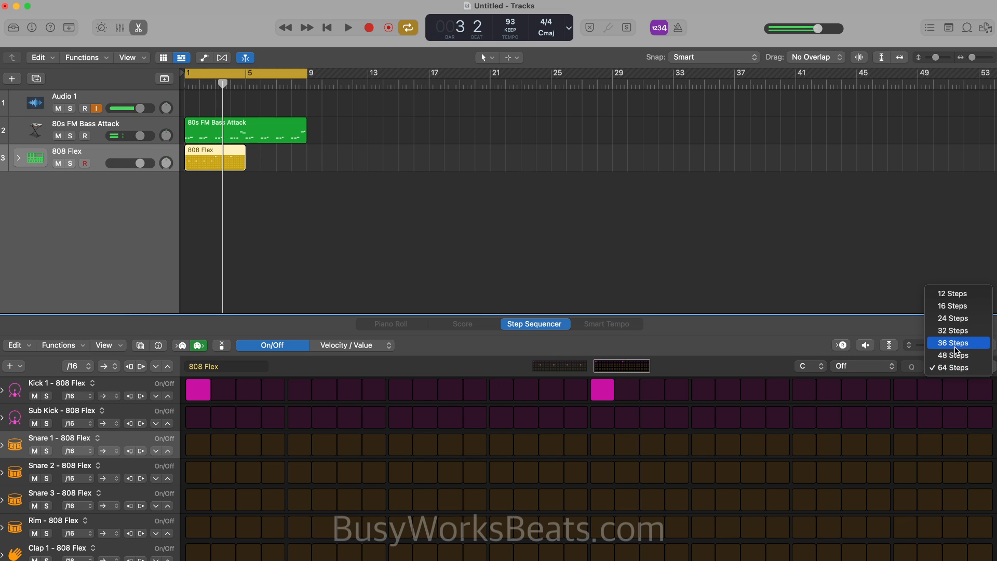
click(953, 331)
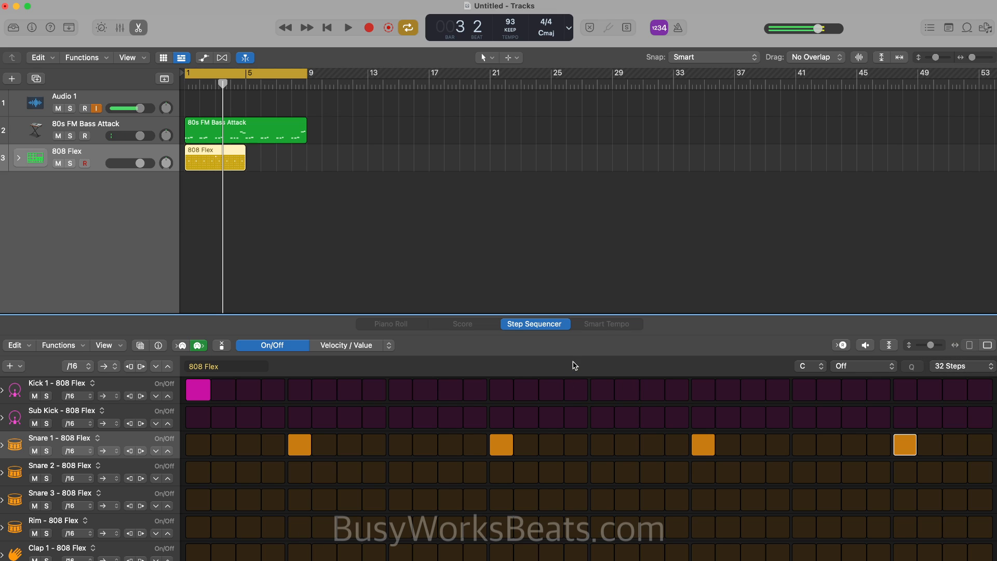
Step: Add Kick 1 hits on steps 4 and 7, and play the beat from the beginning
click(275, 392)
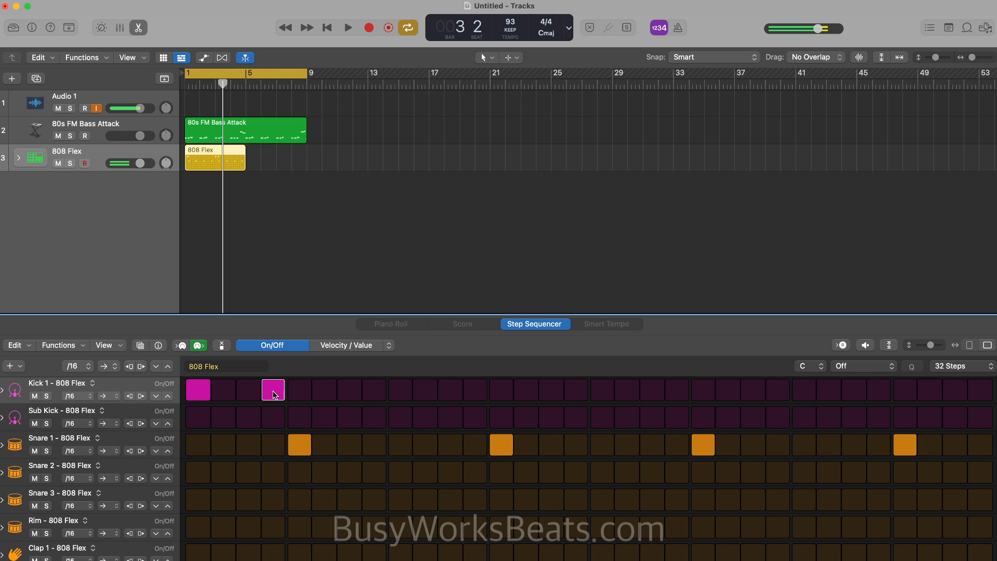
click(345, 392)
key(space)
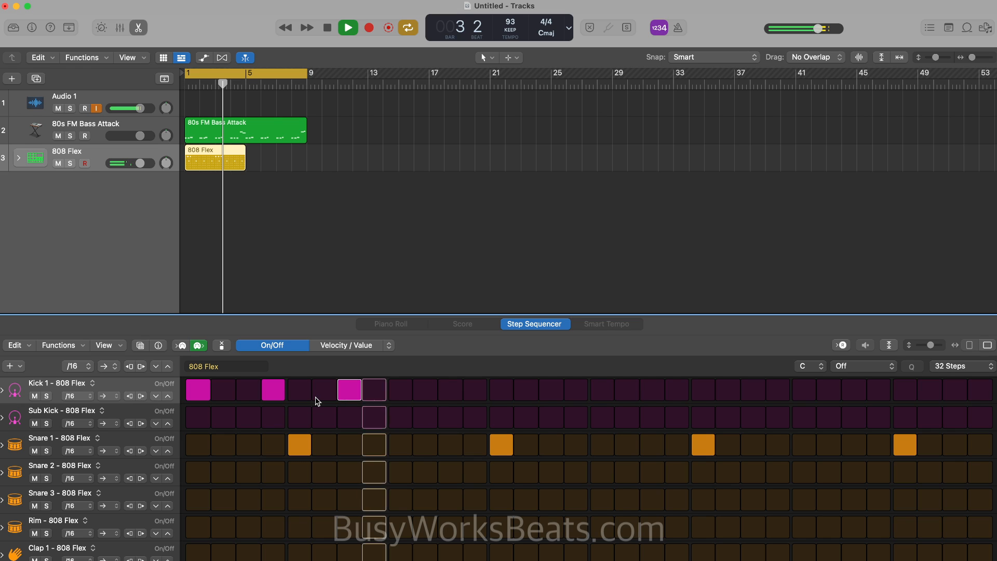
key(Return)
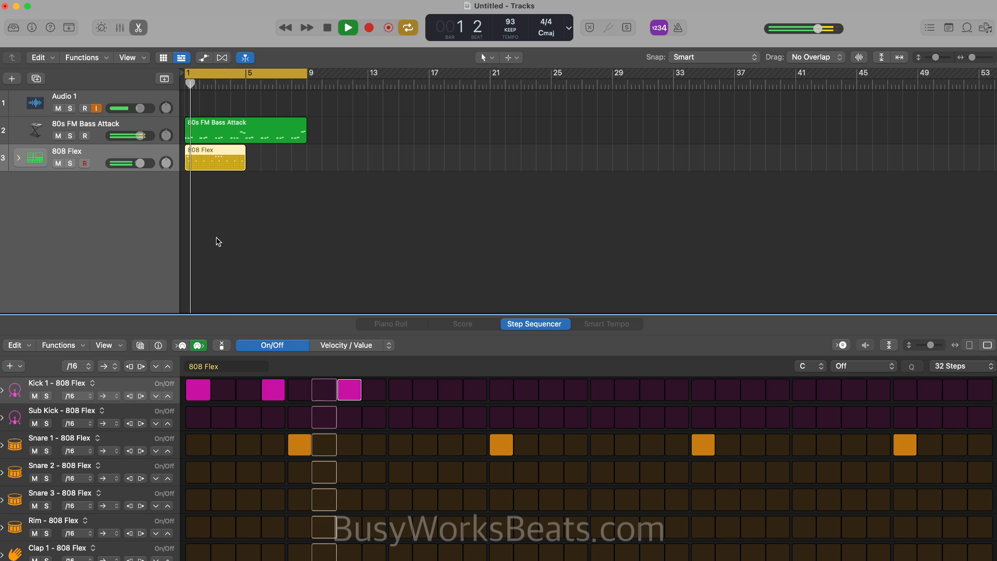
Step: Lower the 80s FM Bass Attack track's volume to -8.4 dB and replay the beat from the beginning
key(space)
drag(139, 135, 131, 136)
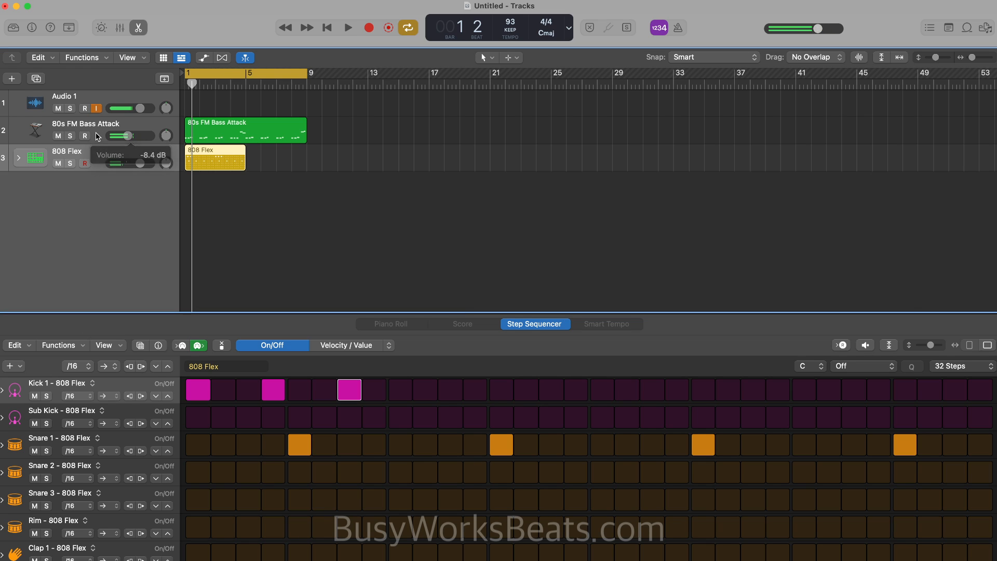
key(space)
key(Return)
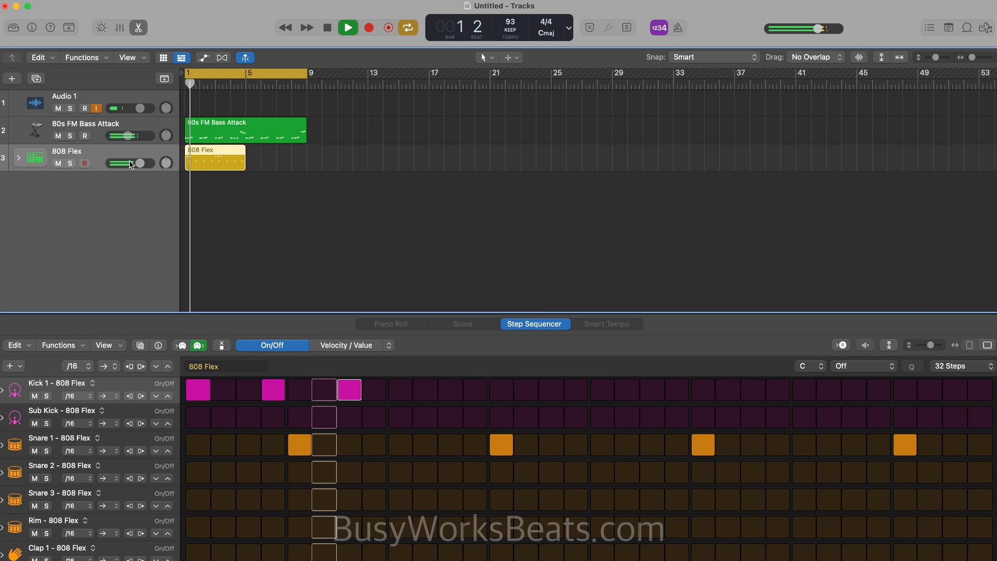
Step: Add Kick 1 hits on steps 17, 20 and 23 to repeat the kick rhythm in the second bar
click(602, 388)
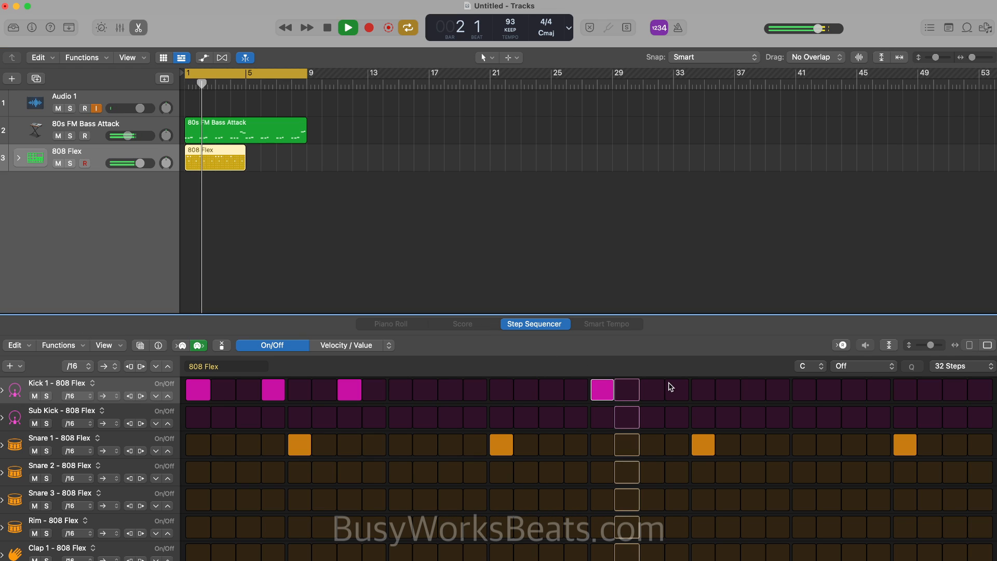
click(677, 389)
click(752, 389)
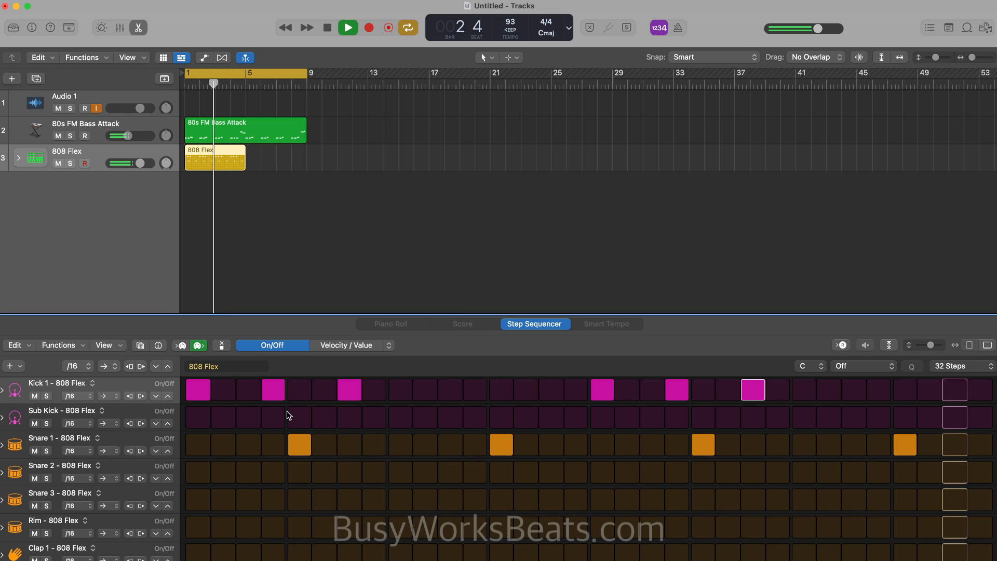
Step: Add Hi-Hat Closed hits on every odd step from 1 through 15
scroll(258, 466, down, 4)
scroll(258, 466, down, 4)
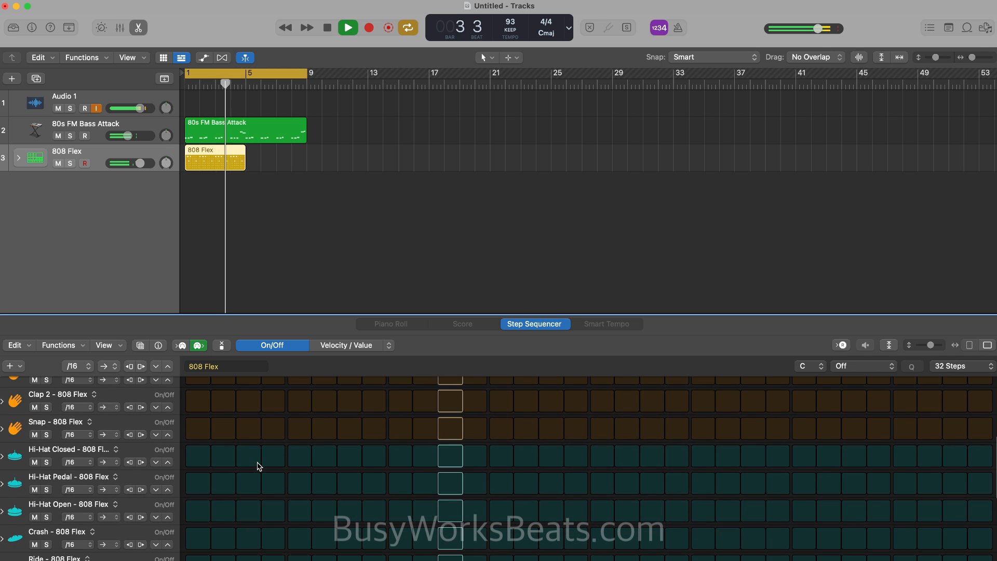
click(198, 455)
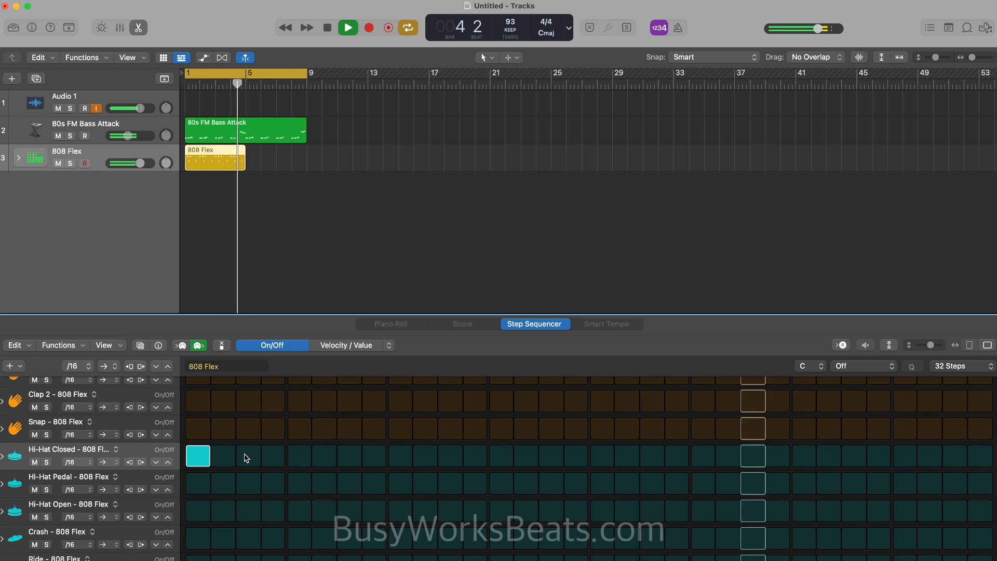
click(247, 456)
key(space)
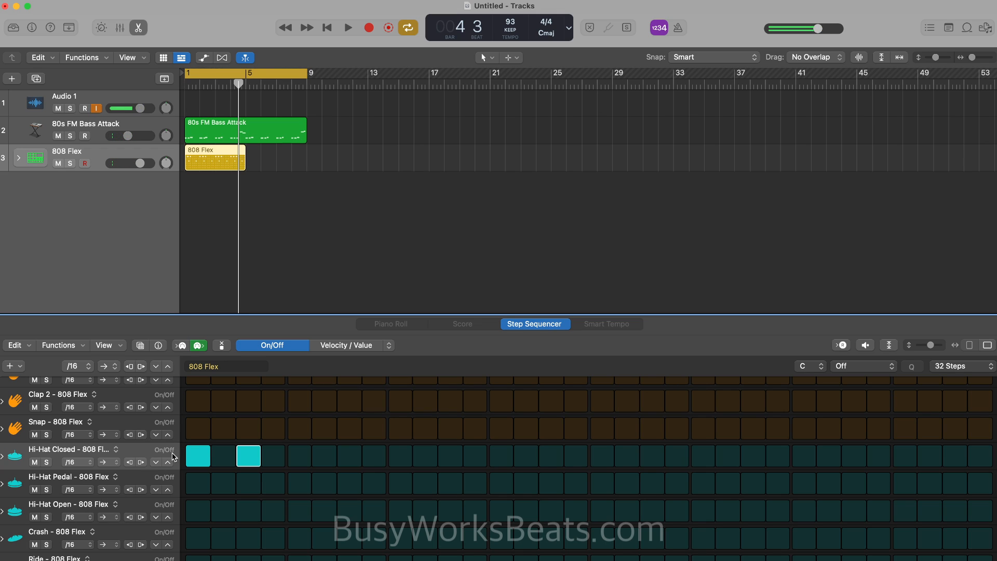
click(299, 456)
click(349, 456)
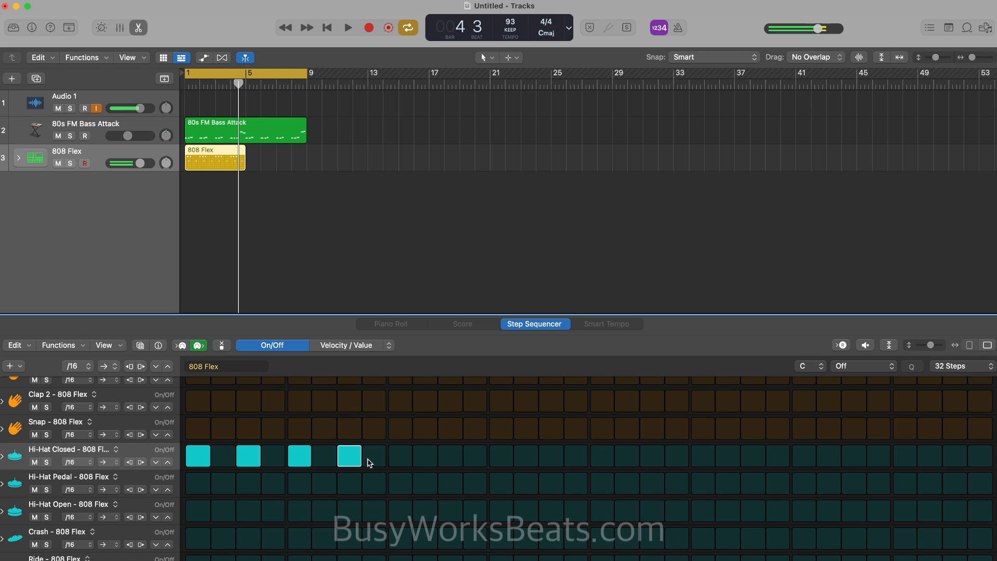
click(401, 457)
click(451, 457)
click(501, 457)
click(551, 457)
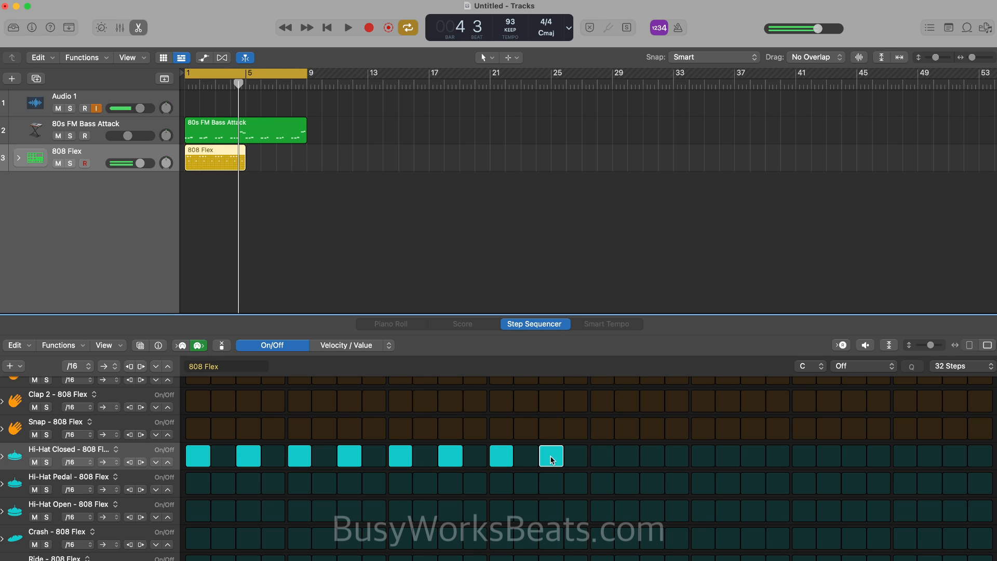
Step: Continue the Hi-Hat Closed hits on every odd step from 17 through 31, trying the Repeat command along the way
click(617, 459)
click(609, 460)
right_click(632, 457)
click(629, 457)
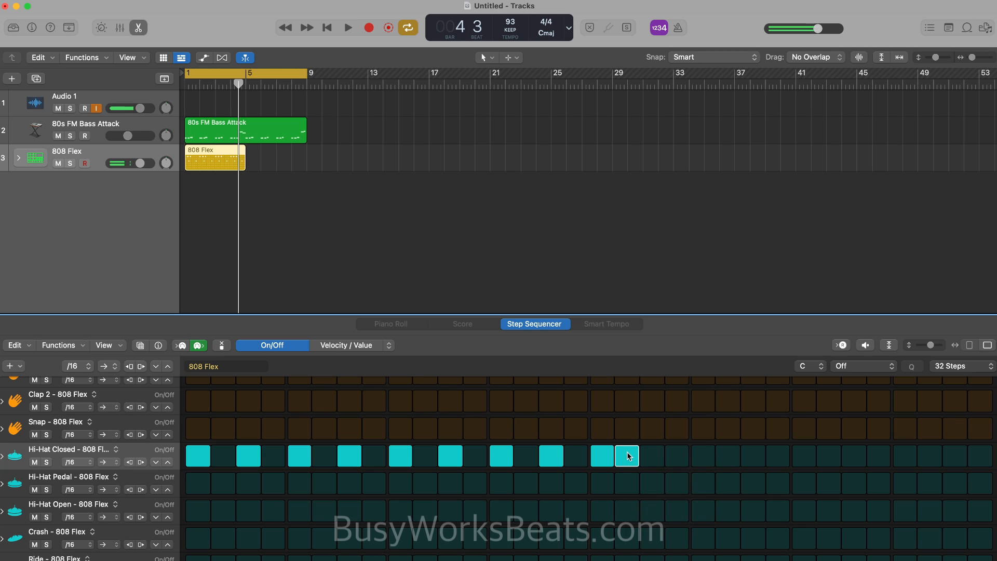
click(628, 457)
right_click(653, 458)
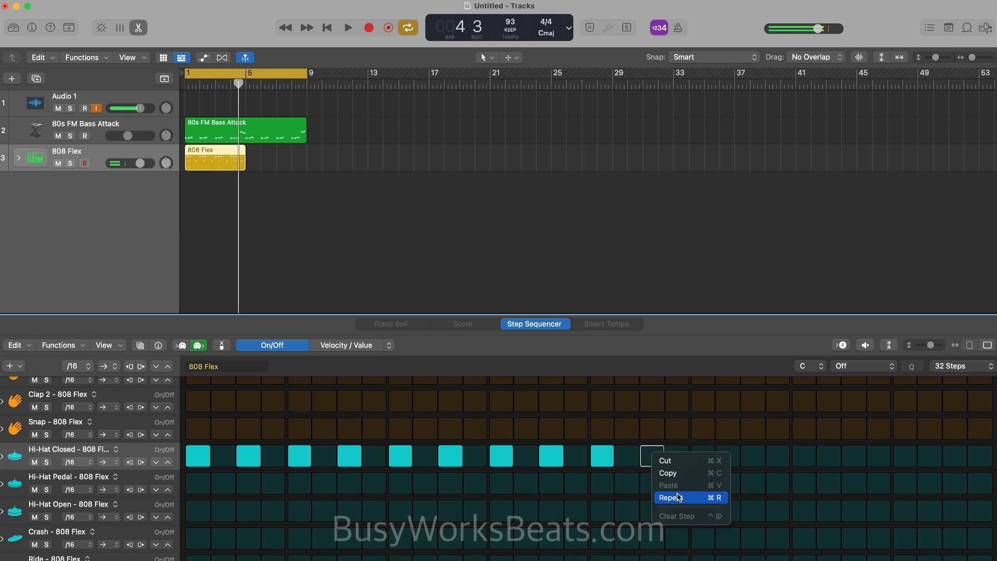
click(678, 493)
click(655, 459)
right_click(663, 460)
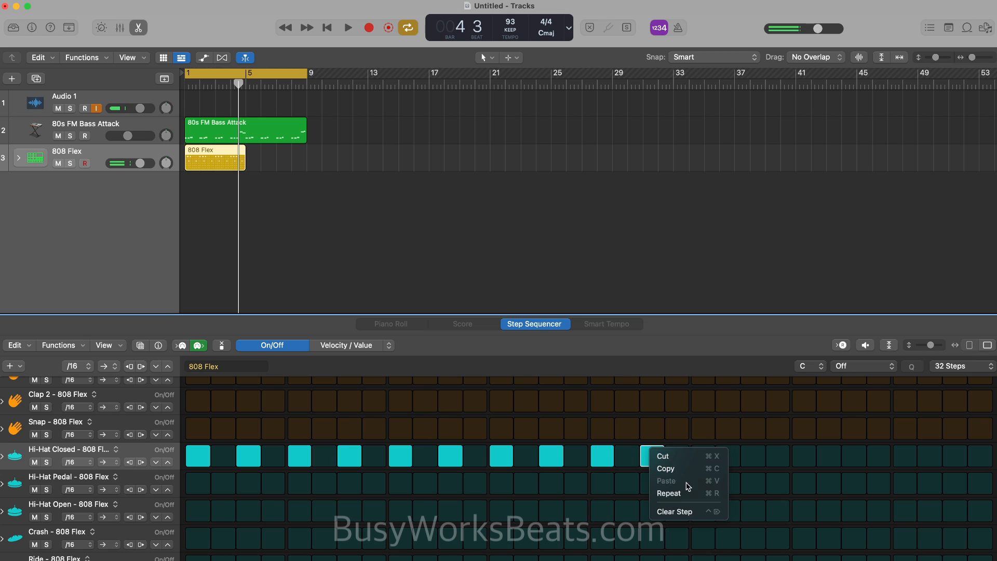
click(688, 492)
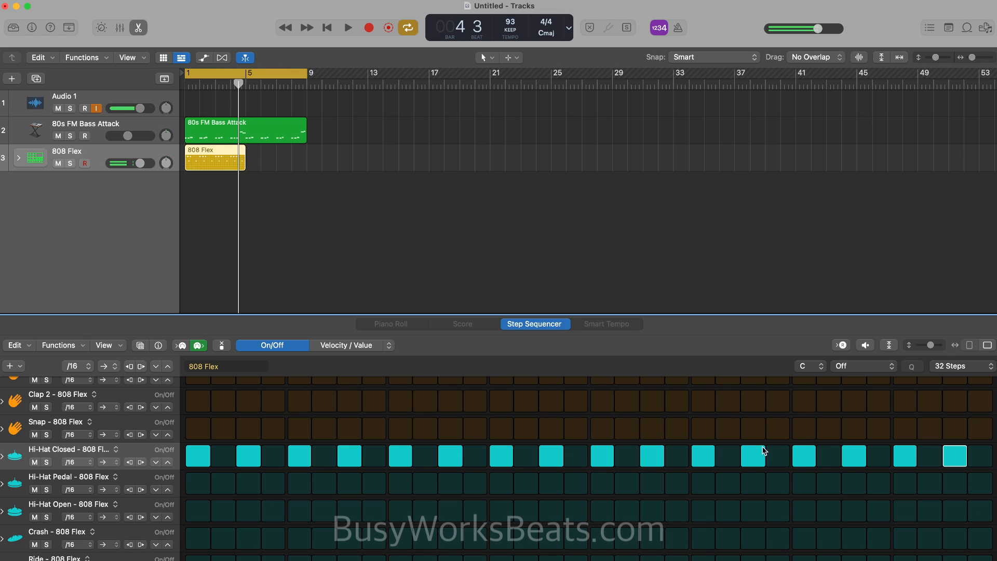
Step: Look through the Hi-Hat Closed row's commands, and play the pattern to audition the hi-hats
right_click(146, 448)
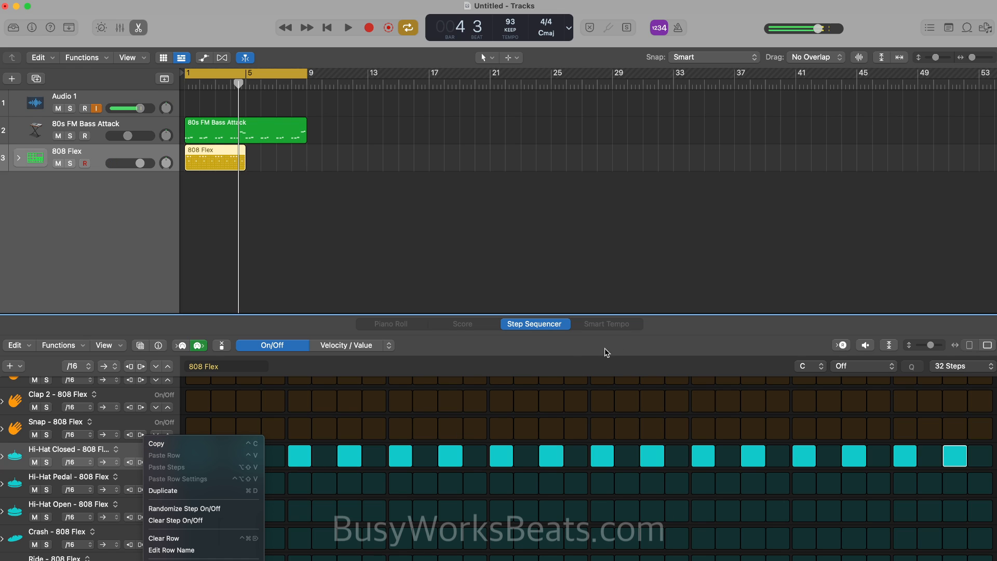
click(784, 338)
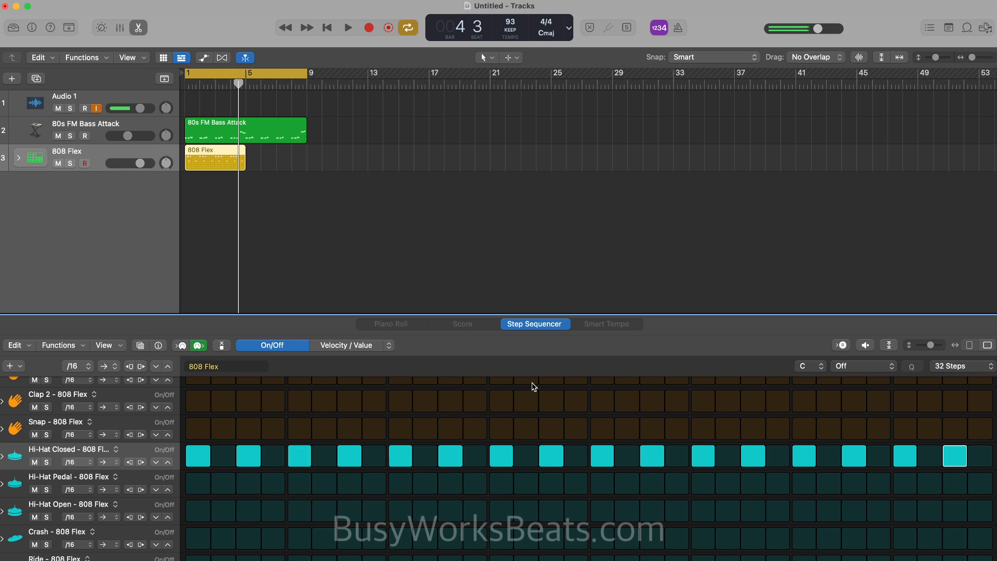
key(space)
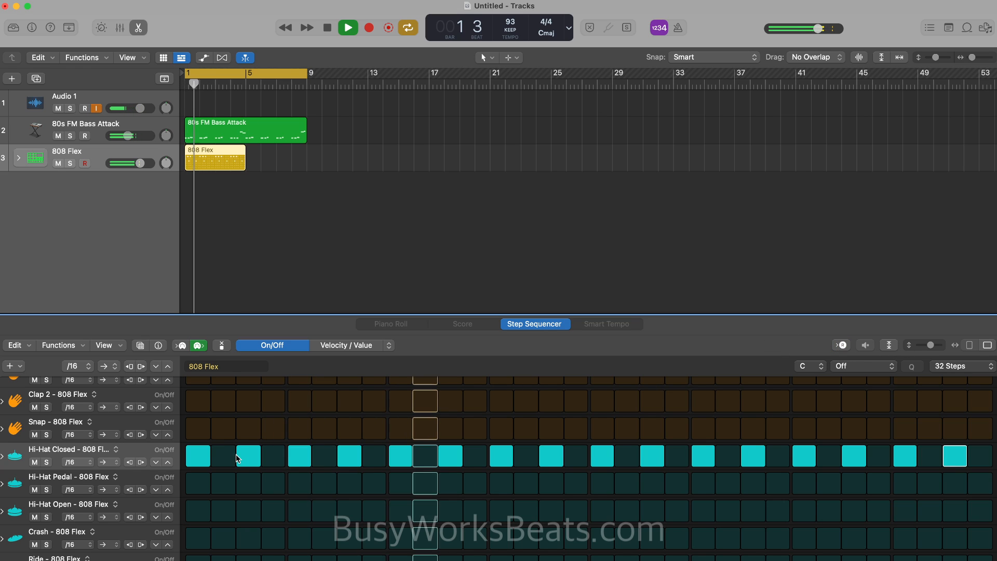
key(space)
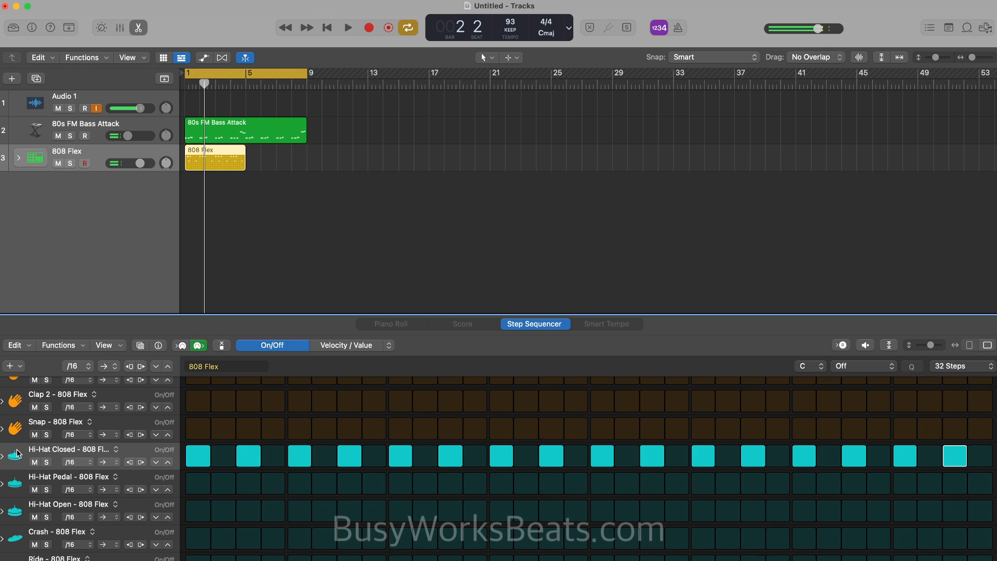
Step: Expand the Hi-Hat Closed subrows and build a hi-hat roll with Repeat 7 on step 11 and Repeat 5 on an added step 12
click(3, 459)
scroll(5, 456, down, 1)
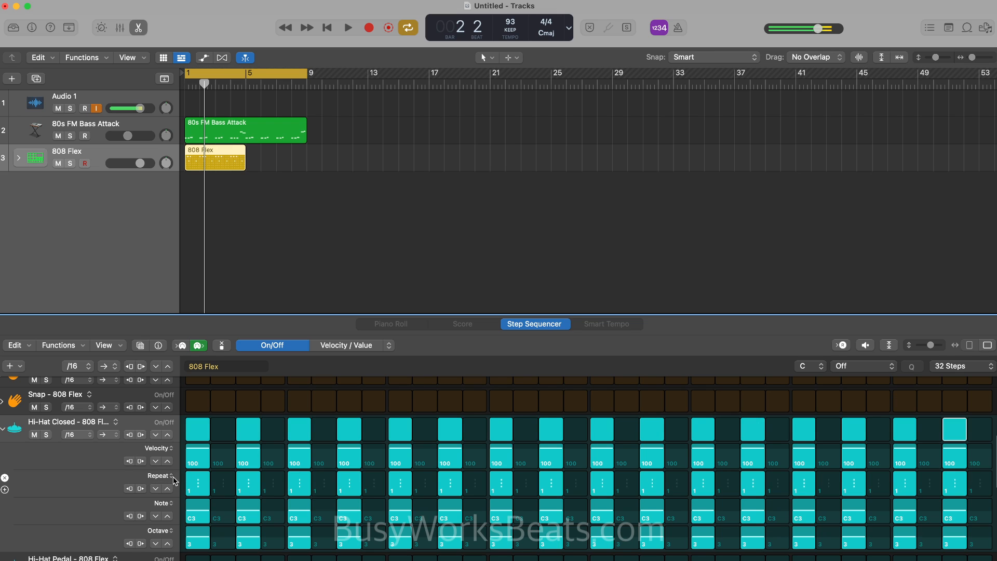
key(space)
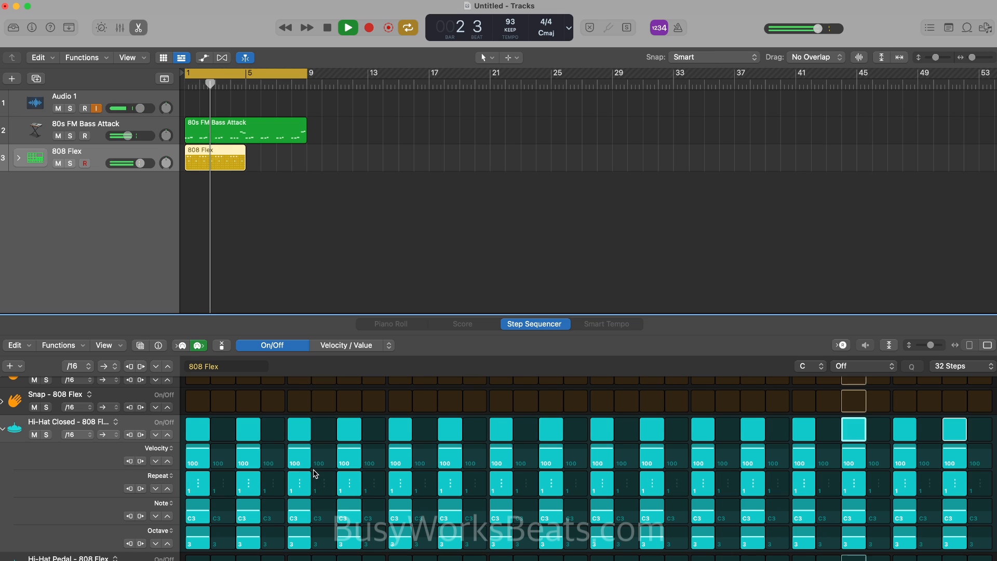
drag(450, 488, 471, 487)
key(space)
click(470, 441)
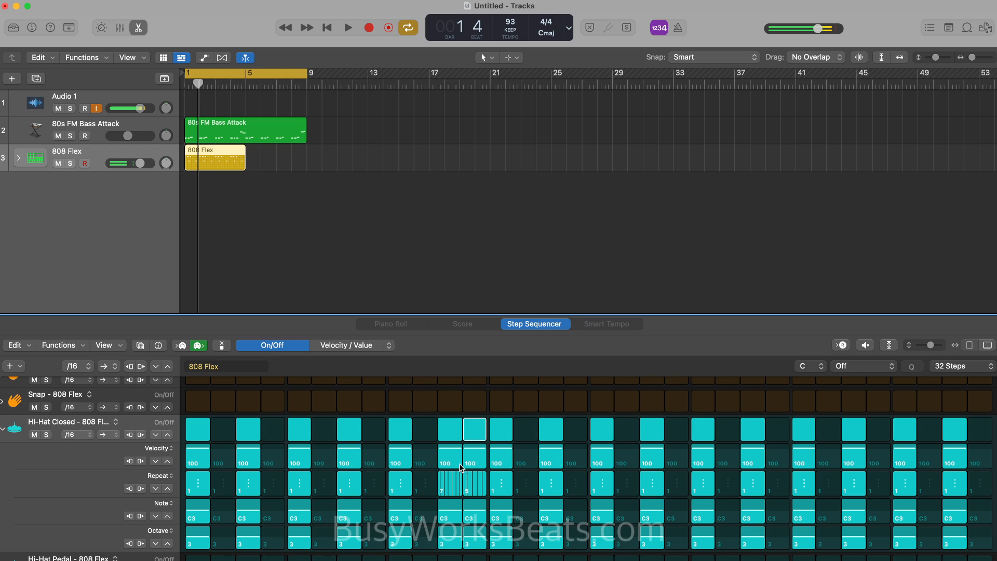
Step: Try Repeat values of 3 on step 11 and 4 on step 12 of the Hi-Hat Closed row, and audition the roll
mouse_move(453, 488)
mouse_down()
mouse_move(470, 488)
mouse_move(456, 488)
mouse_up()
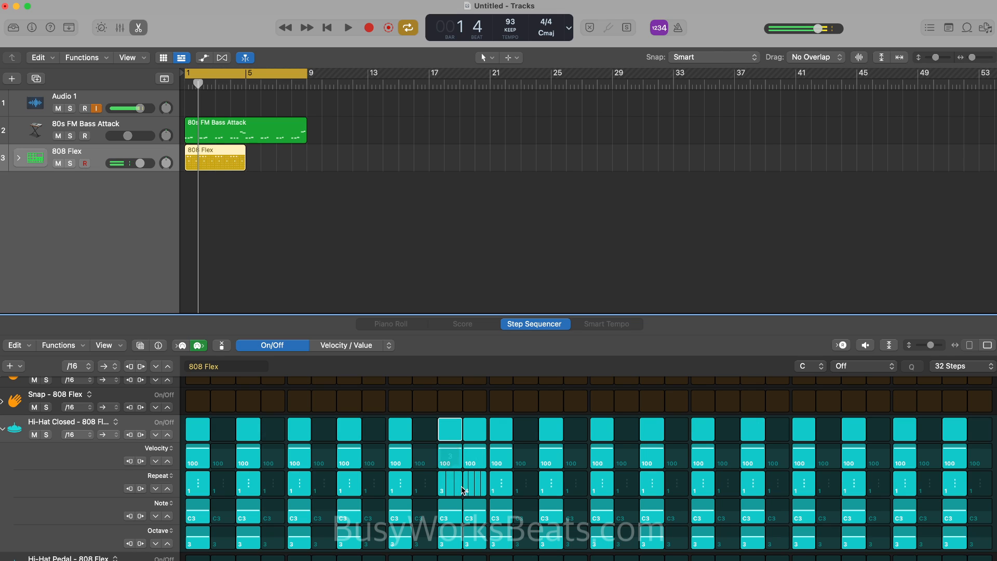
key(space)
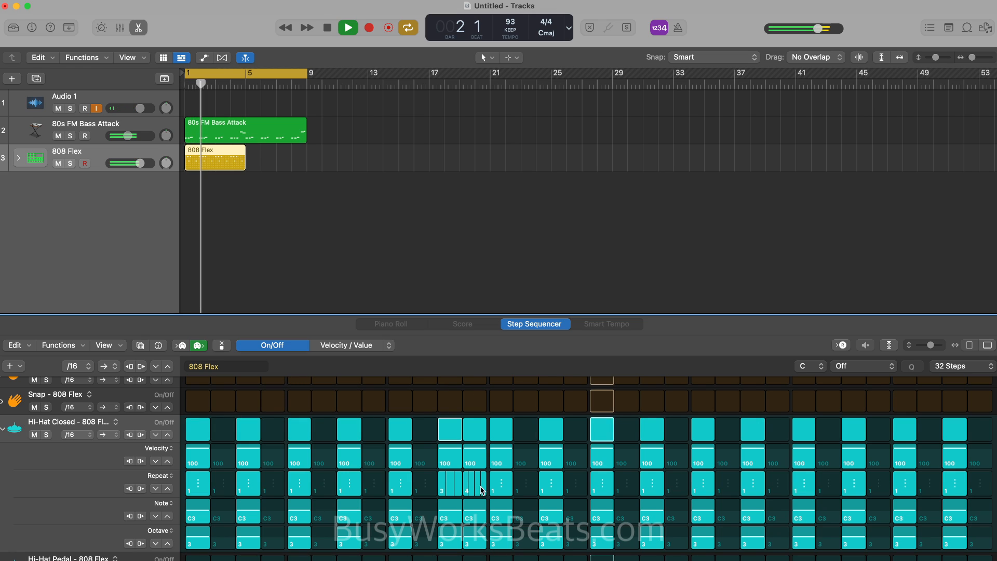
key(space)
Step: Set the Hi-Hat Closed Repeat to 2 on step 12 and 5 on step 11, and play the roll
drag(482, 484, 482, 486)
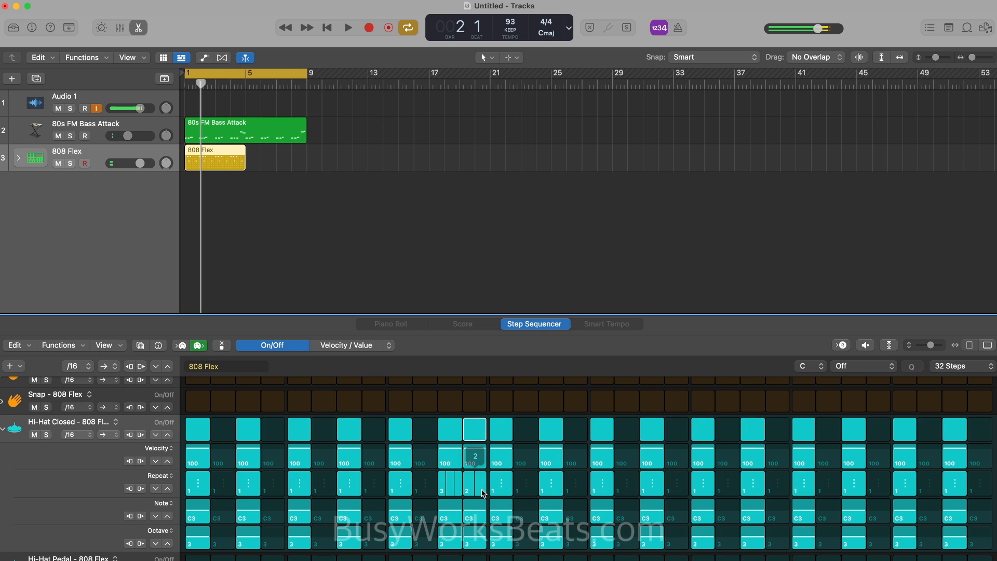
drag(469, 495, 458, 495)
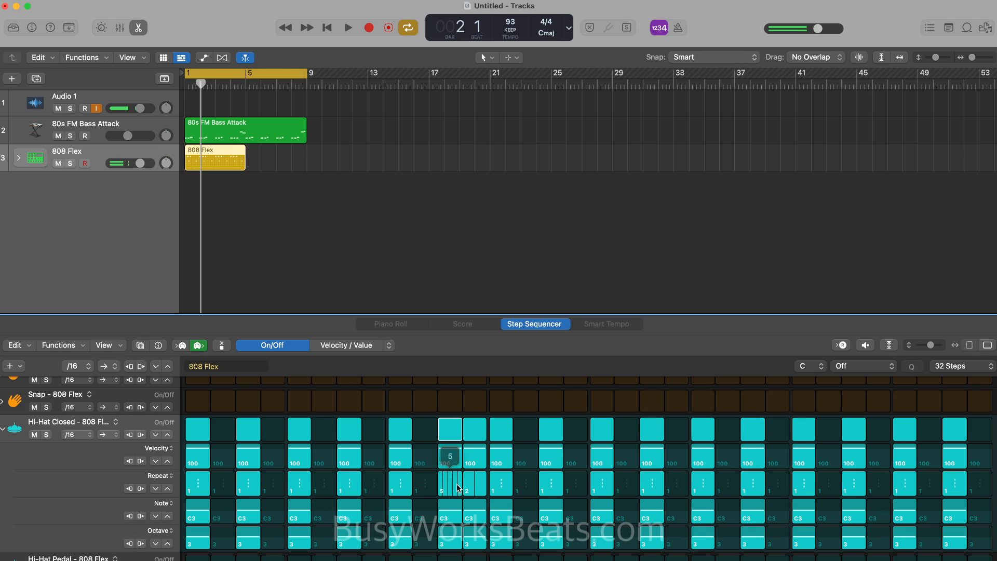
key(space)
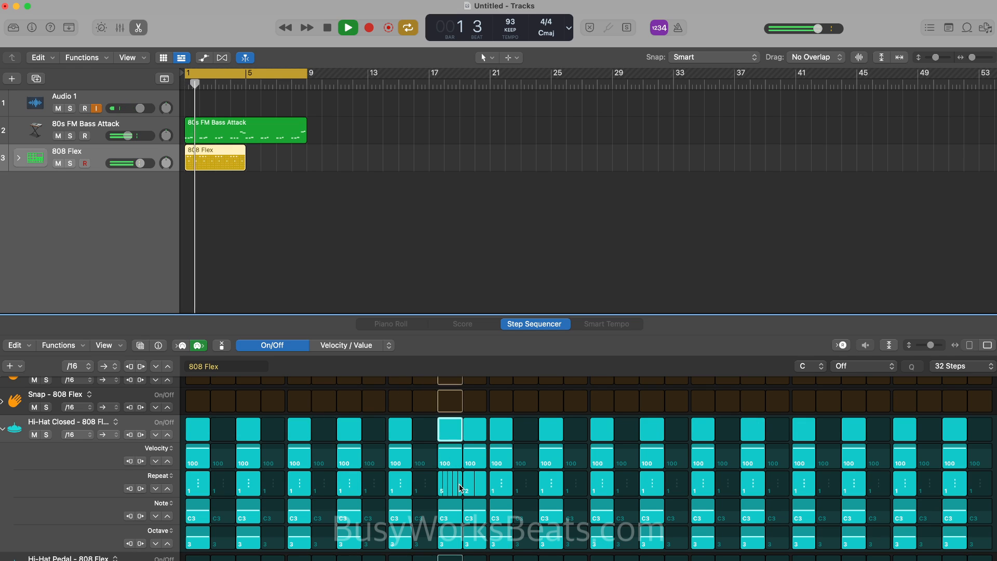
Step: Set the Hi-Hat Closed Repeat to 5 on step 12 and audition the roll
key(space)
key(space)
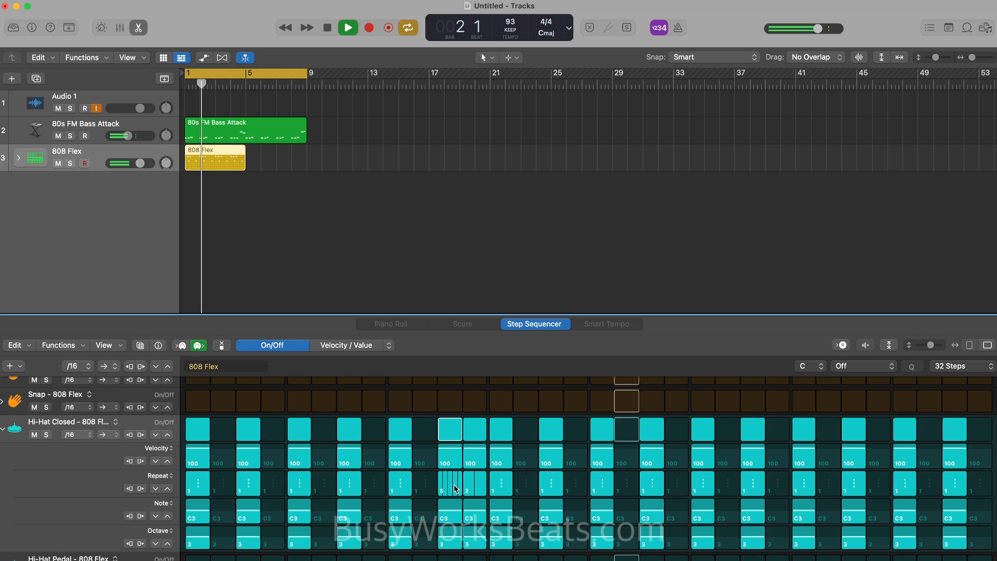
drag(470, 489, 471, 483)
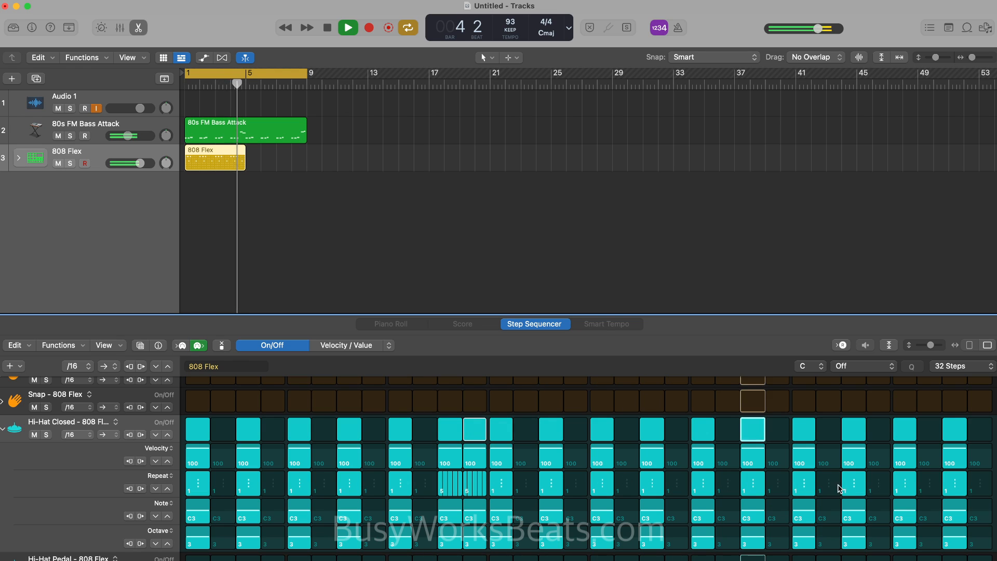
key(space)
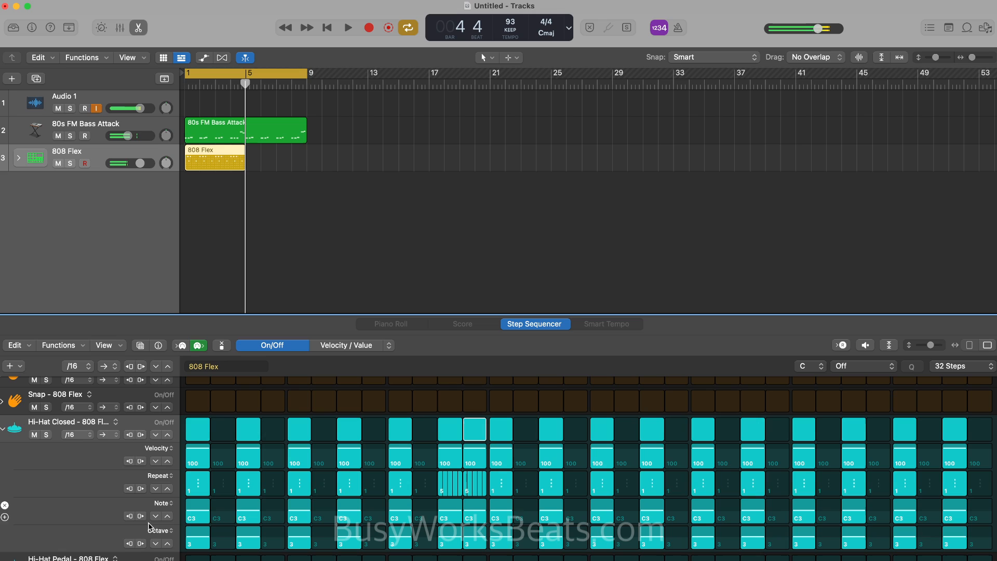
Step: Switch the Hi-Hat Closed Octave subrow to Offset, raise the whole row's offset to 7%, and play from the start
click(155, 531)
scroll(157, 534, down, 3)
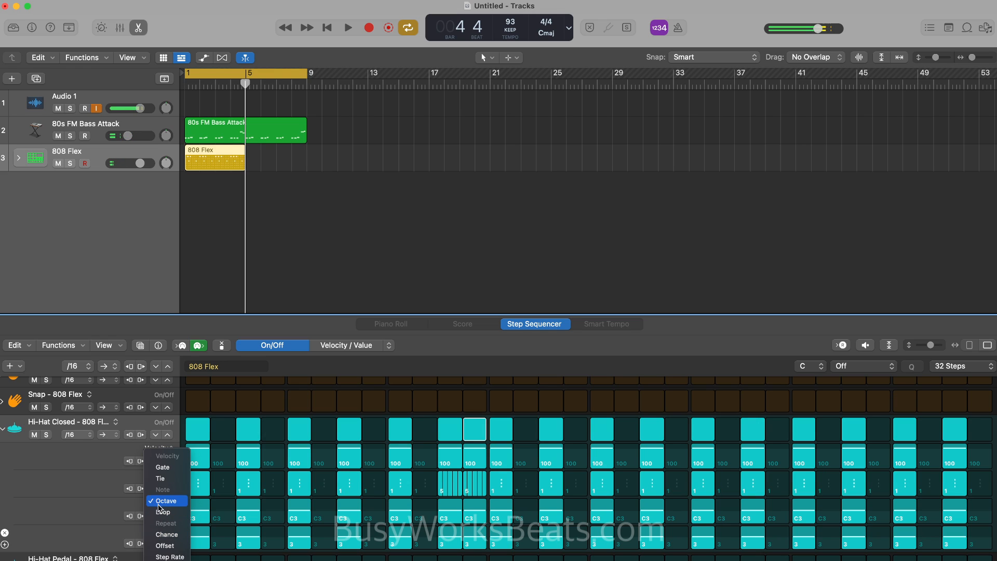
click(165, 545)
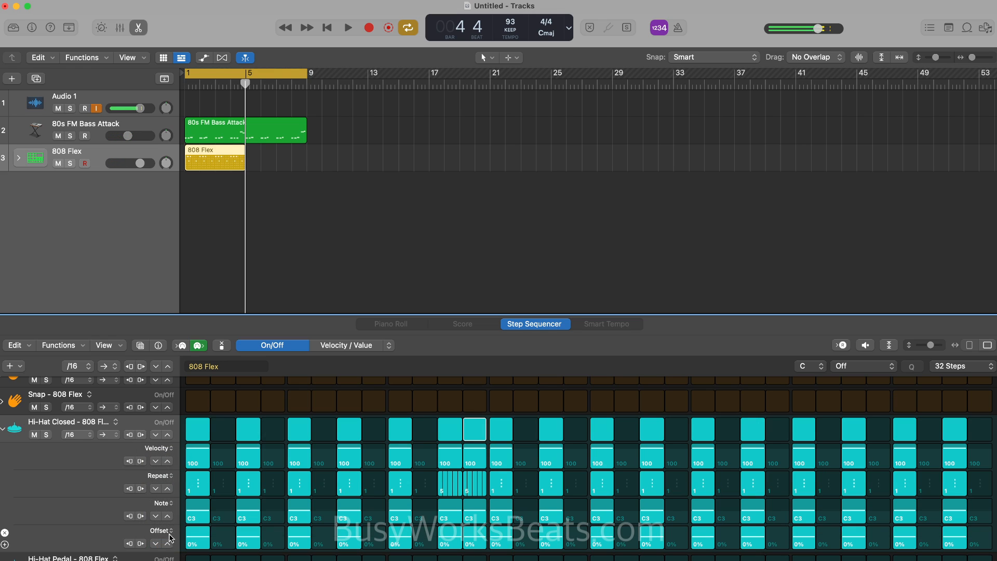
click(167, 544)
click(168, 544)
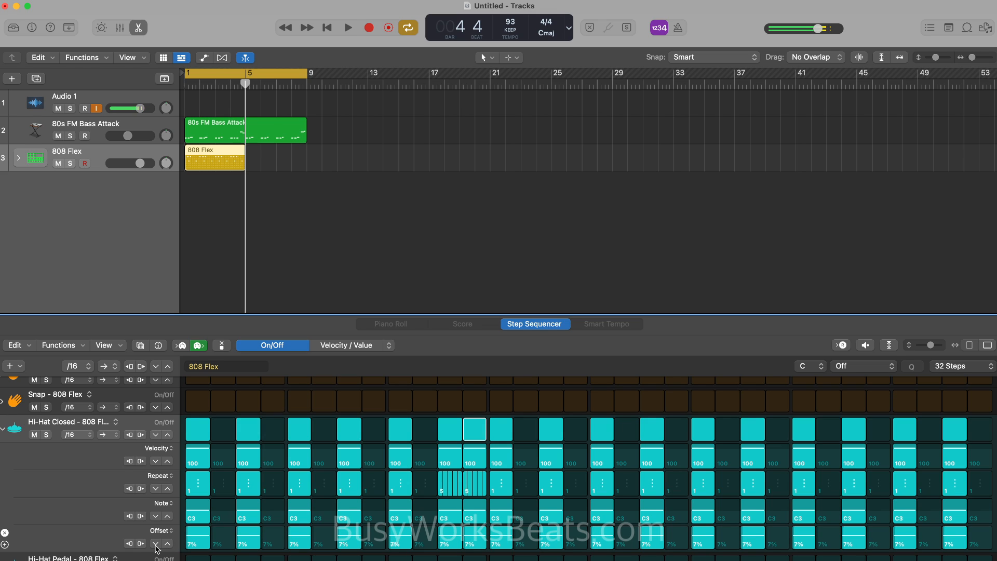
key(space)
key(Return)
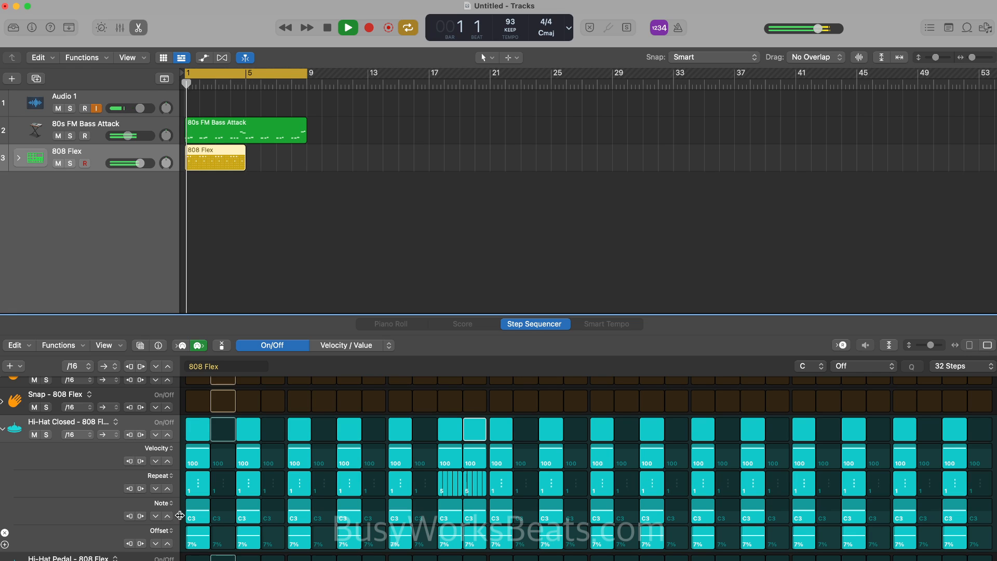
Step: Raise the whole Hi-Hat Closed row's offset to 13% during playback
click(168, 544)
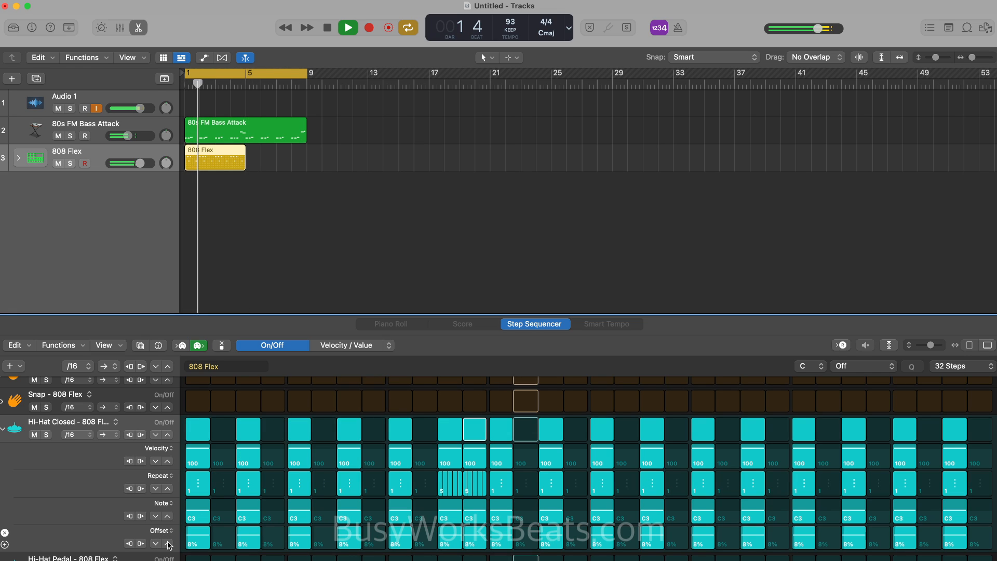
click(168, 544)
click(168, 544)
click(168, 544)
click(168, 544)
click(167, 544)
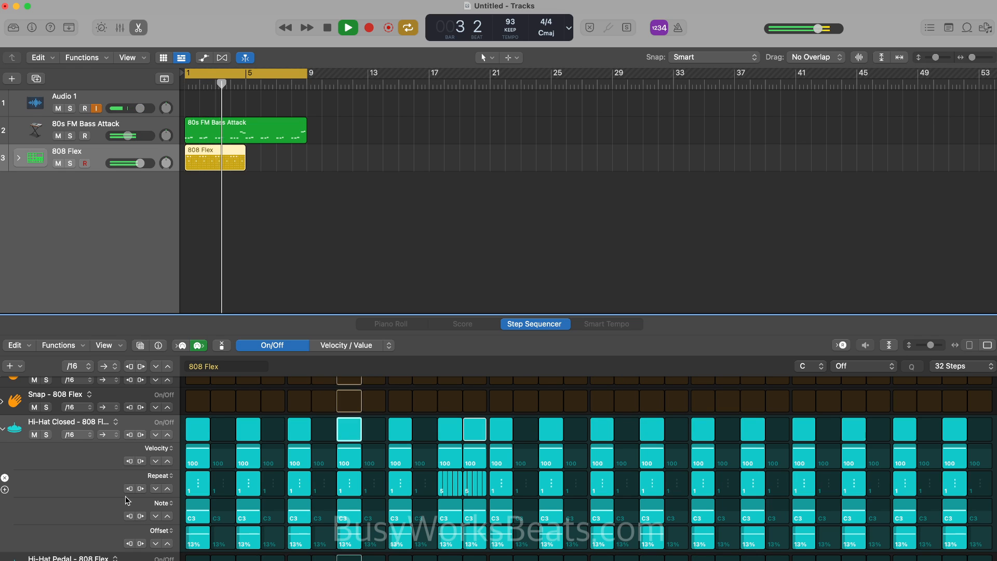
Step: Expand the Snare 1 subrows, then stop playback and return to the start of the project
scroll(41, 467, up, 2)
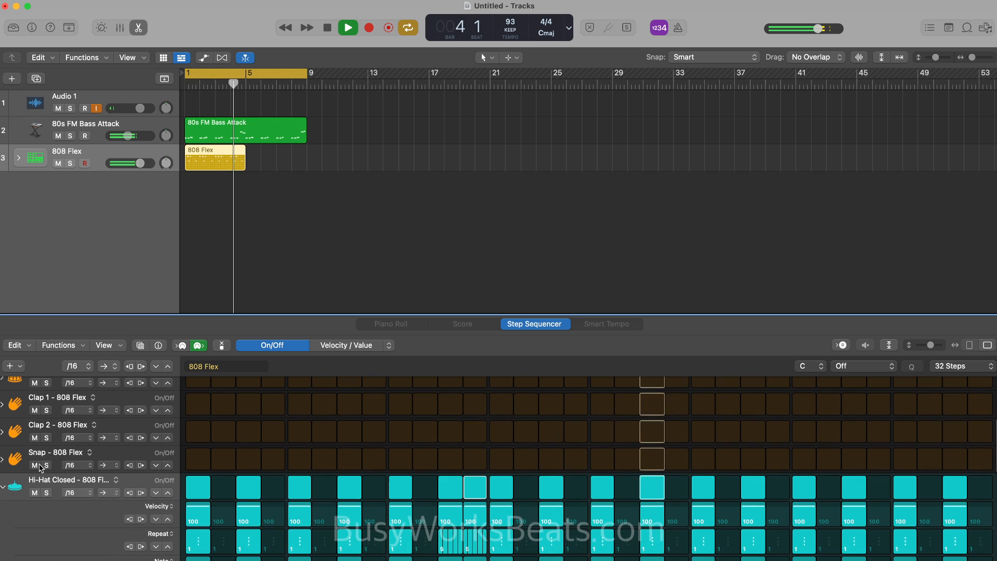
scroll(41, 477, up, 5)
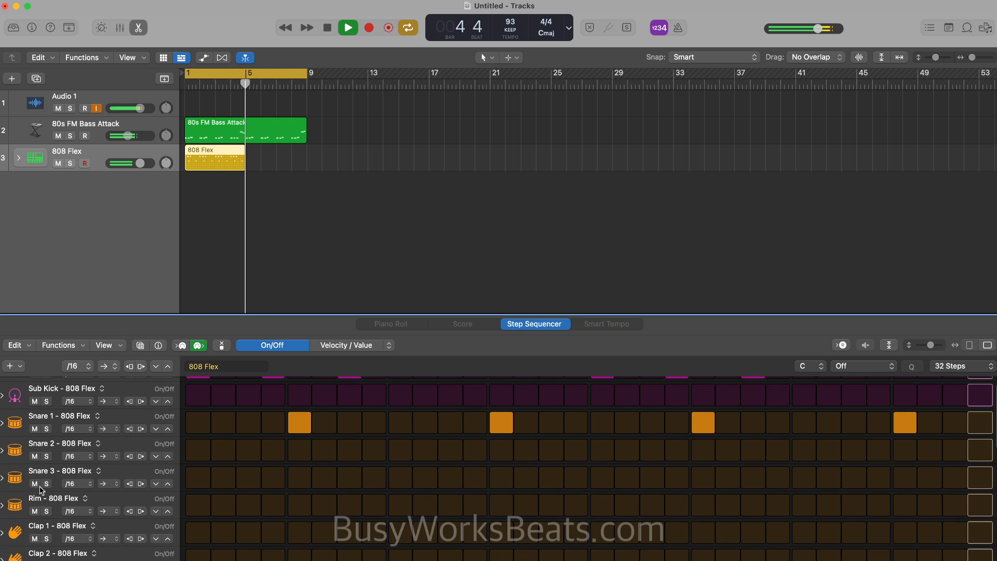
scroll(42, 491, up, 1)
click(3, 433)
key(space)
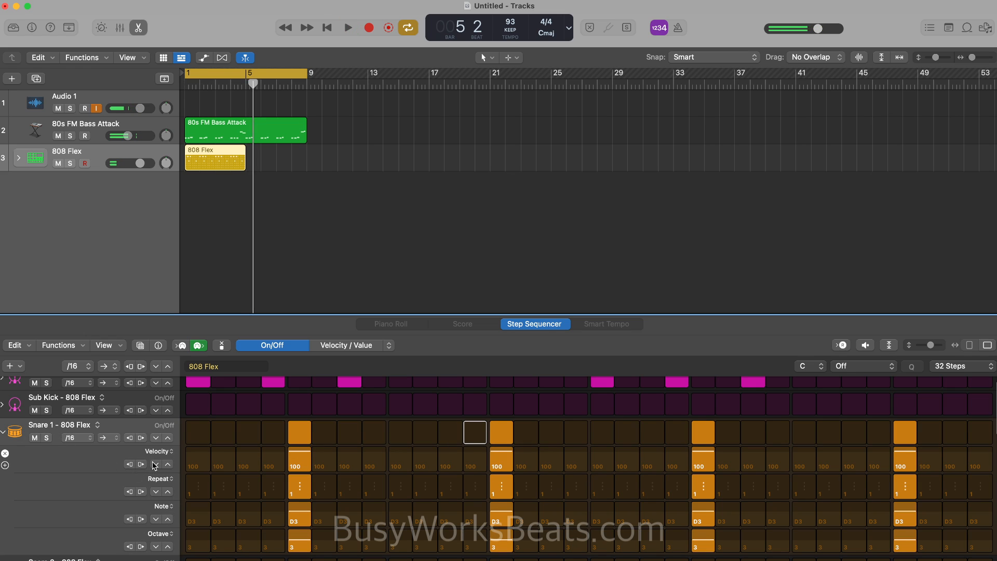
key(Return)
Step: Repeat the 808 Flex region once to fill bars 5 to 8, play it, and select both regions on the track
click(233, 150)
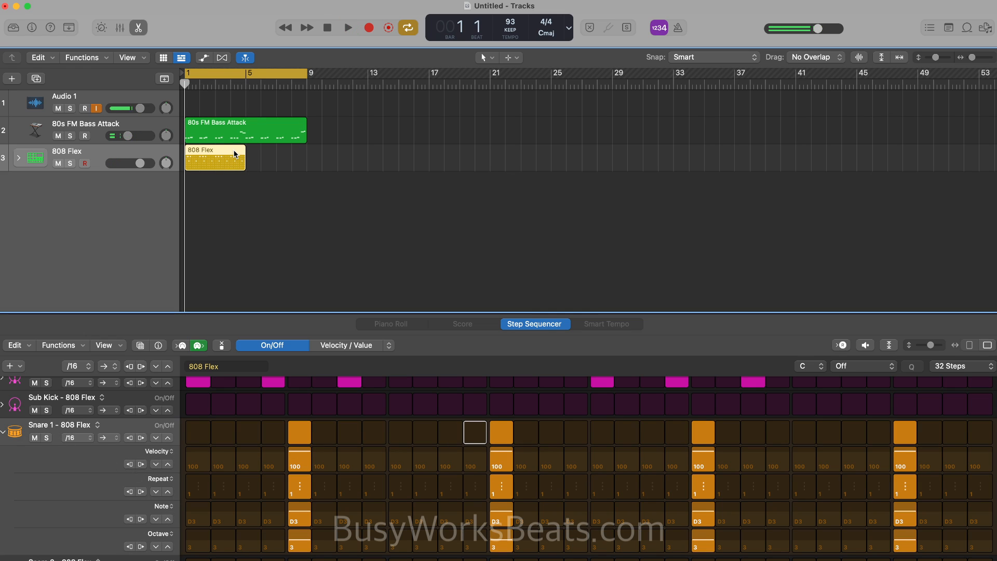
key(super+r)
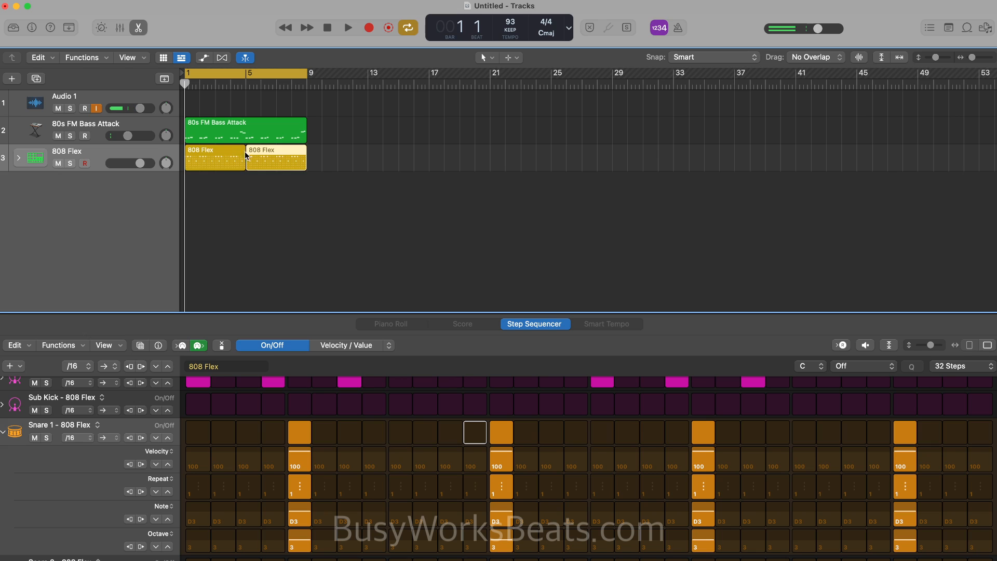
key(super+d)
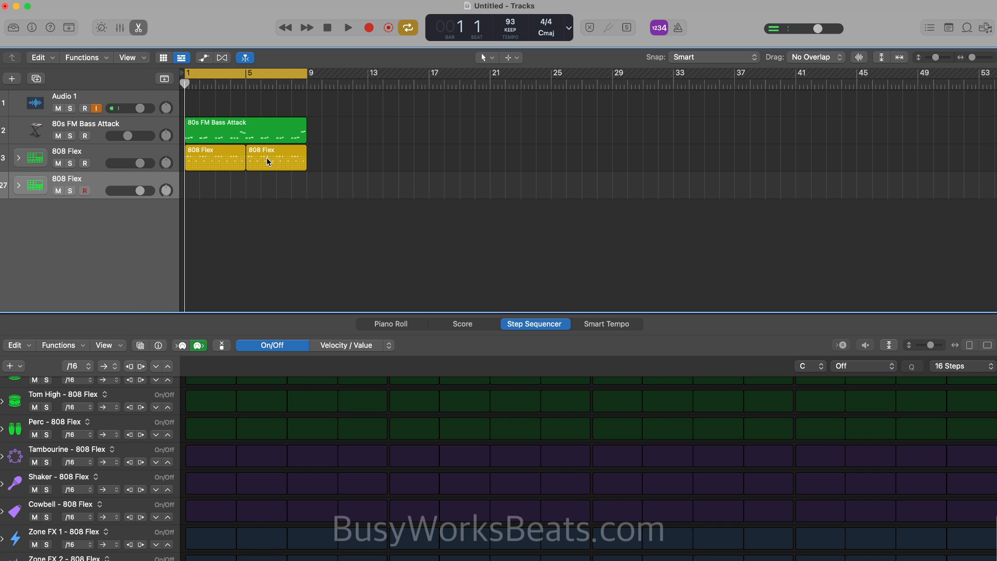
key(super+z)
key(space)
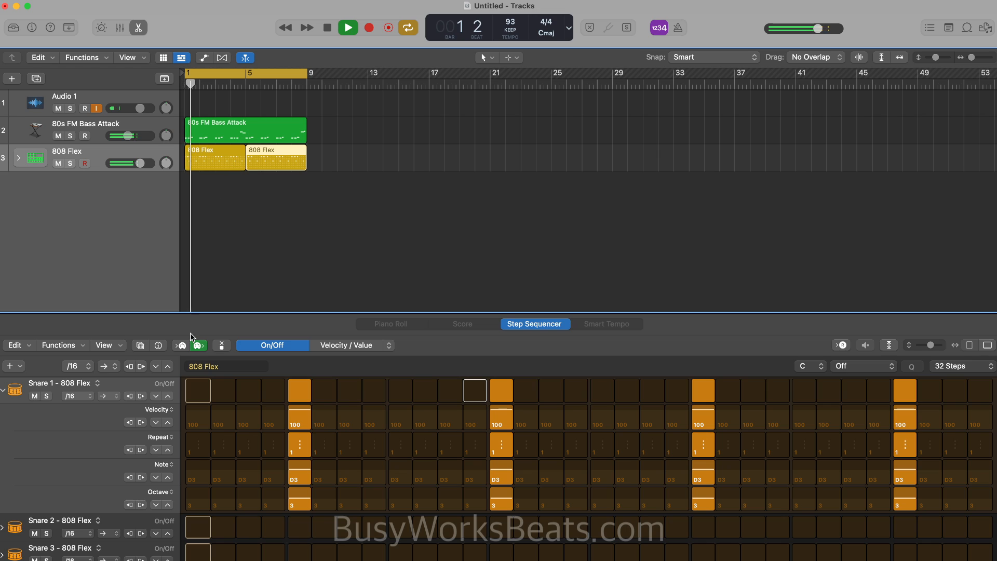
click(116, 152)
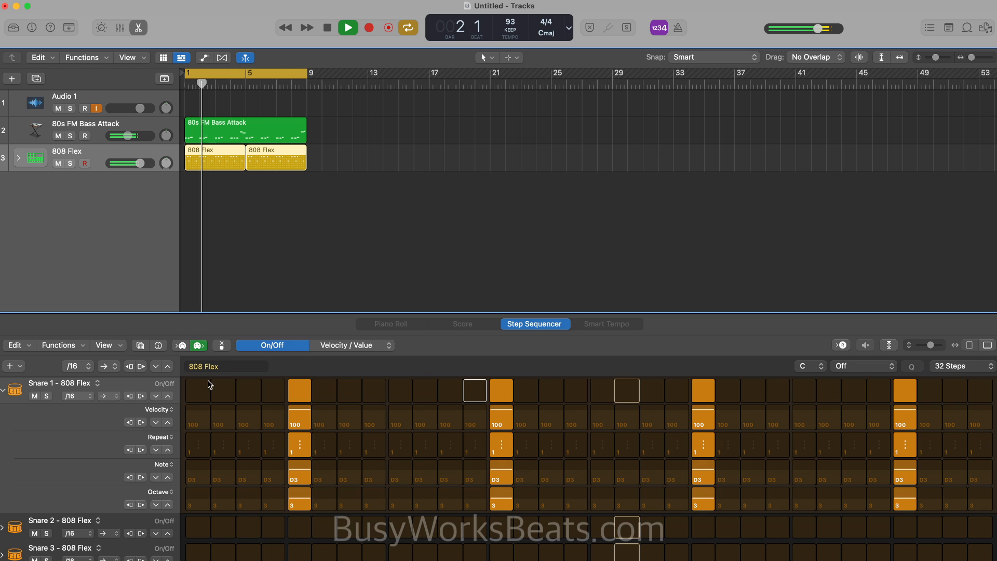
Step: Switch the Snare 1 Octave subrow to Offset and raise the whole row's offset to 9% while auditioning the beat
scroll(277, 446, up, 2)
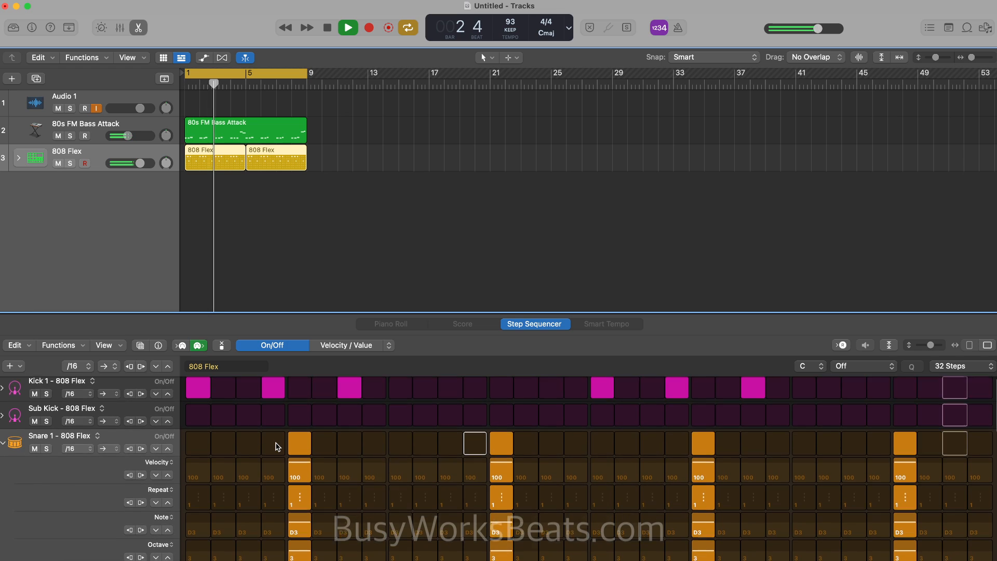
scroll(250, 446, down, 1)
key(space)
click(160, 525)
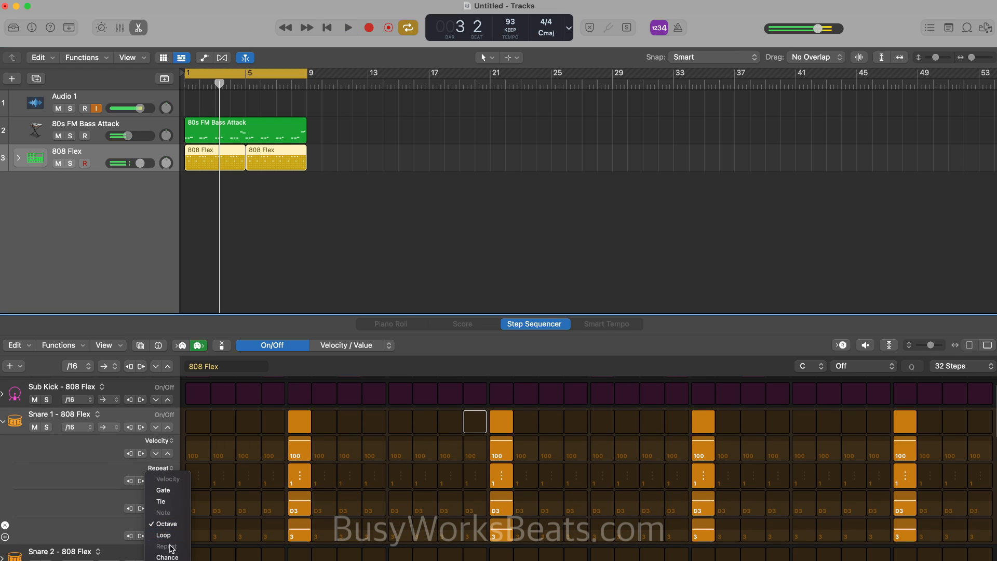
click(165, 545)
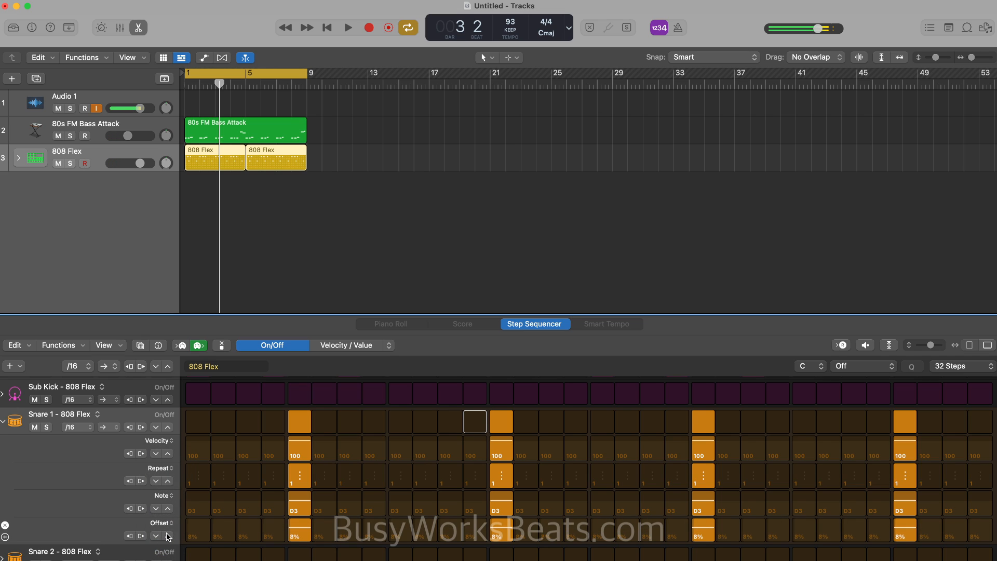
key(space)
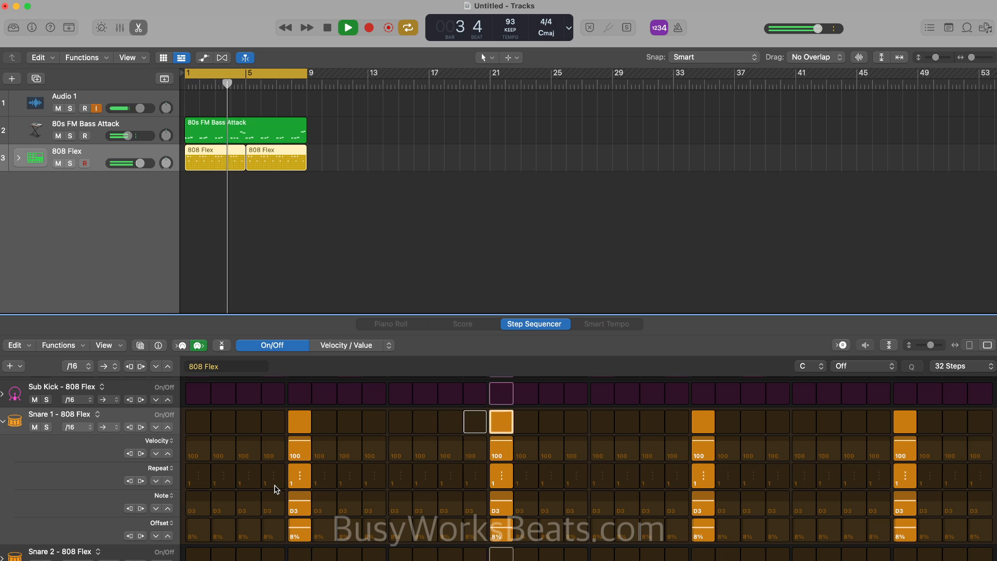
click(167, 536)
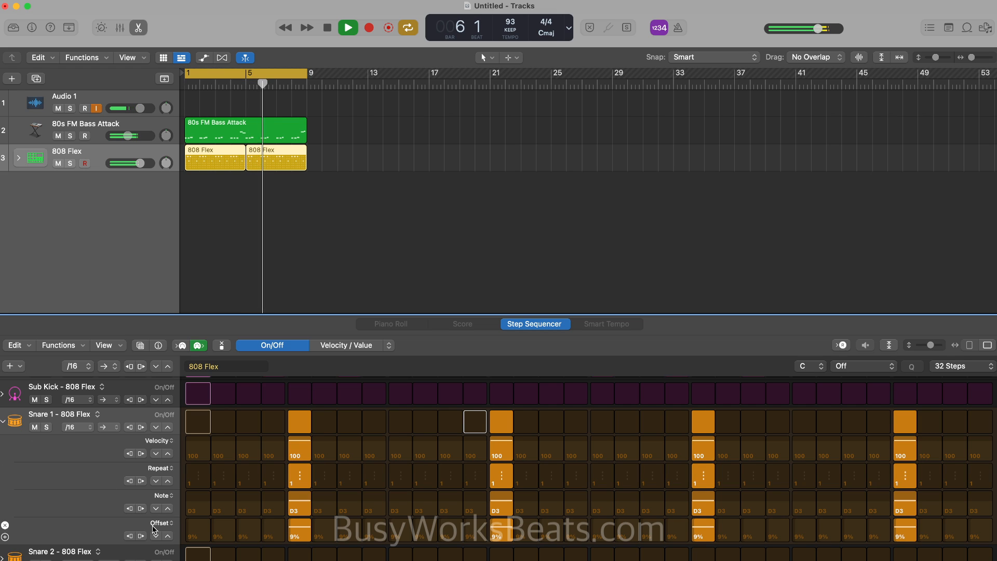
Step: Expand the Kick 1 subrows, switch Octave to Offset, and raise the whole row's offset to 6%
scroll(91, 469, up, 2)
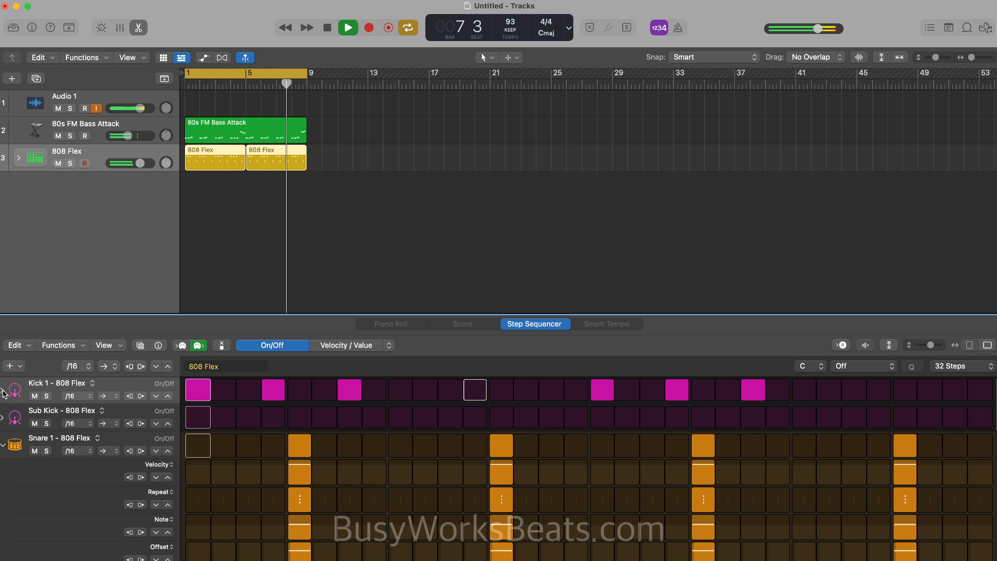
click(3, 389)
click(160, 491)
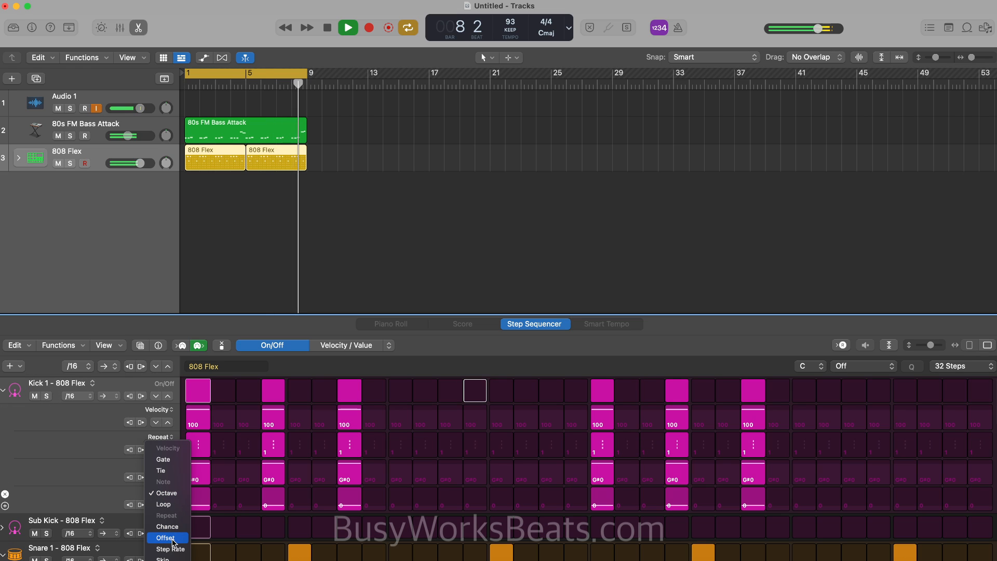
click(174, 538)
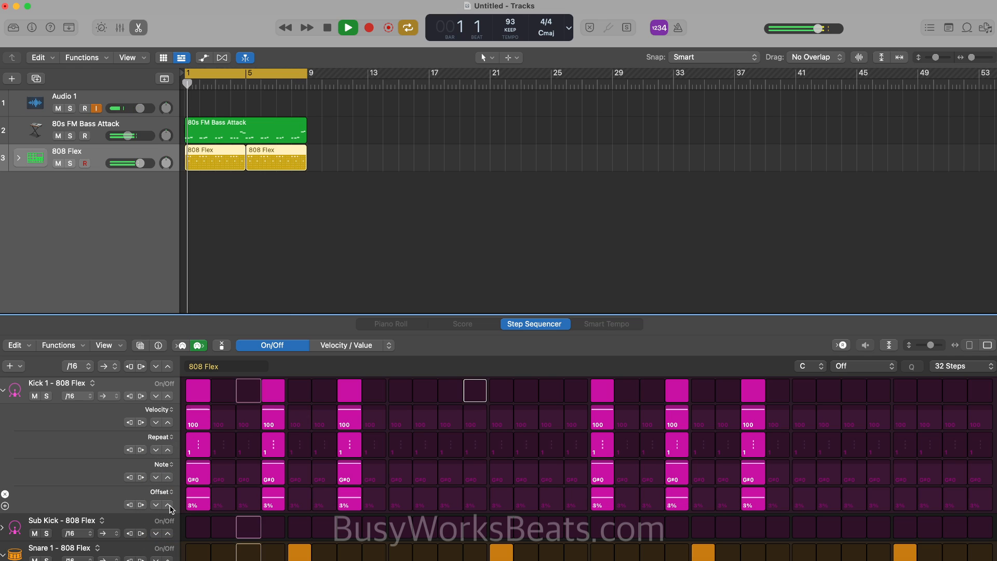
key(space)
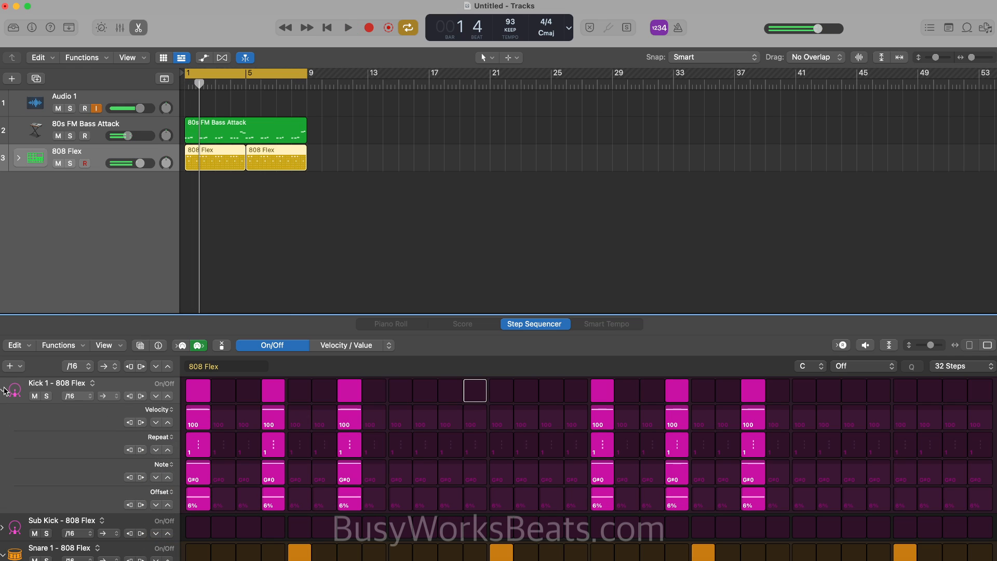
Step: Open the 808 Flex channel's Compressor, choose the Platinum Digital model, and set the threshold to 0.0 dB during playback
click(32, 29)
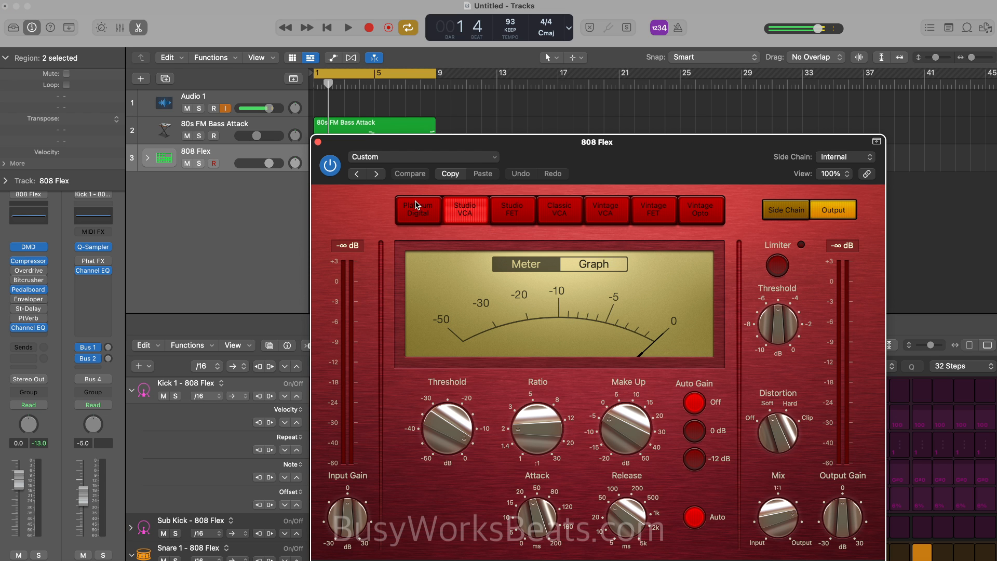
click(415, 205)
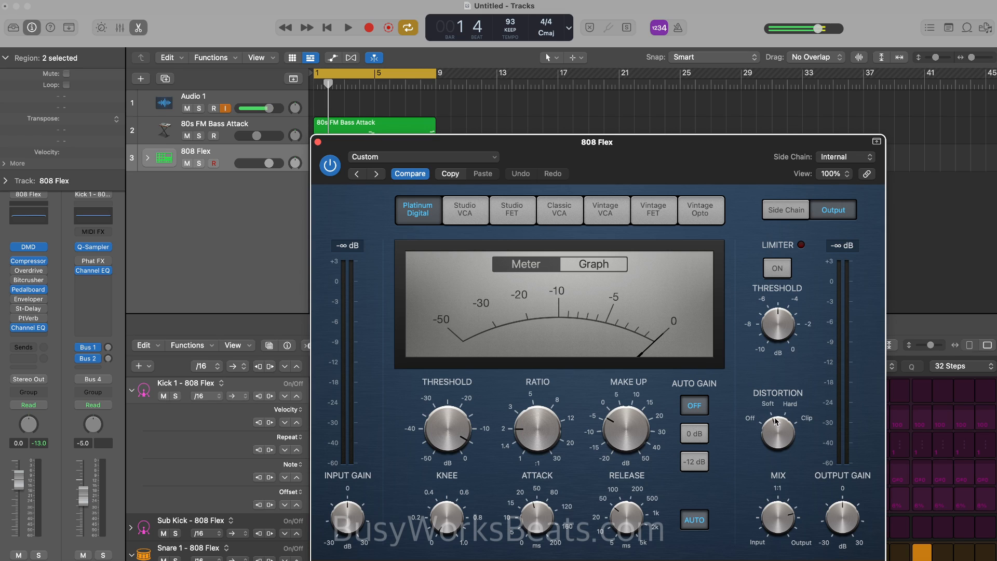
key(space)
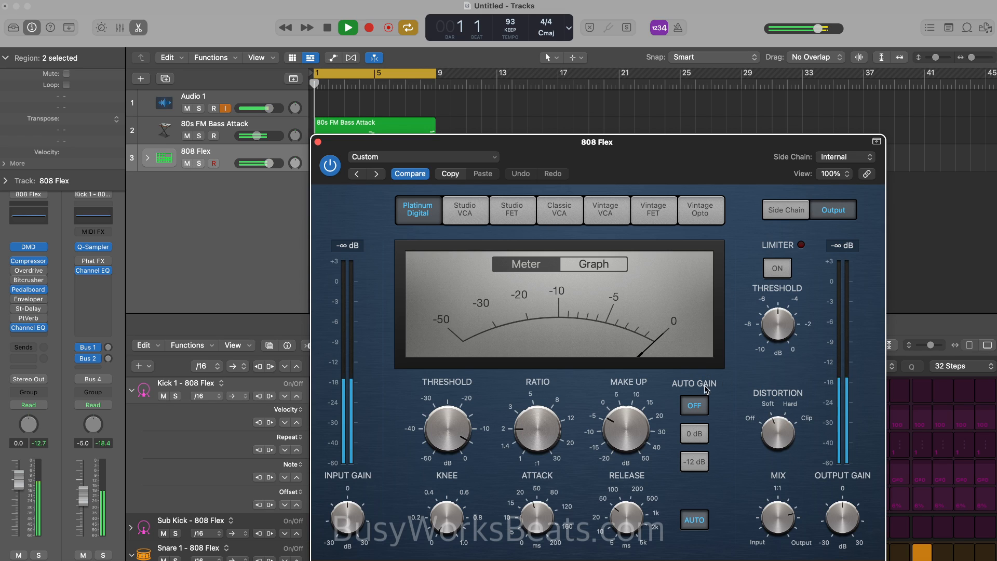
drag(447, 445, 452, 365)
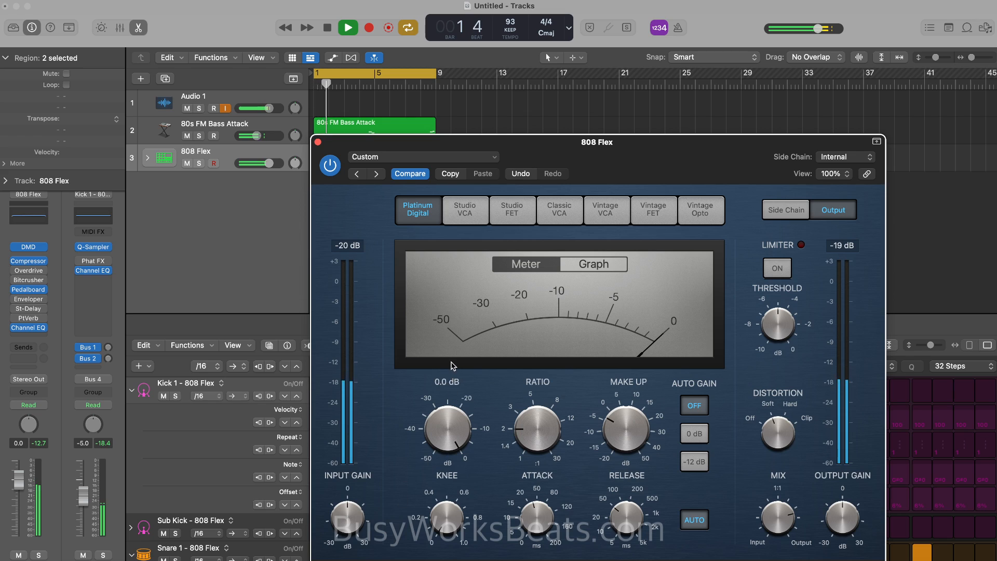
Step: Raise the Compressor's input gain and lower its output gain while comparing the levels during playback
drag(352, 517, 351, 506)
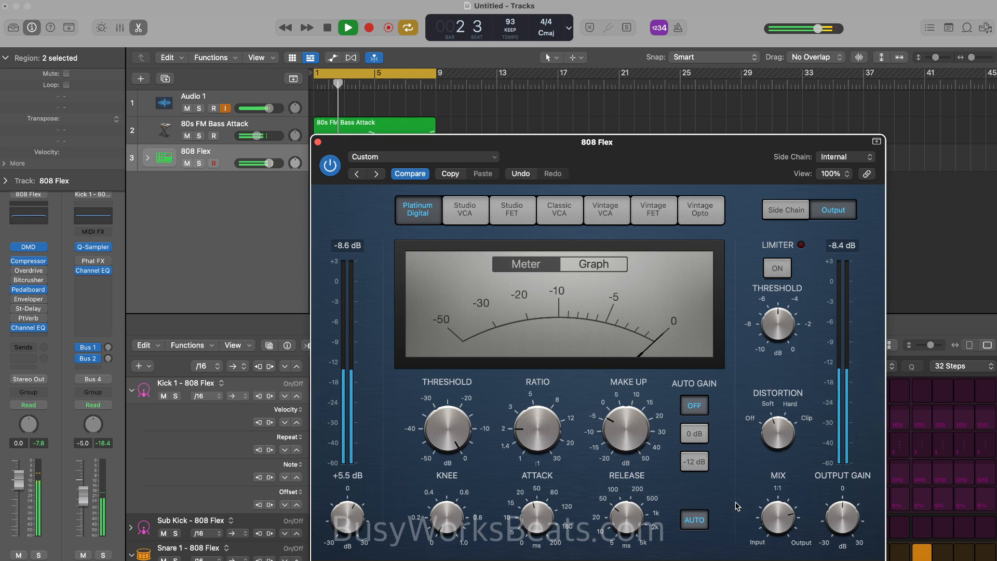
mouse_move(849, 515)
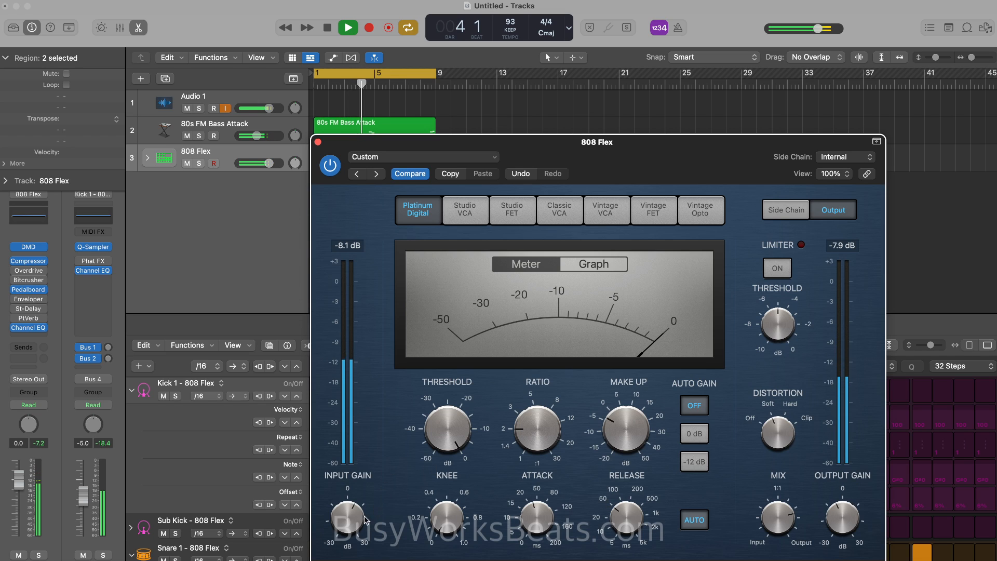
mouse_move(355, 519)
drag(355, 513, 356, 518)
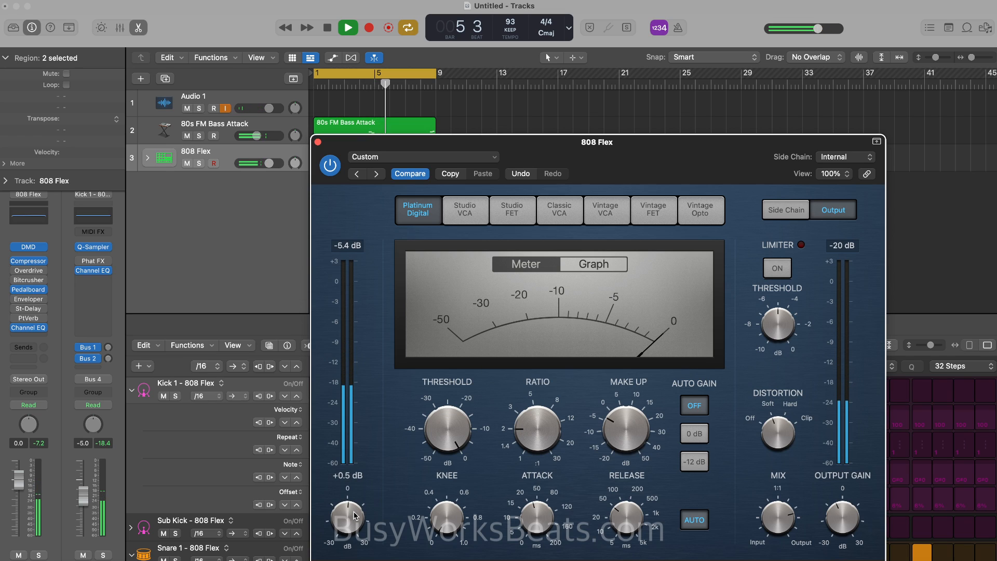
drag(356, 516, 359, 500)
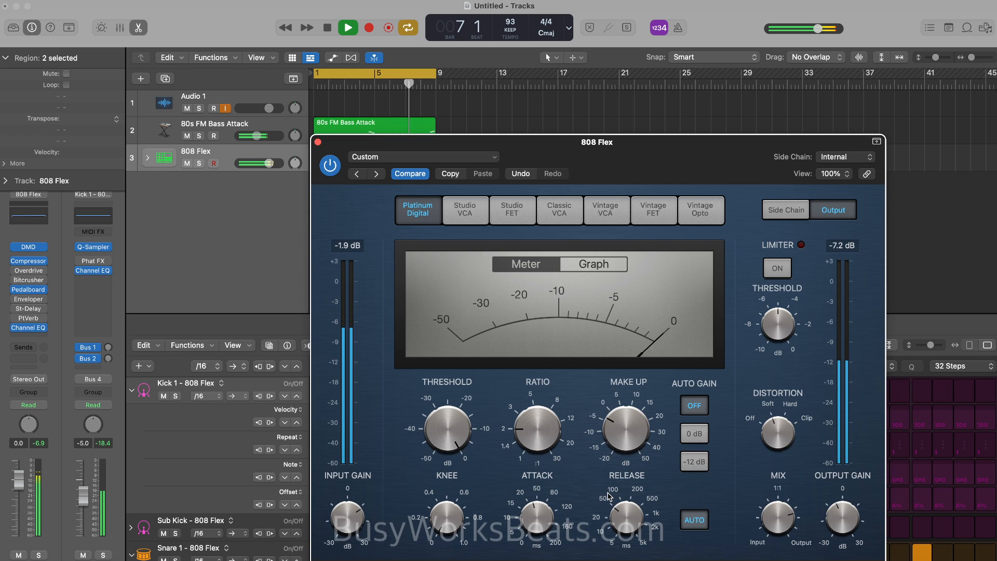
drag(841, 518, 841, 521)
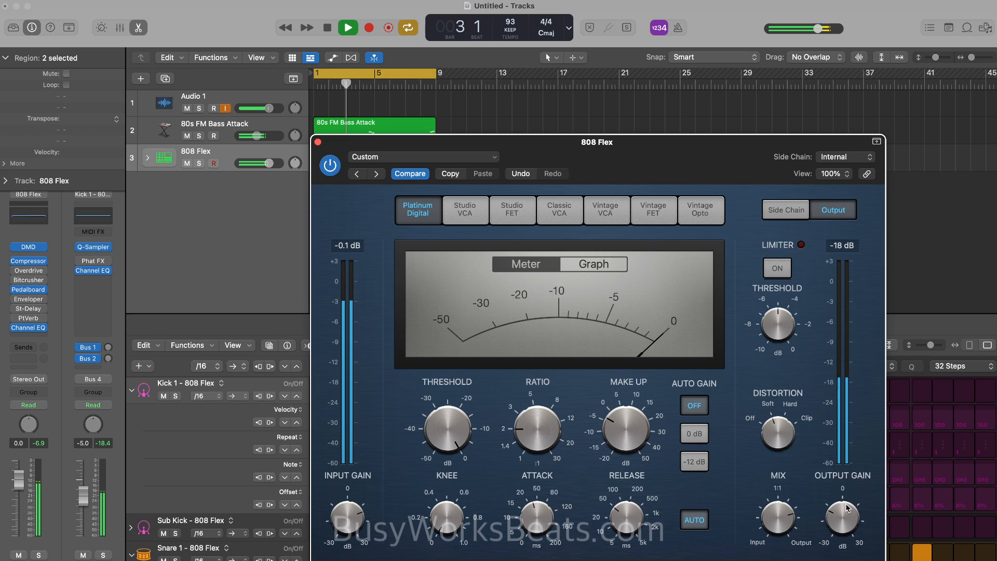
Step: Fine-tune the Compressor's output gain, then close the plug-in and stop playback
drag(849, 515, 847, 508)
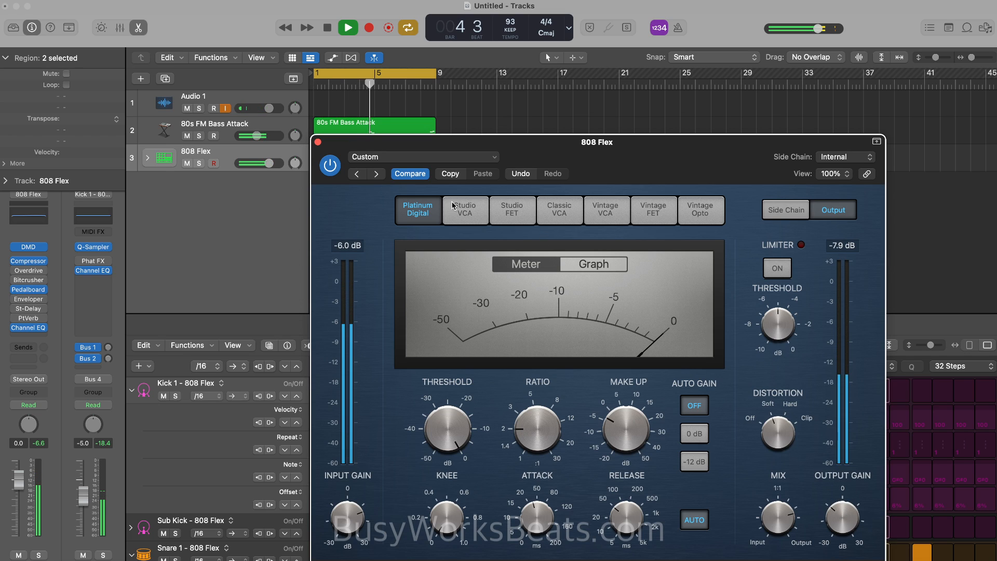
click(318, 142)
key(space)
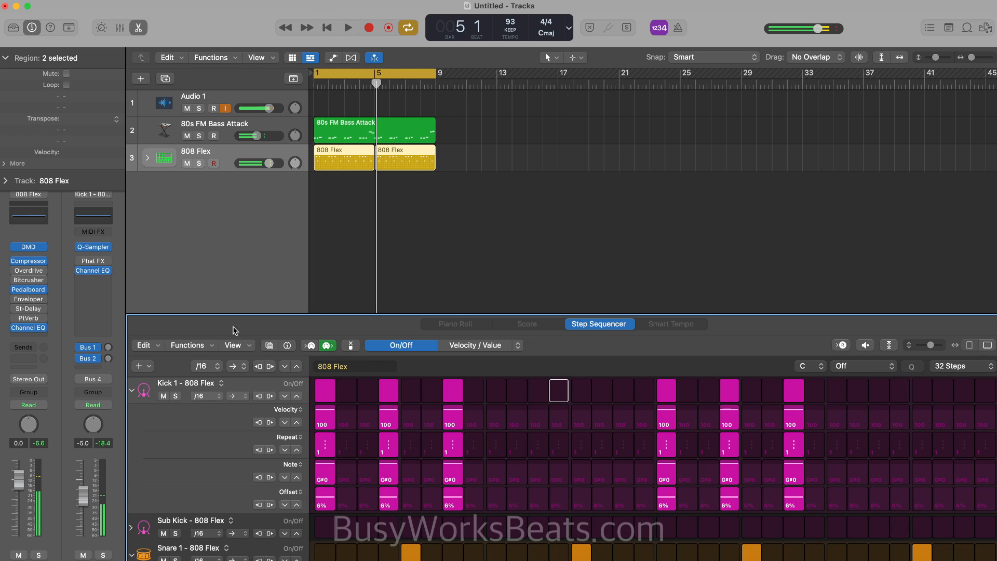
Step: Expand the 808 Flex track stack and raise the Snare 1 track's volume while the beat plays
click(148, 158)
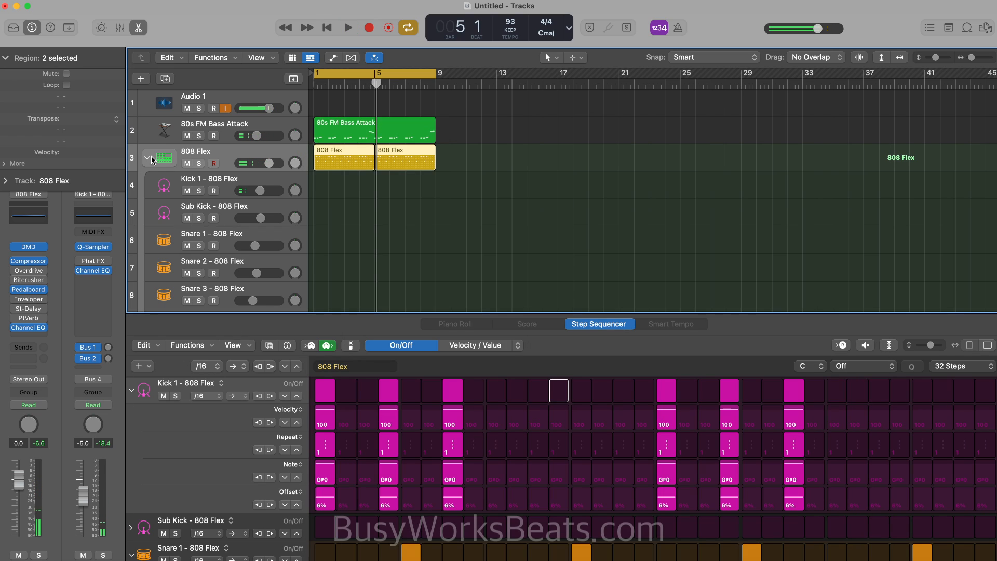
key(space)
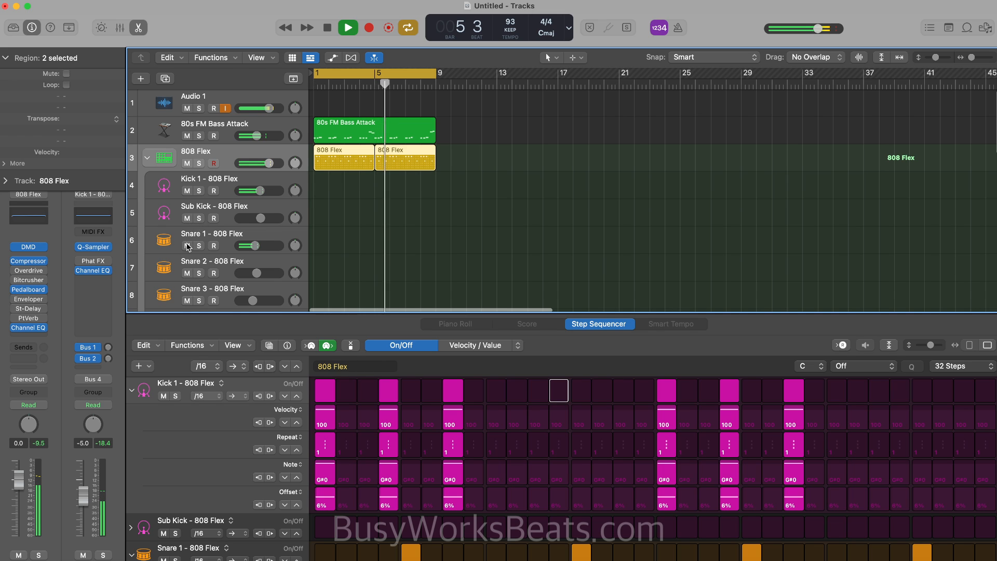
scroll(188, 246, down, 5)
scroll(188, 247, down, 1)
drag(251, 274, 261, 245)
scroll(173, 234, up, 8)
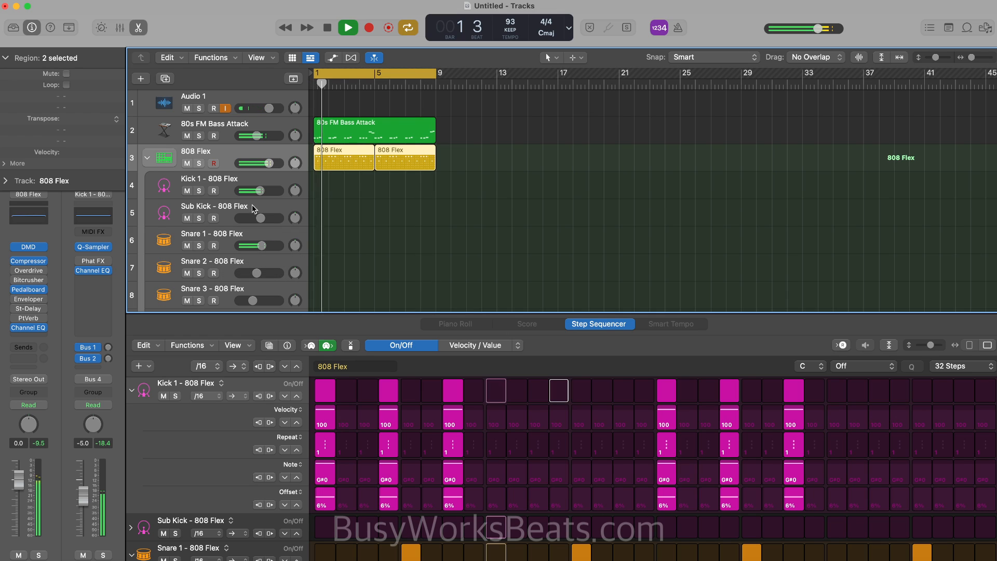
Step: Set the Kick 1 track's volume to -3.0 dB while auditioning the beat
drag(264, 192, 271, 192)
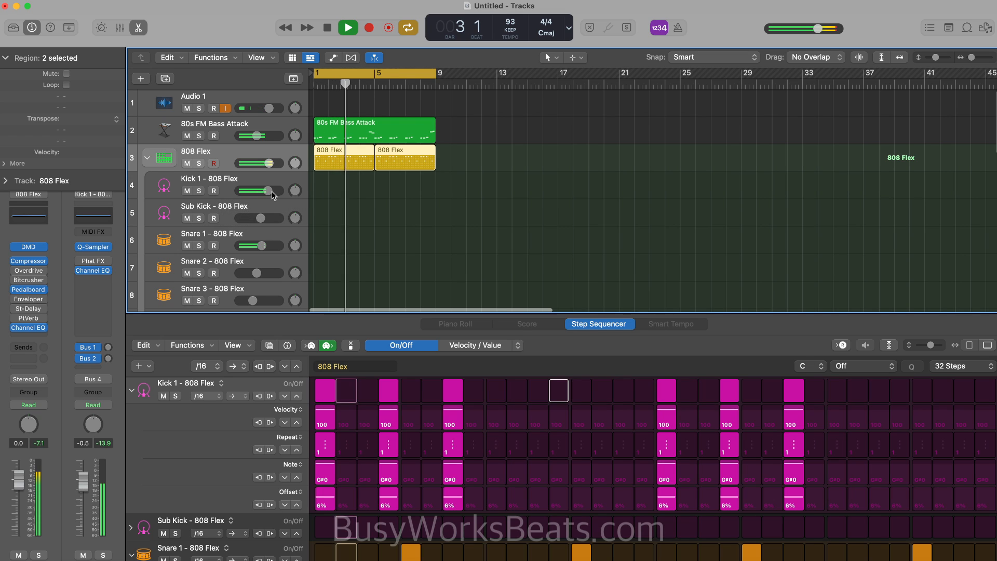
alt+click(273, 193)
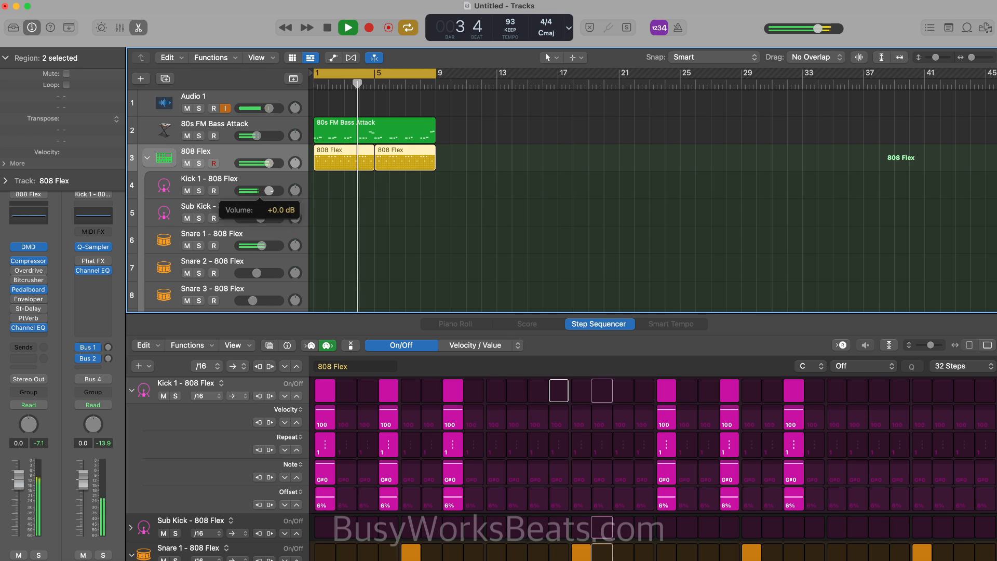
drag(274, 195, 264, 191)
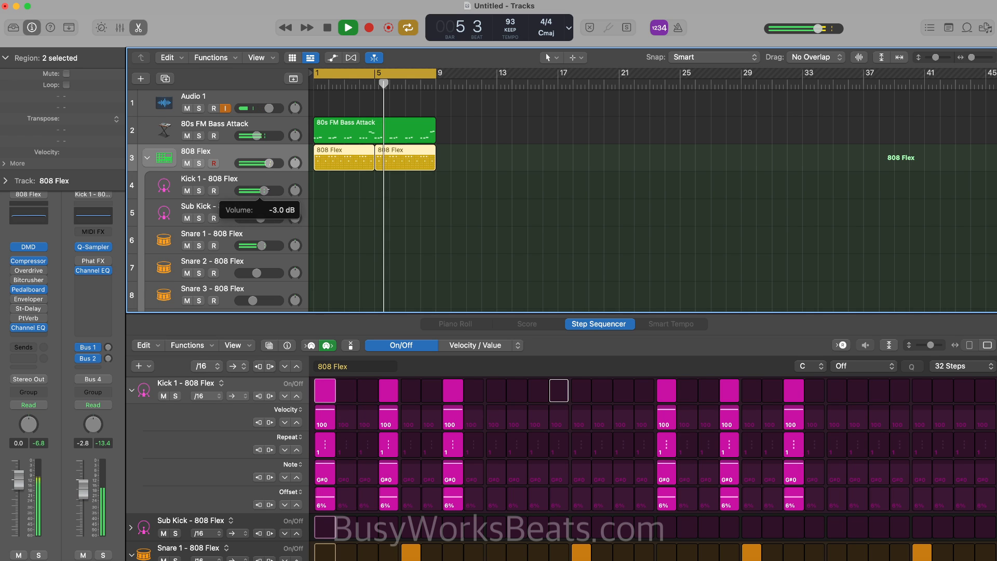
Step: Select the 80s FM Bass Attack track, show its Alchemy synth, and audition the Analog Stack Synth preset
click(244, 130)
key(space)
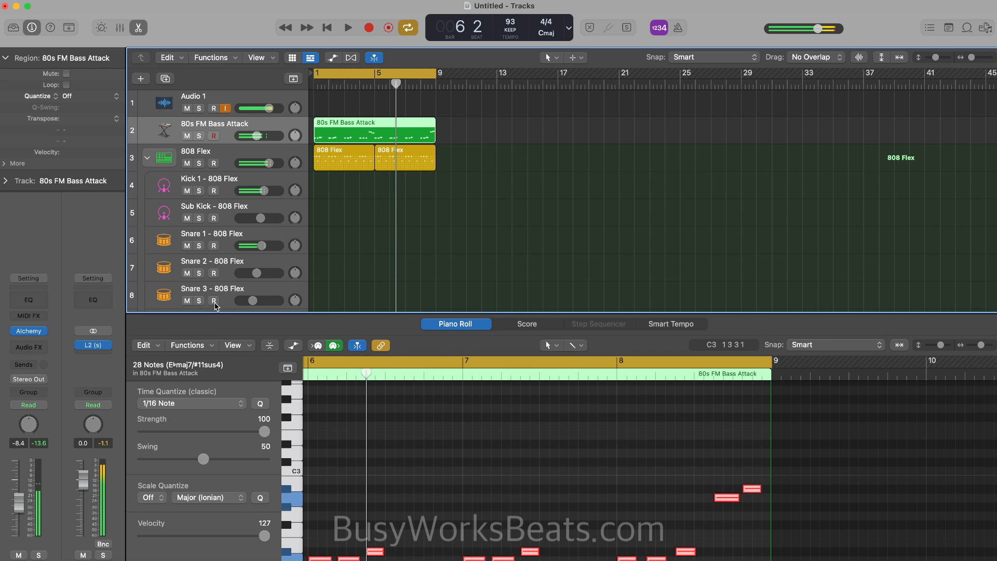
click(31, 27)
click(32, 28)
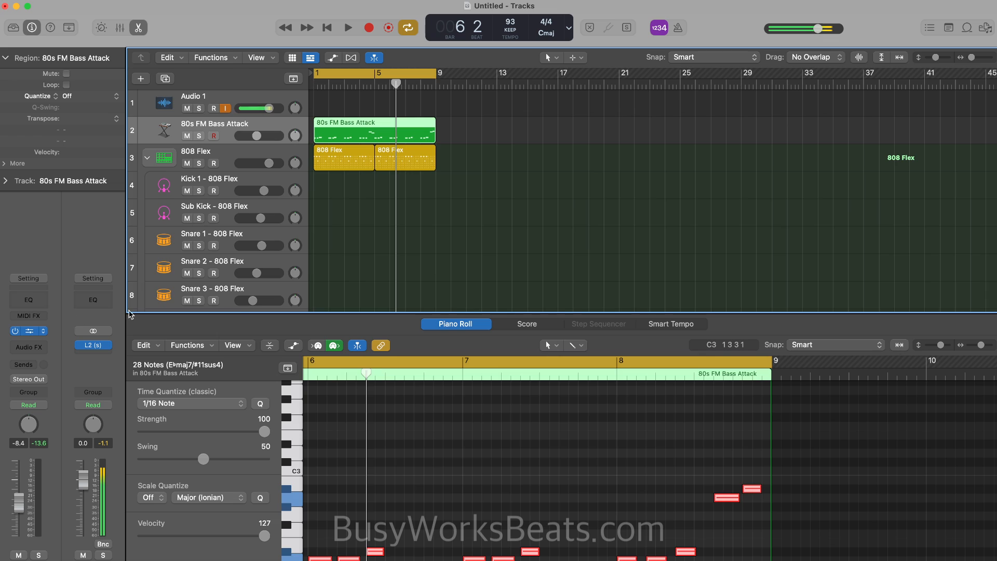
key(v)
click(676, 201)
key(space)
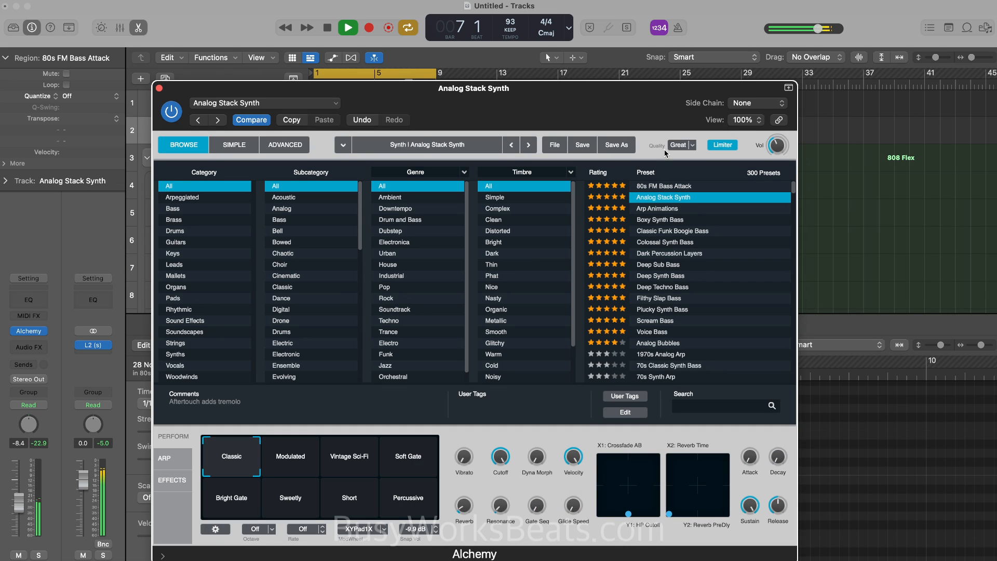
Step: Audition the Boxy Synth Bass, Classic Funk Boogie Bass and Colossal Synth Bass presets on the bass line
click(668, 219)
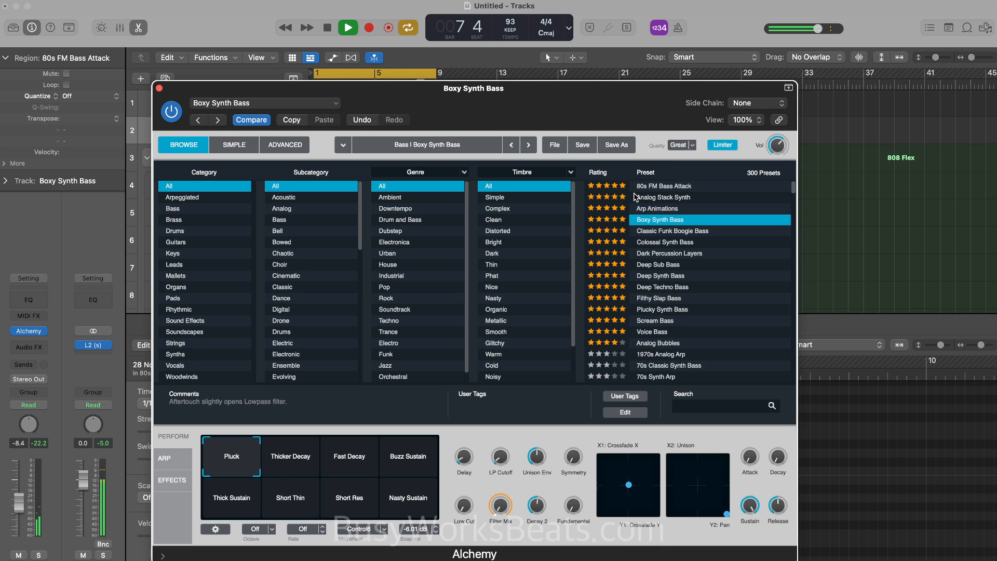
click(675, 231)
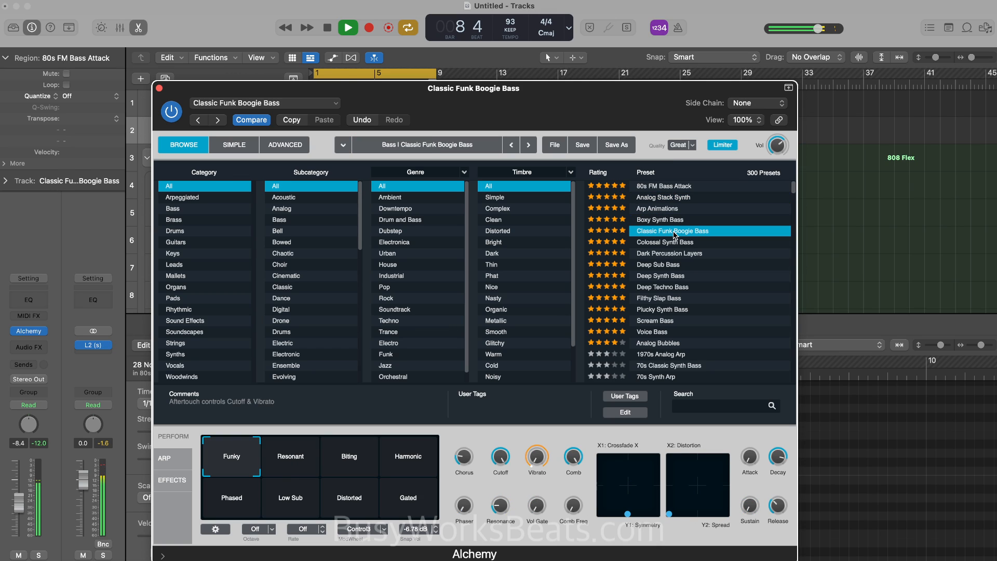
click(674, 242)
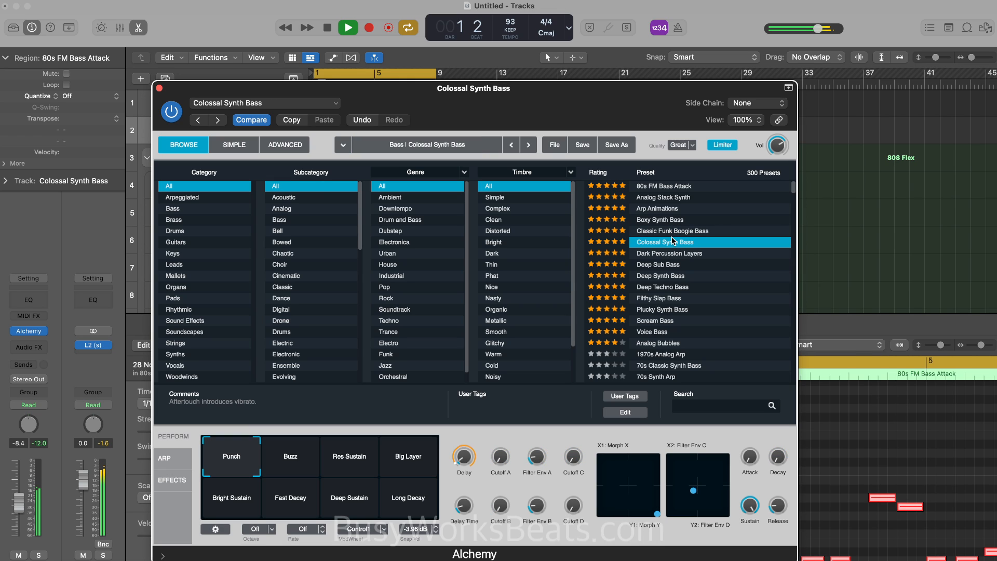
Step: Reload Classic Funk Boogie Bass, lower its cutoff and raise its resonance during playback
click(672, 231)
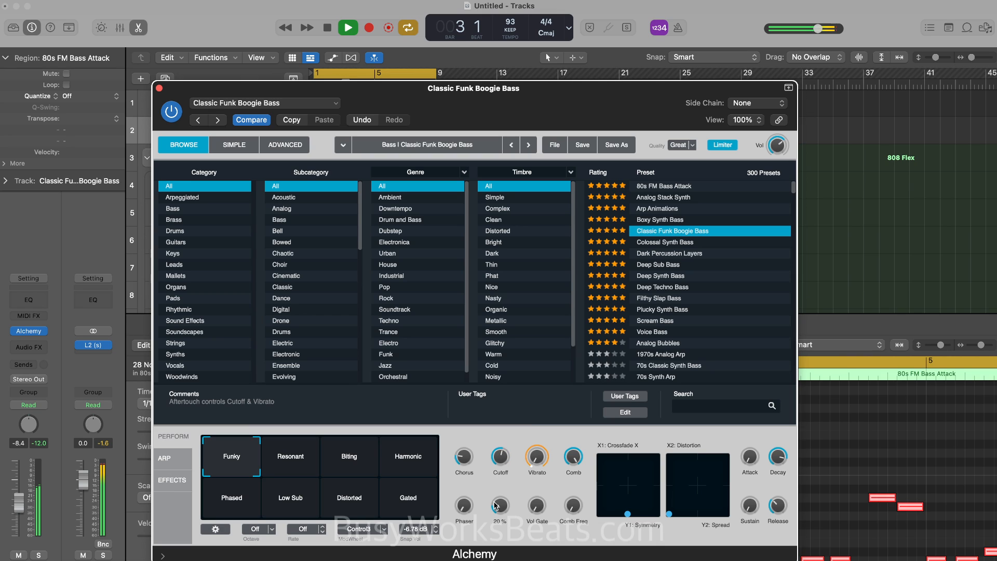
drag(500, 457, 499, 463)
drag(499, 505, 506, 447)
click(573, 457)
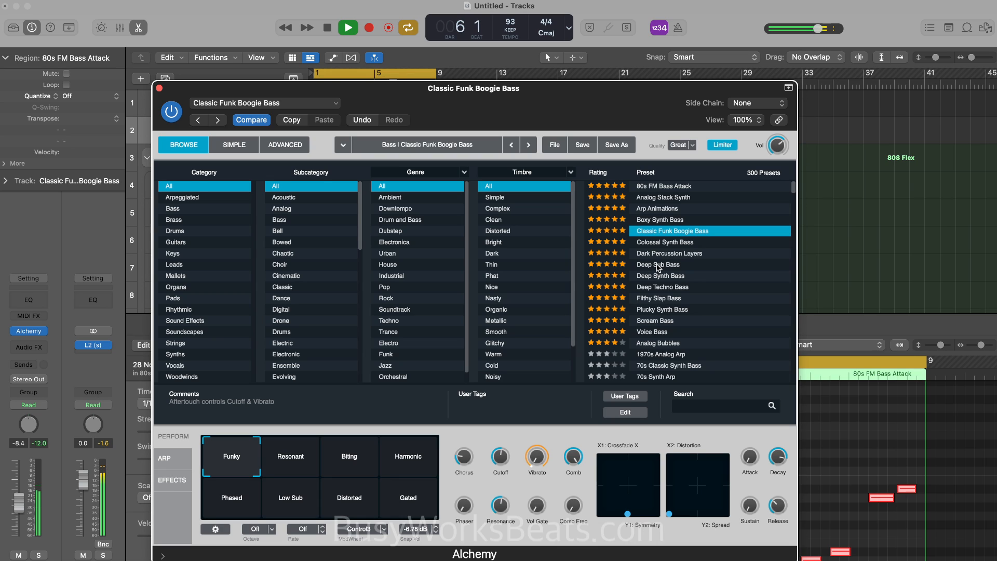
Step: Audition the Alchemy presets one by one from Colossal Synth Bass through Scream Bass against the beat
click(666, 243)
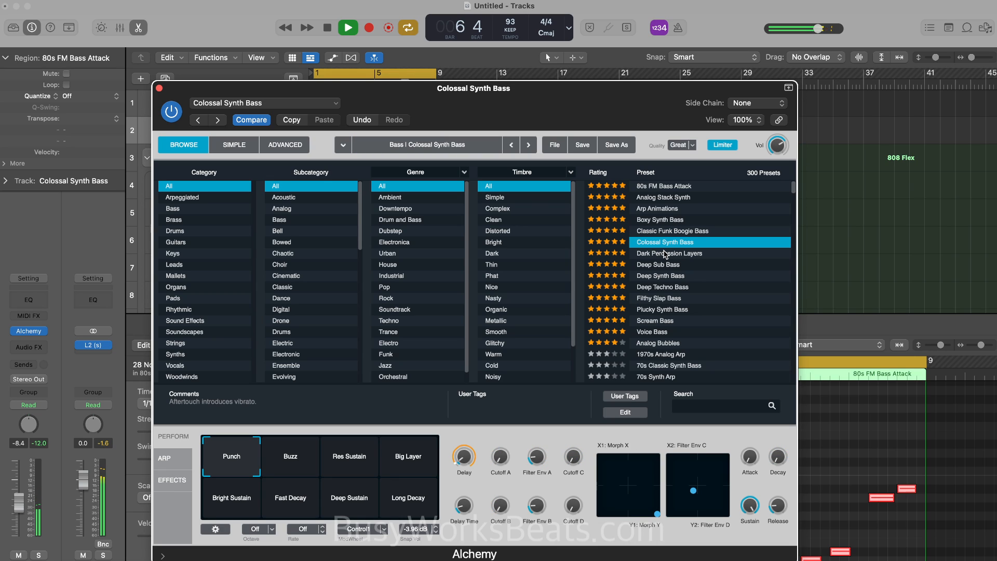
click(665, 255)
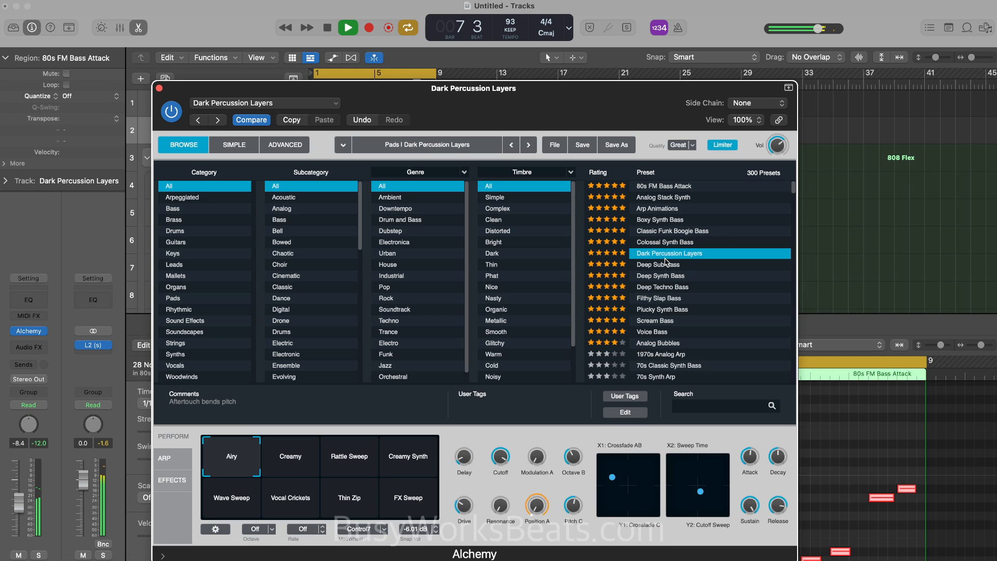
click(667, 265)
click(667, 277)
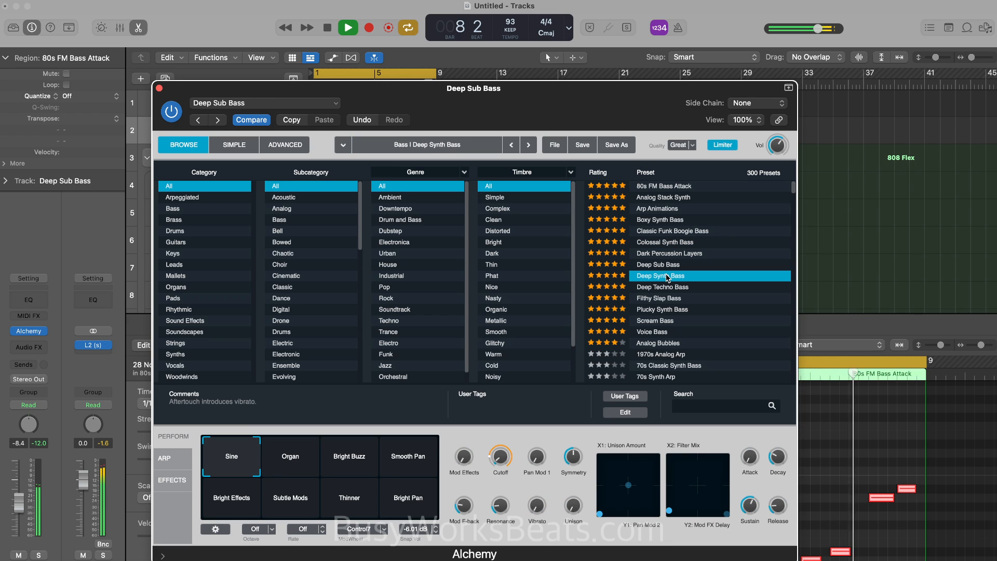
click(673, 289)
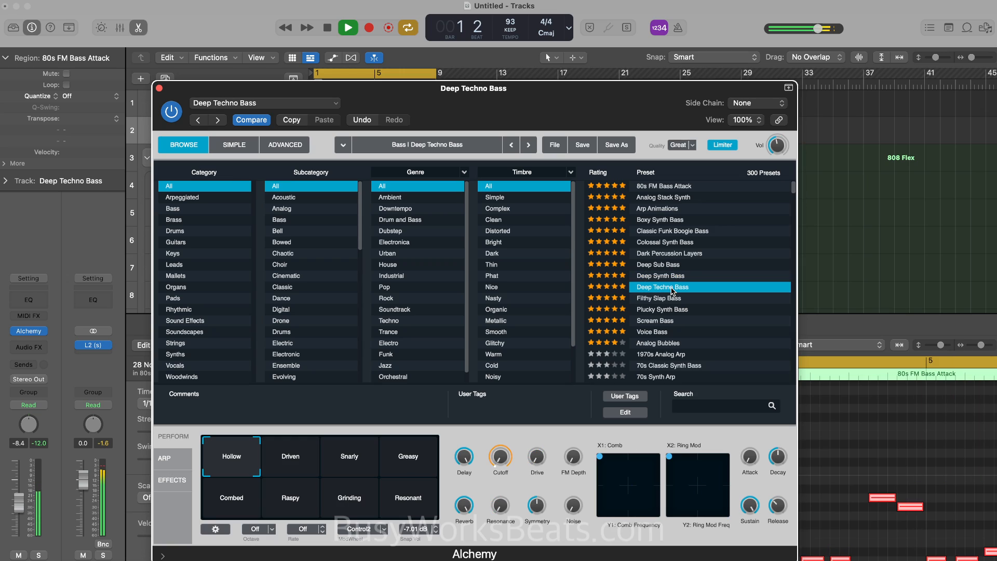
click(672, 299)
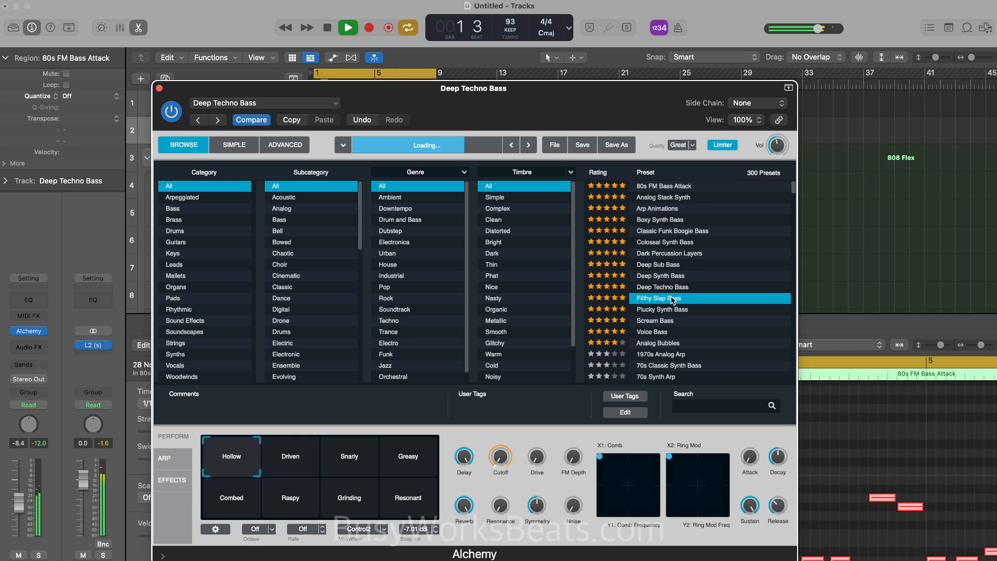
click(673, 310)
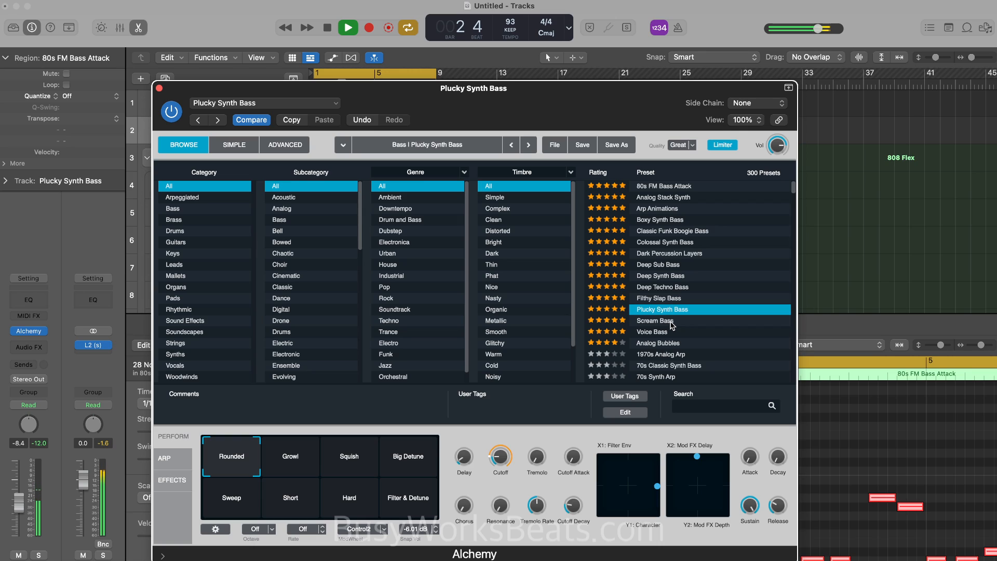
click(668, 321)
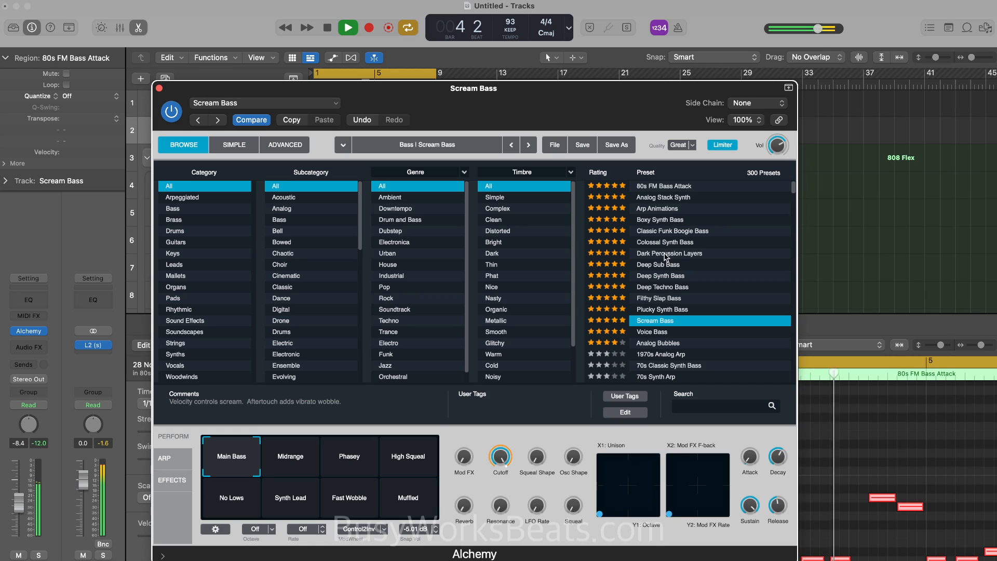
key(space)
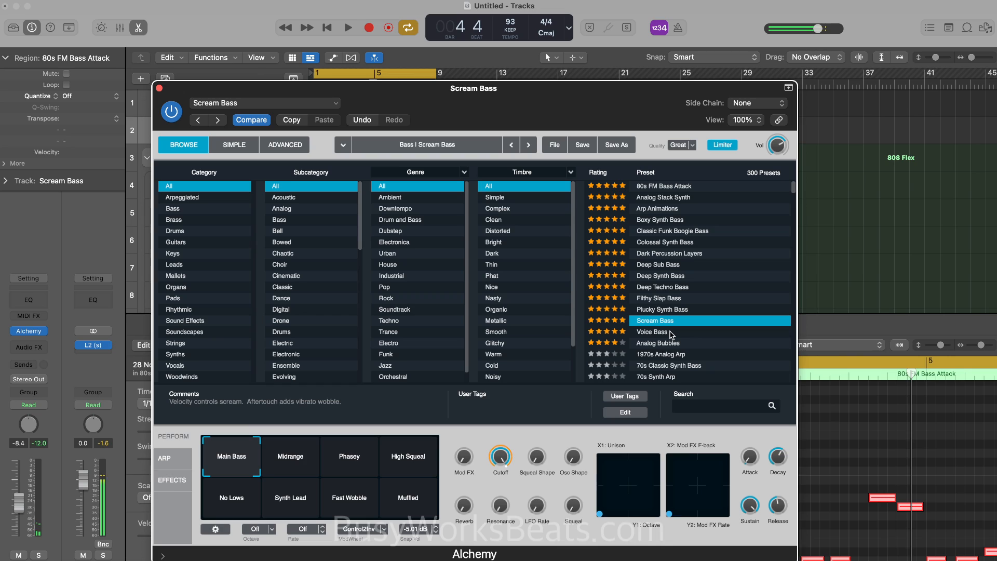
key(space)
key(space)
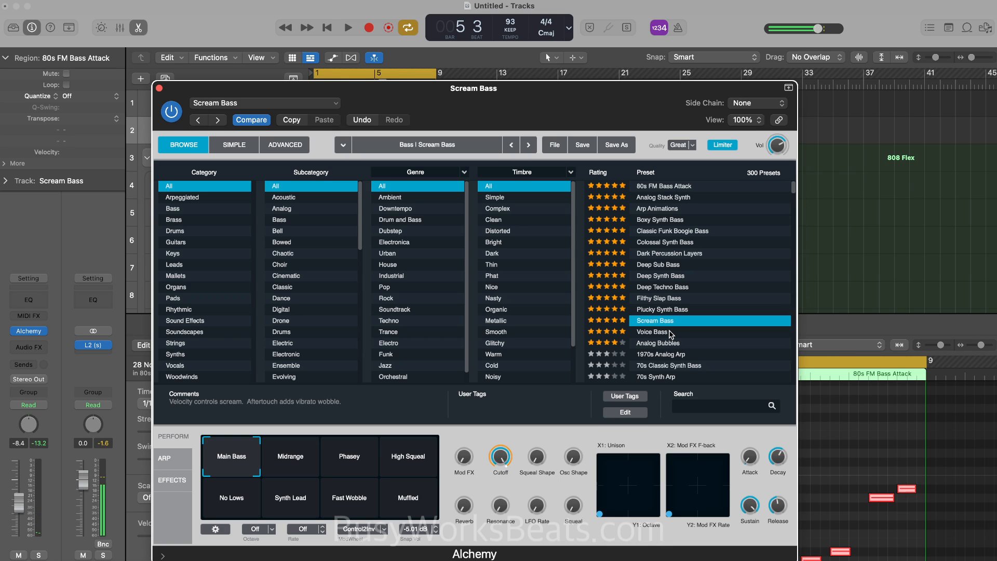
Step: Load the Voice Bass preset for the bass line, listen to it with the beat, and close Alchemy
click(670, 332)
key(space)
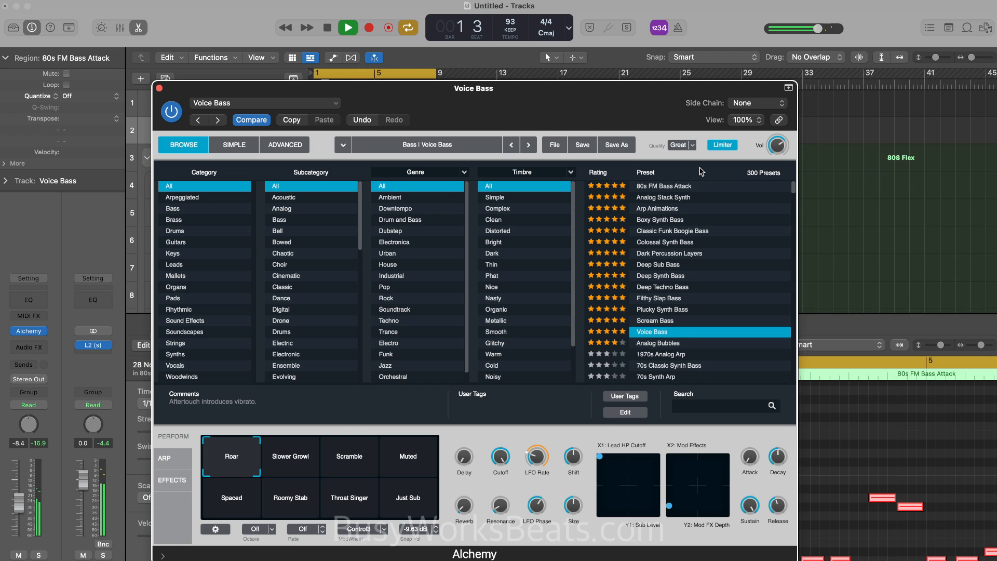
click(159, 89)
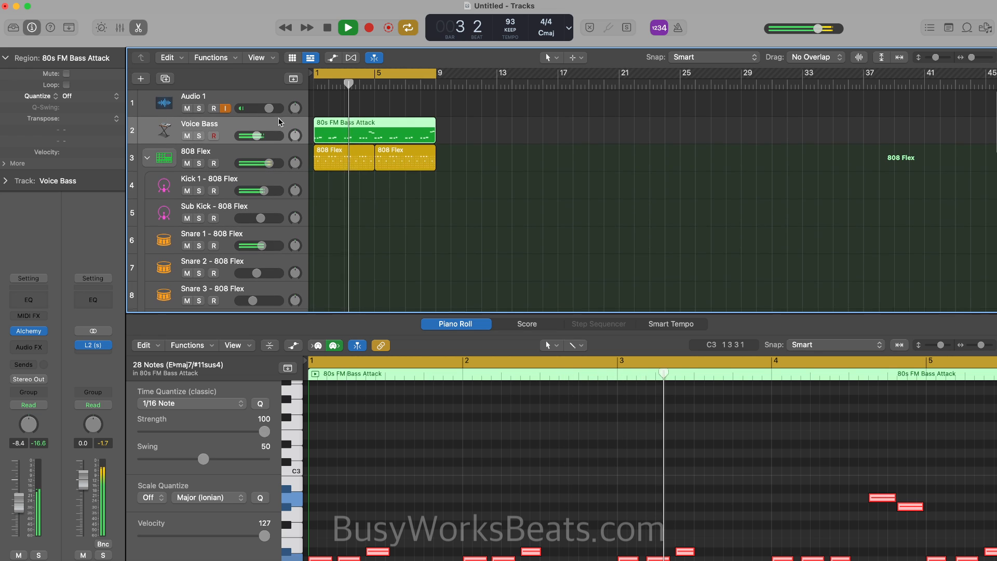
Step: Collapse the 808 Flex stack and add a new software instrument track with Alchemy in stereo
click(148, 158)
right_click(190, 199)
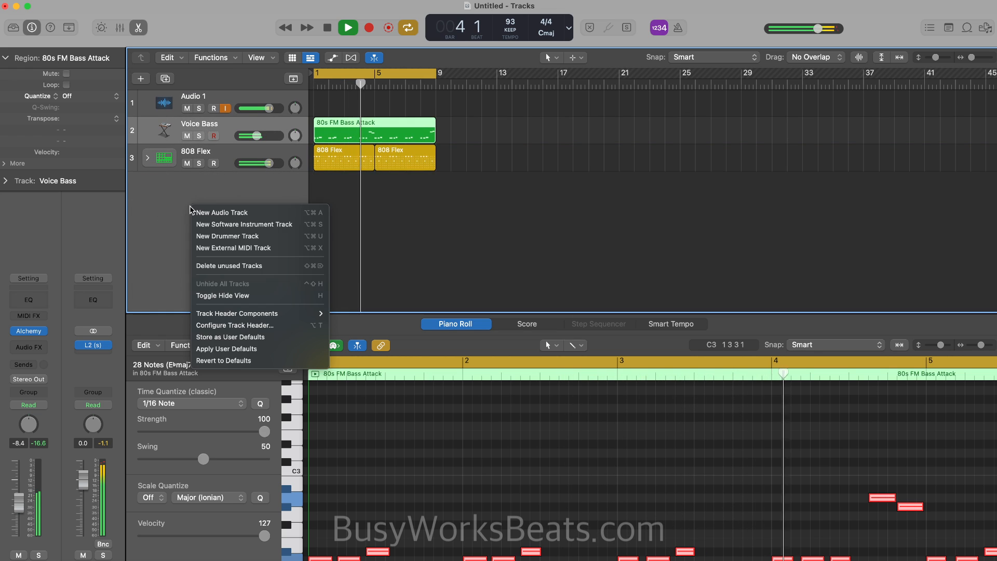
click(228, 224)
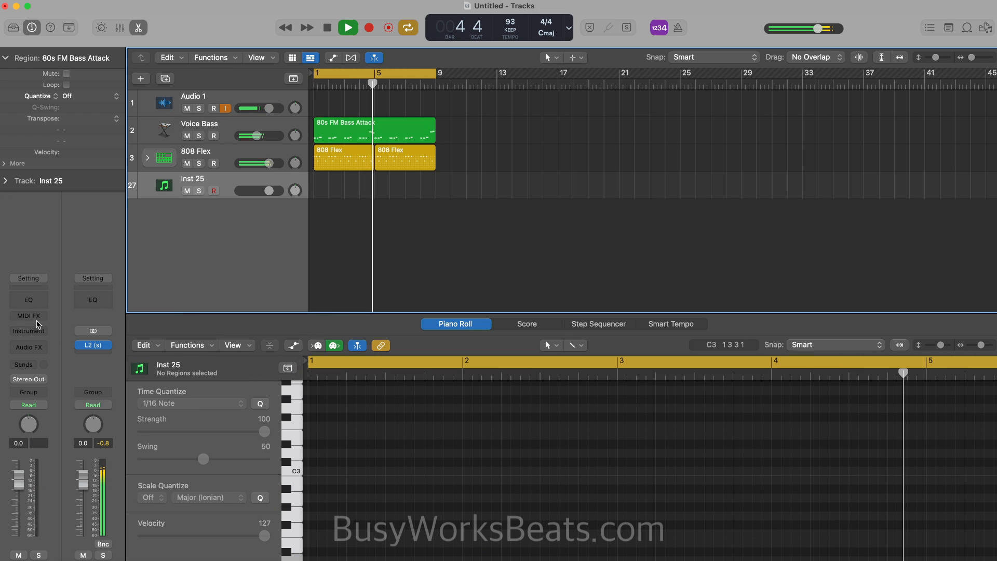
click(92, 329)
mouse_move(64, 365)
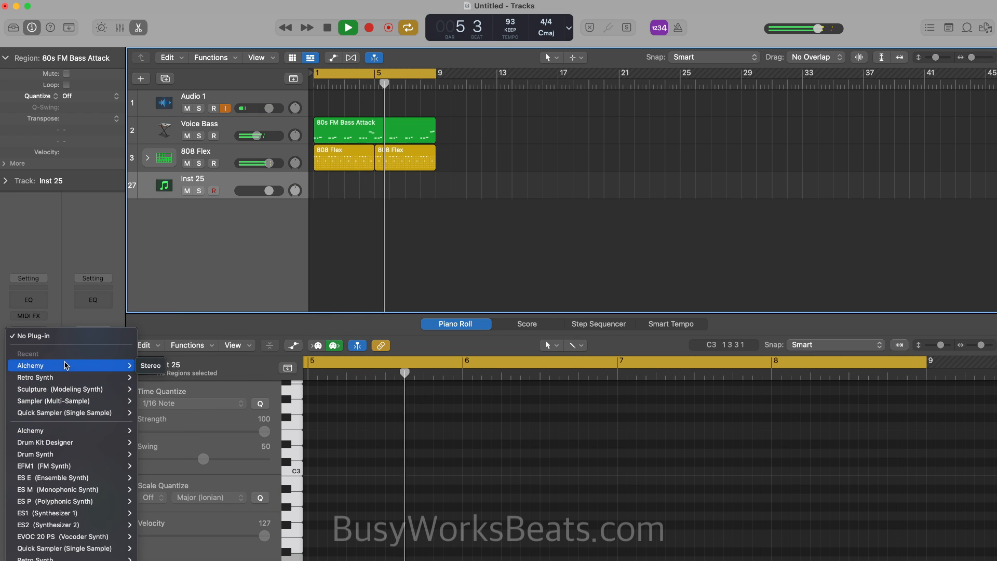
click(158, 367)
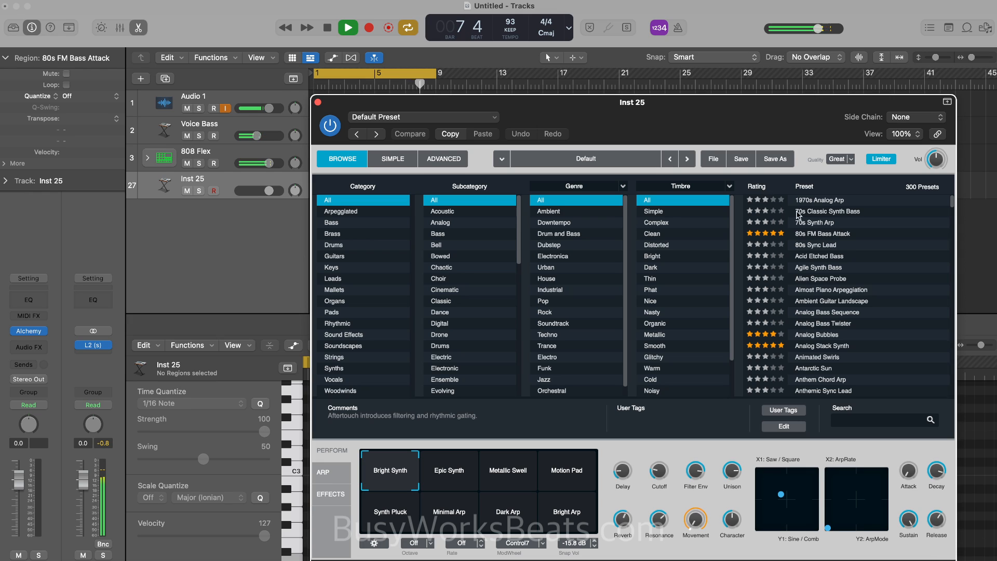
Step: Sort the Alchemy presets by rating, load Analog Bubbles, and stop playback after trying it
click(756, 186)
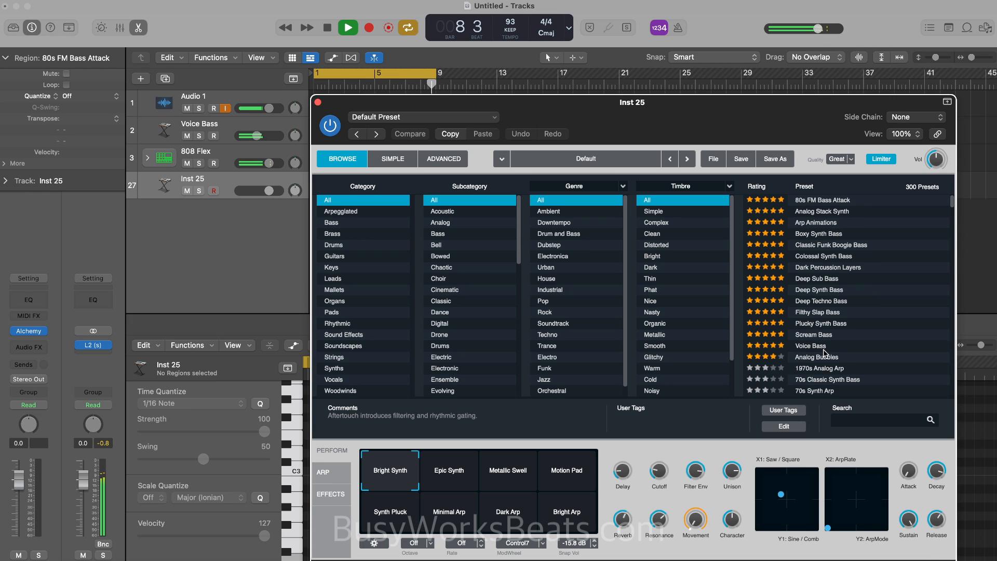
click(824, 357)
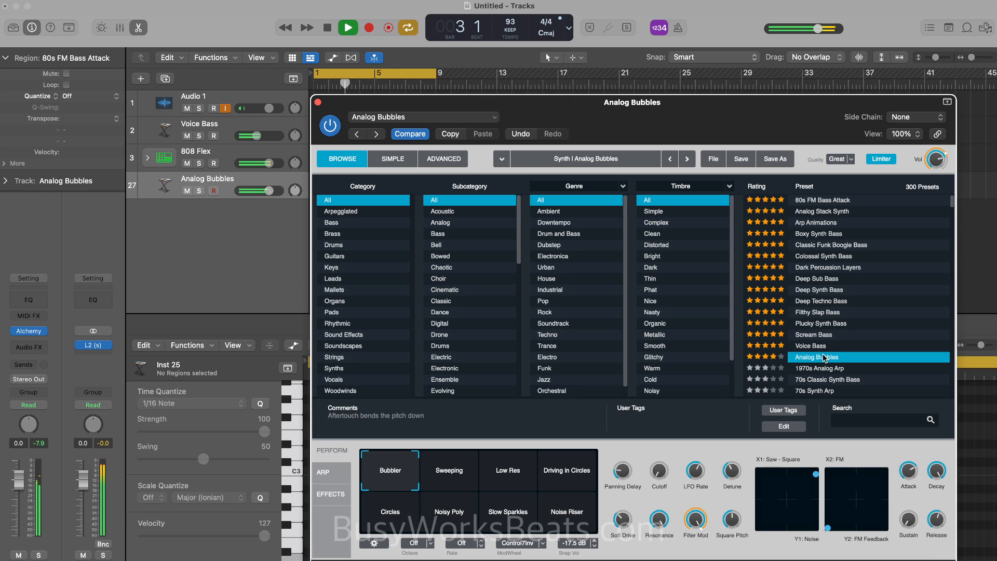
key(space)
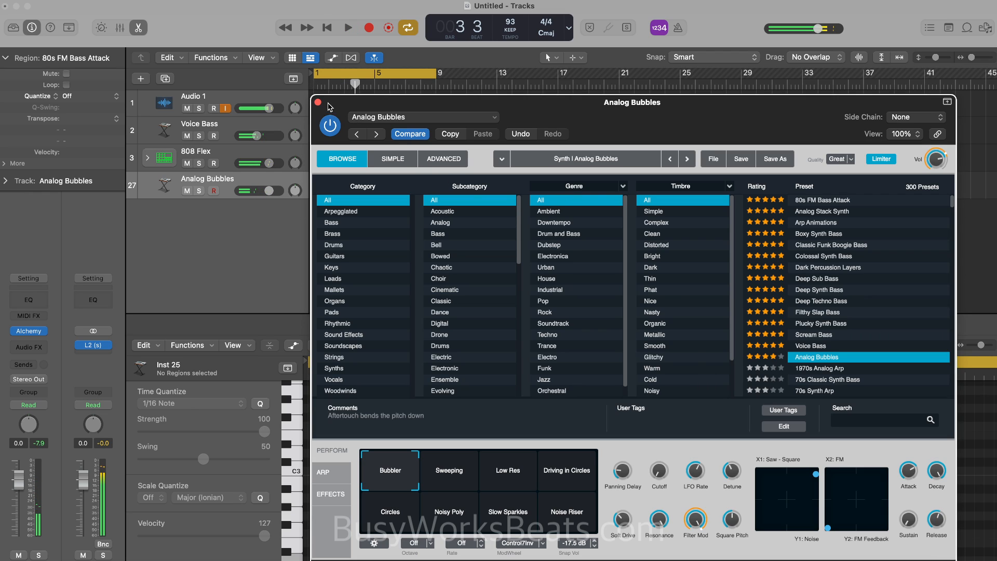
Step: Close Alchemy, return the playhead to the project start, and lower the Analog Bubbles track's volume to -5.5 dB
click(318, 103)
key(Return)
drag(268, 191, 259, 191)
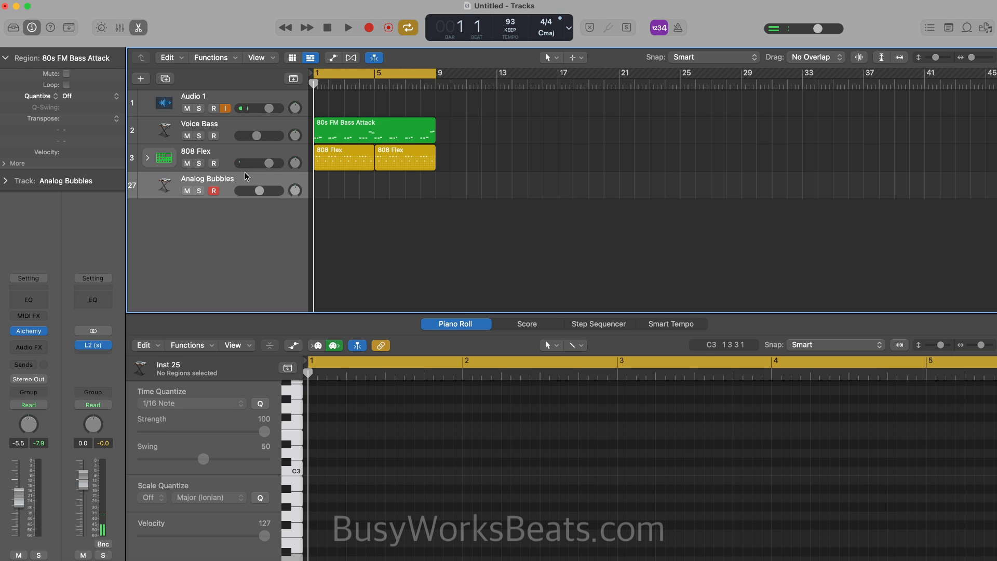
Step: Play back the beat briefly, record an Analog Bubbles part over bars 1 to 8, and return the playhead to the project start
key(space)
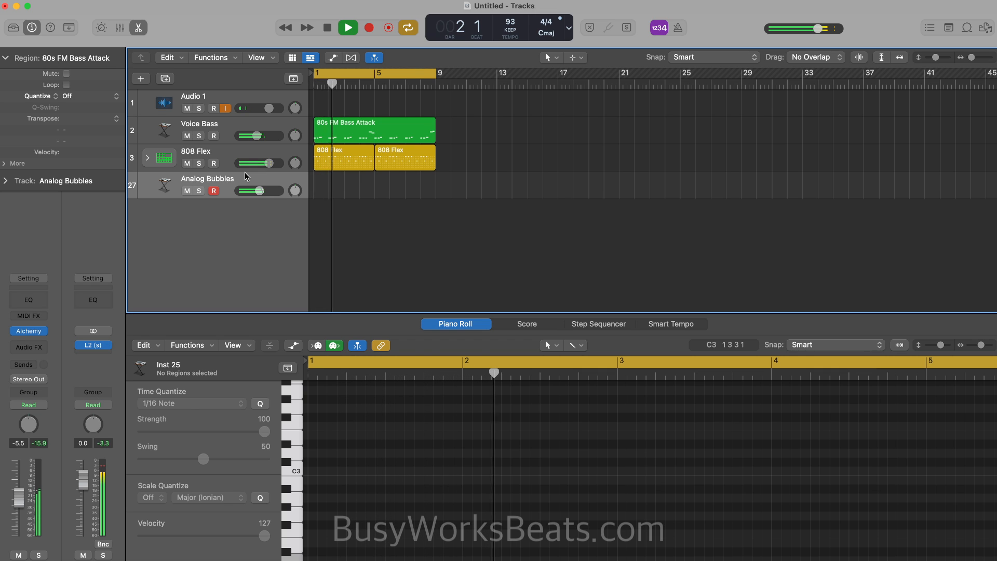
key(space)
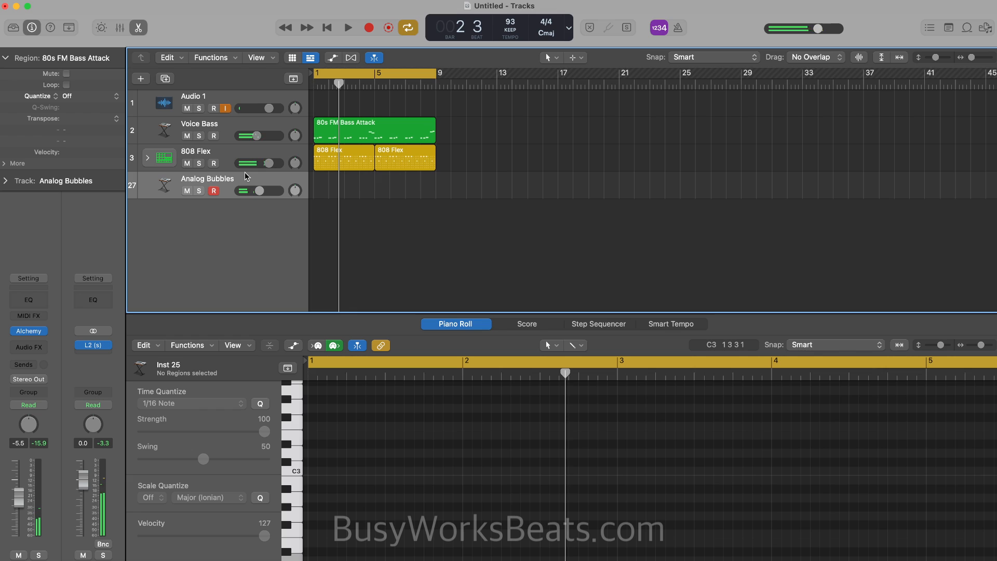
key(Return)
click(368, 27)
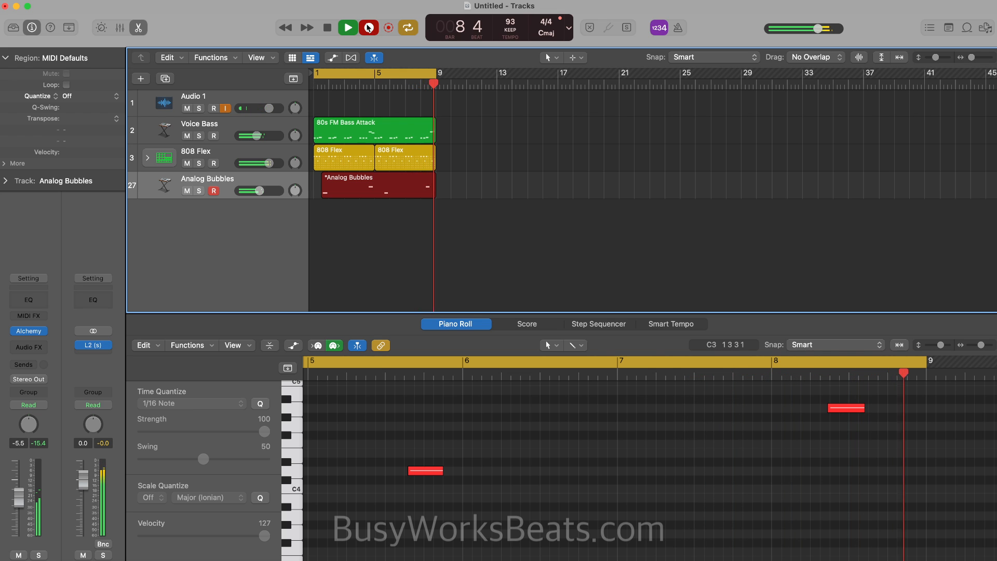
key(space)
key(Return)
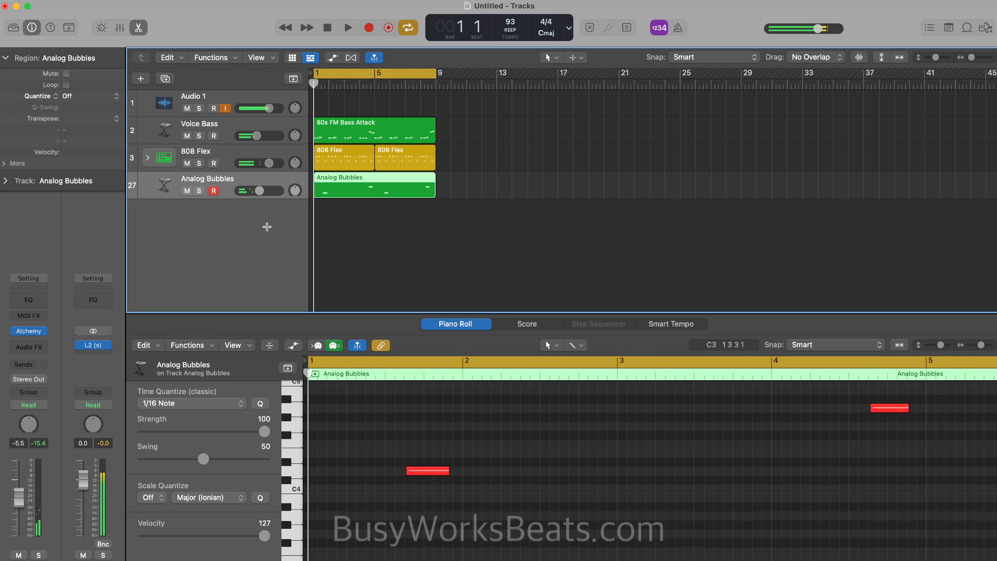
Step: Save the project as "West Coast Beat - YouTube FREE DL"
key(super+s)
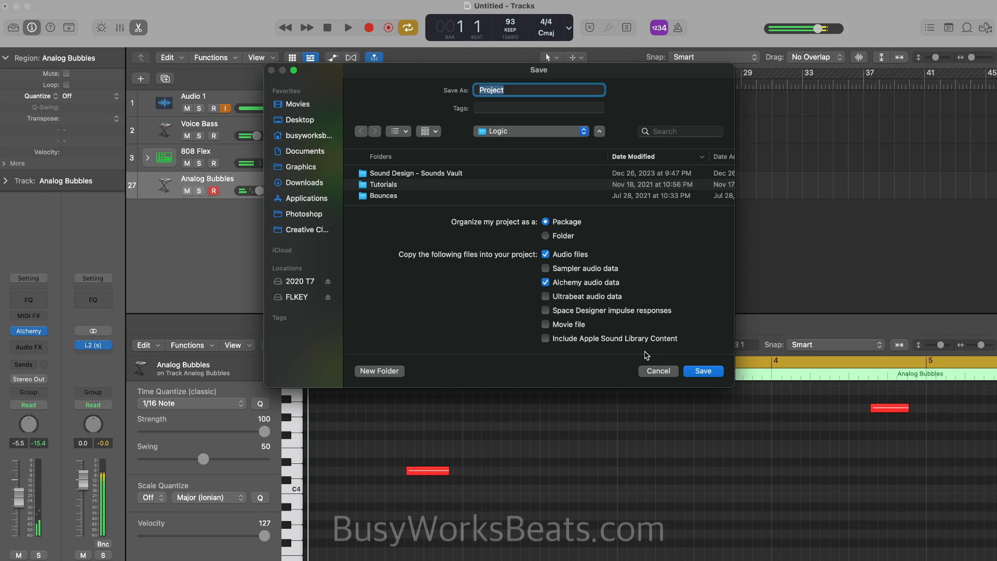
text(West Coast Beat - YouTub)
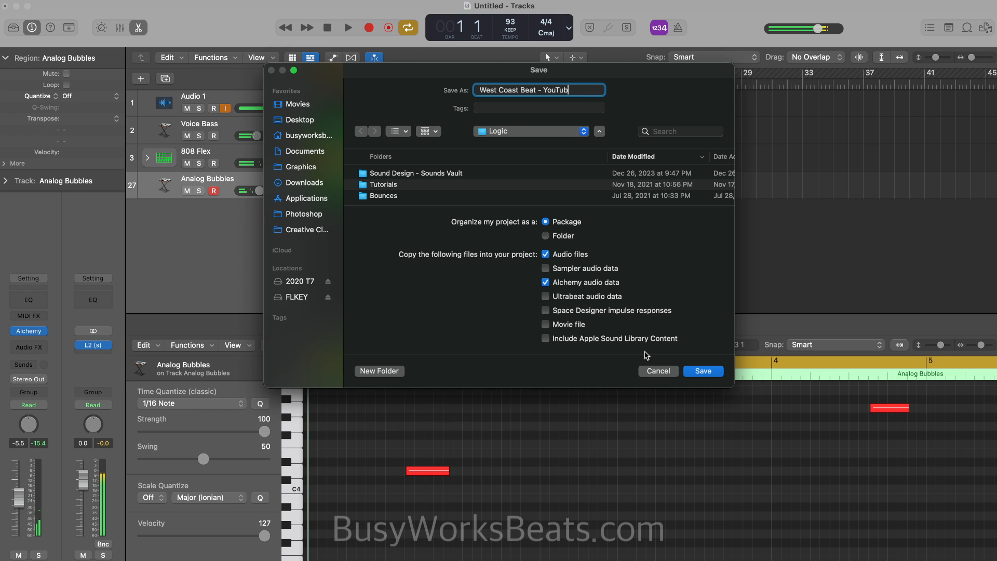
text(e FREE DL)
key(Return)
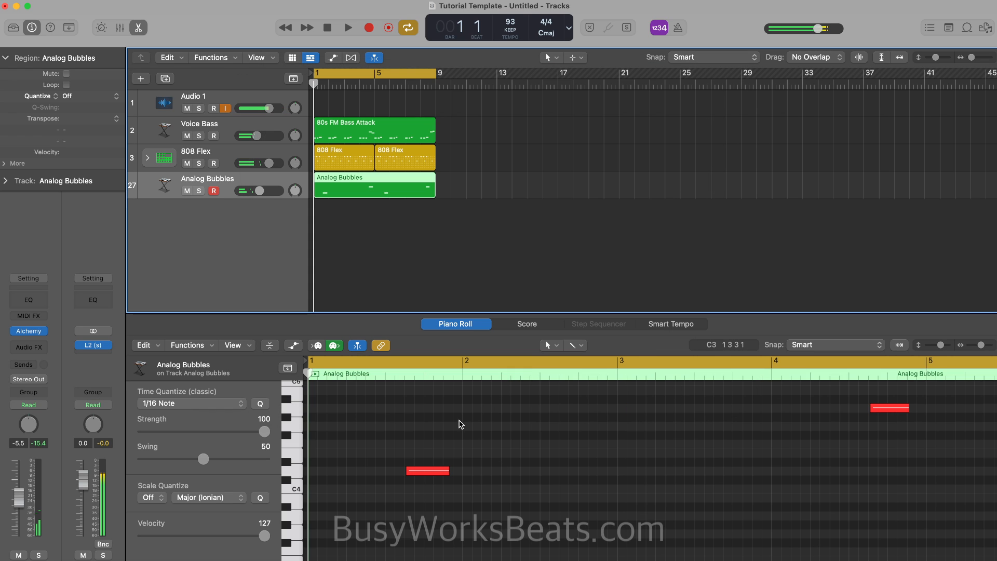
Step: Add a new software instrument track below Analog Bubbles and load Alchemy on it in stereo
right_click(250, 247)
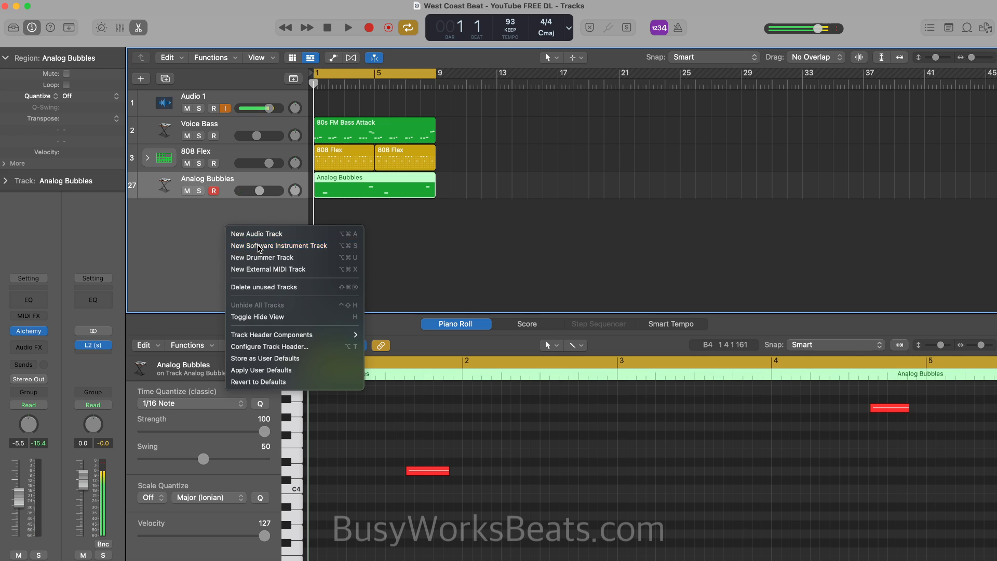
click(260, 246)
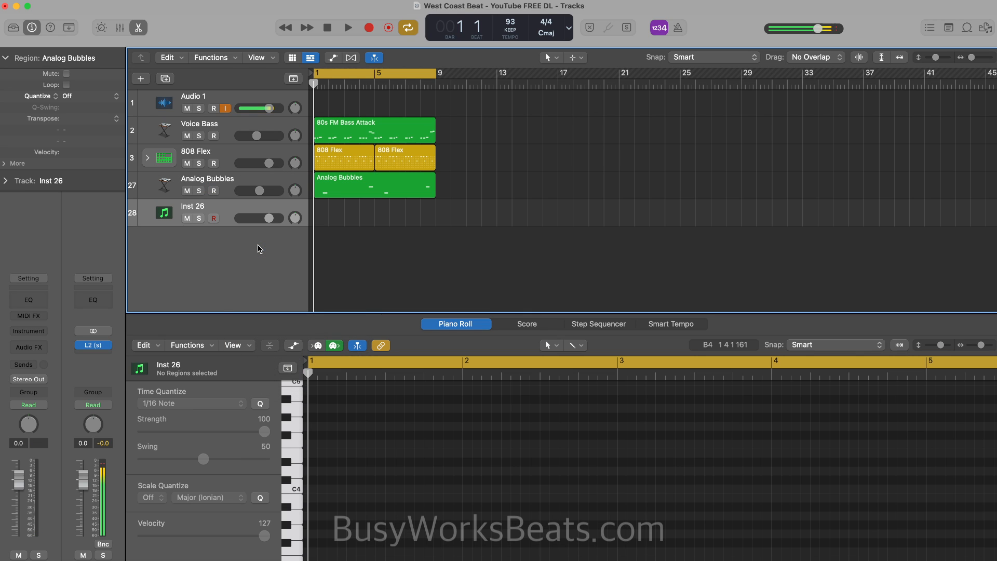
click(30, 332)
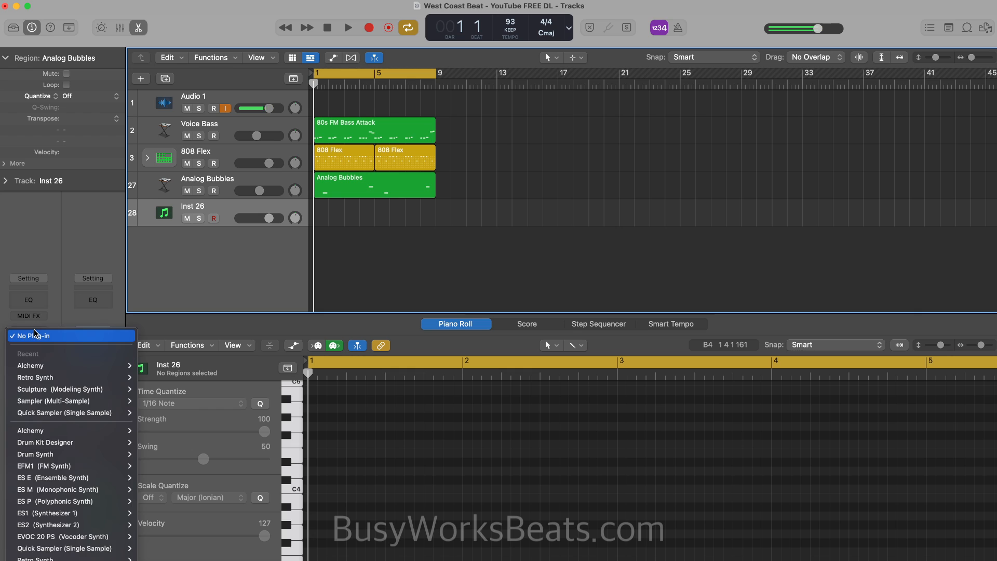
mouse_move(120, 365)
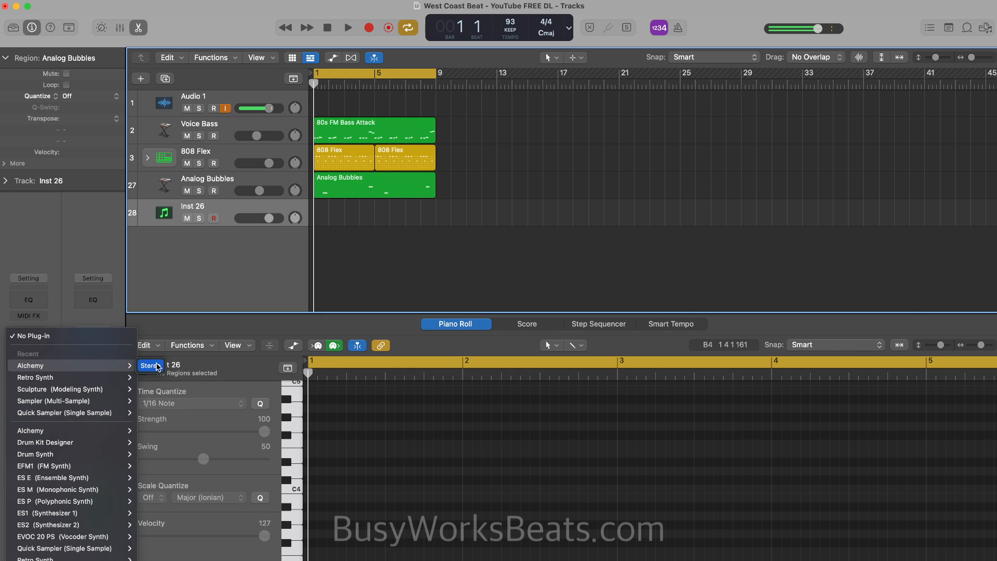
click(156, 366)
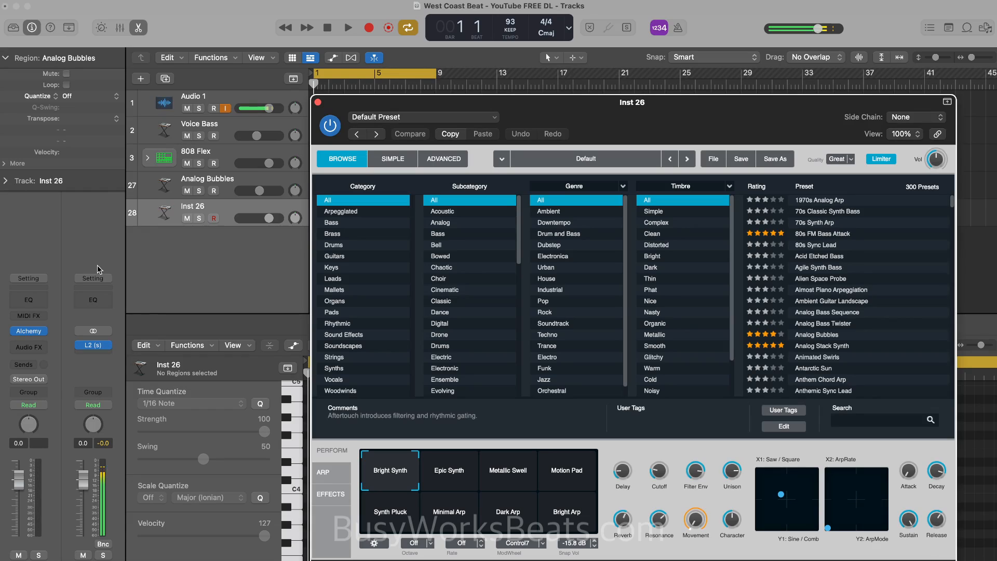
Step: Audition Alchemy's electric keys presets, load Versatile Electric Piano, close the plug-in, and play the beat briefly
click(367, 268)
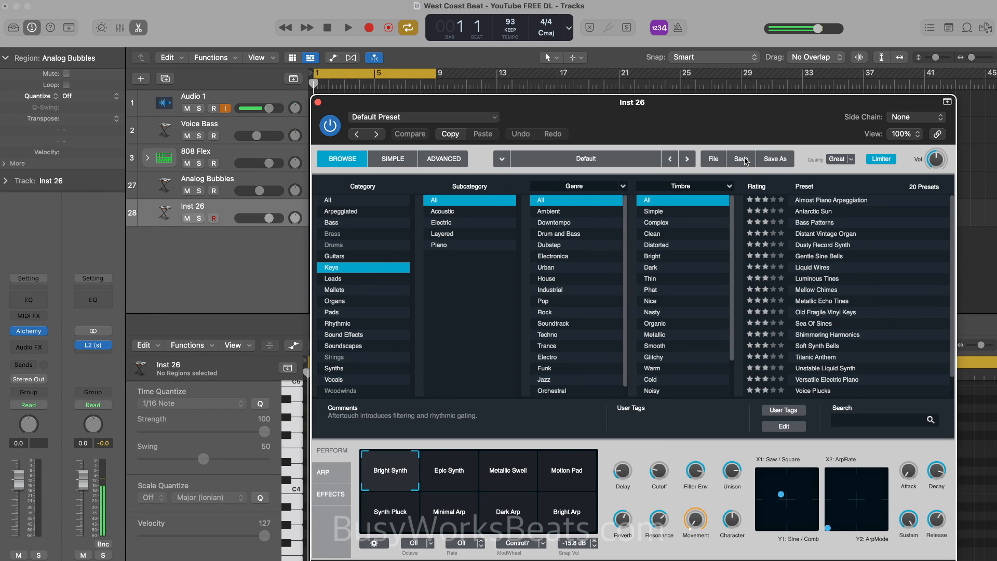
click(462, 223)
click(834, 201)
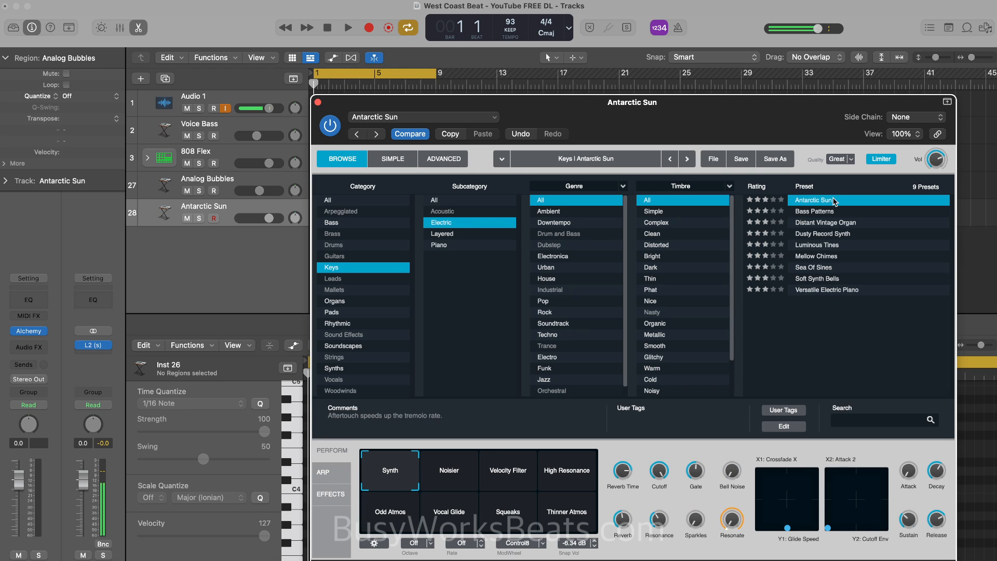
key(Down)
key(Down)
key(Down)
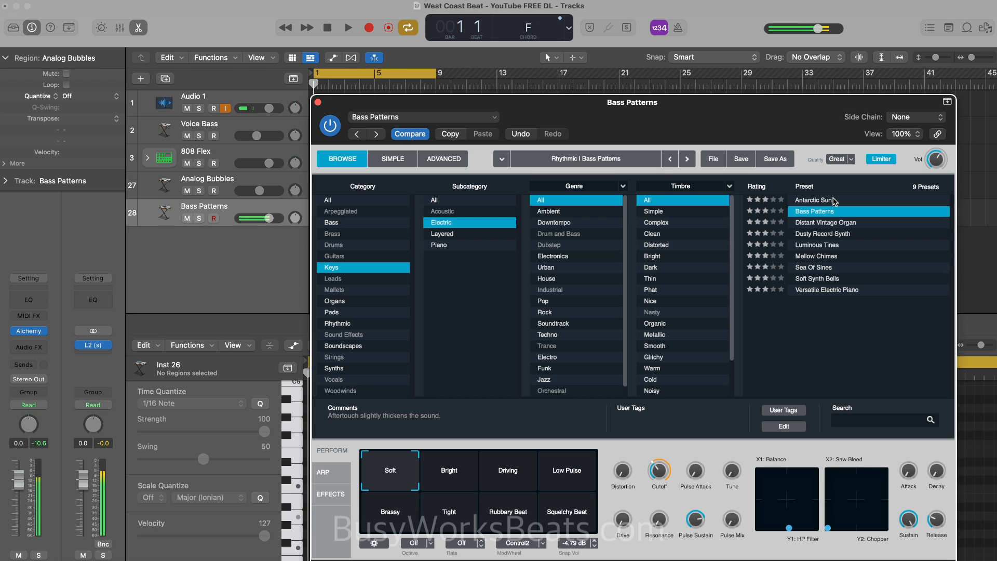
key(Down)
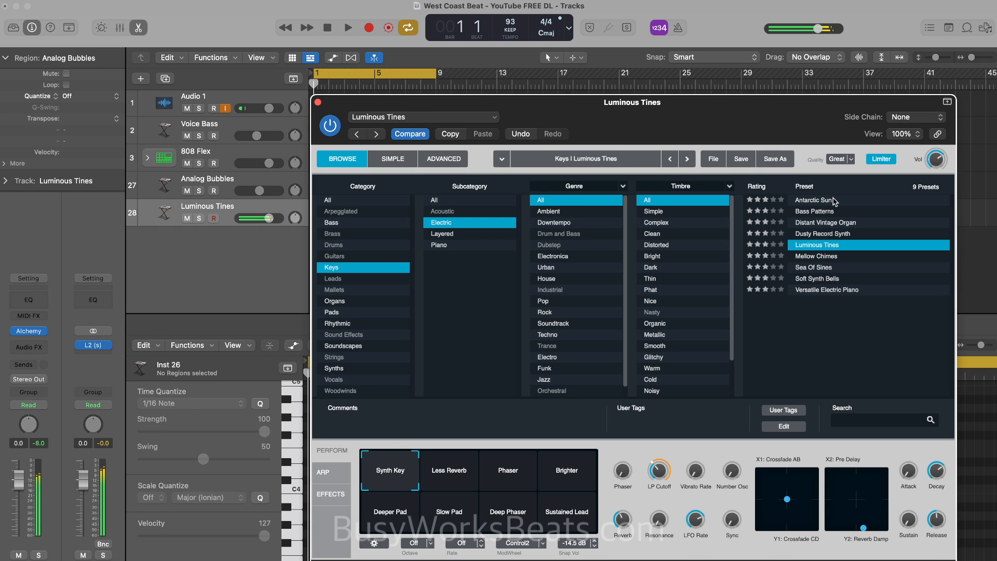
key(Up)
key(Down)
key(Down)
key(Down)
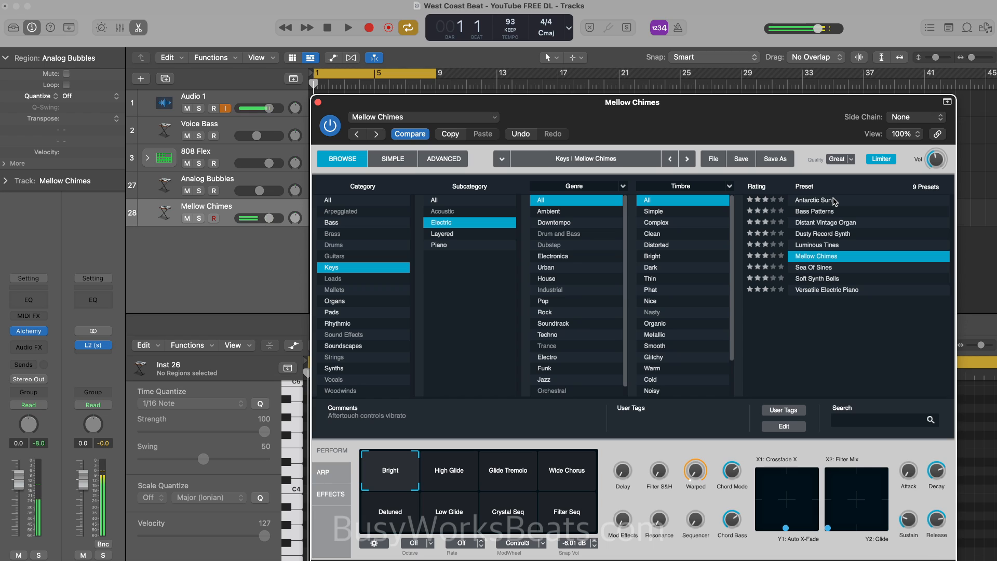
key(Down)
key(Down)
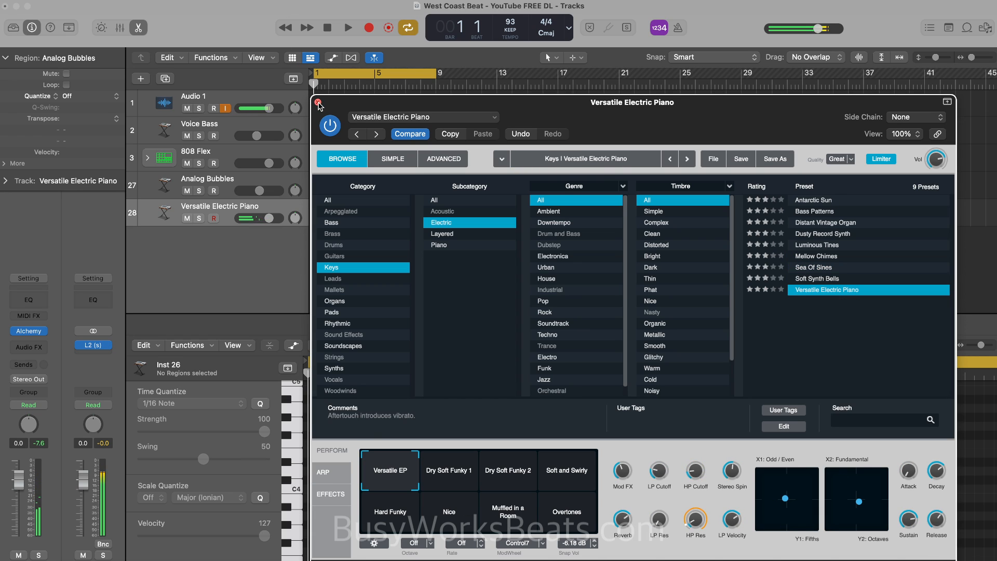
click(318, 103)
key(space)
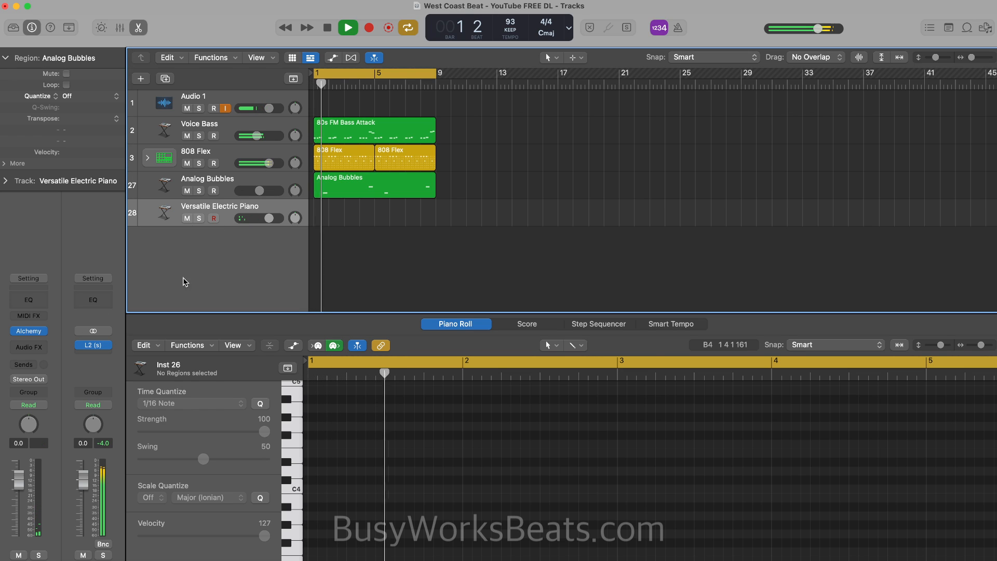
key(space)
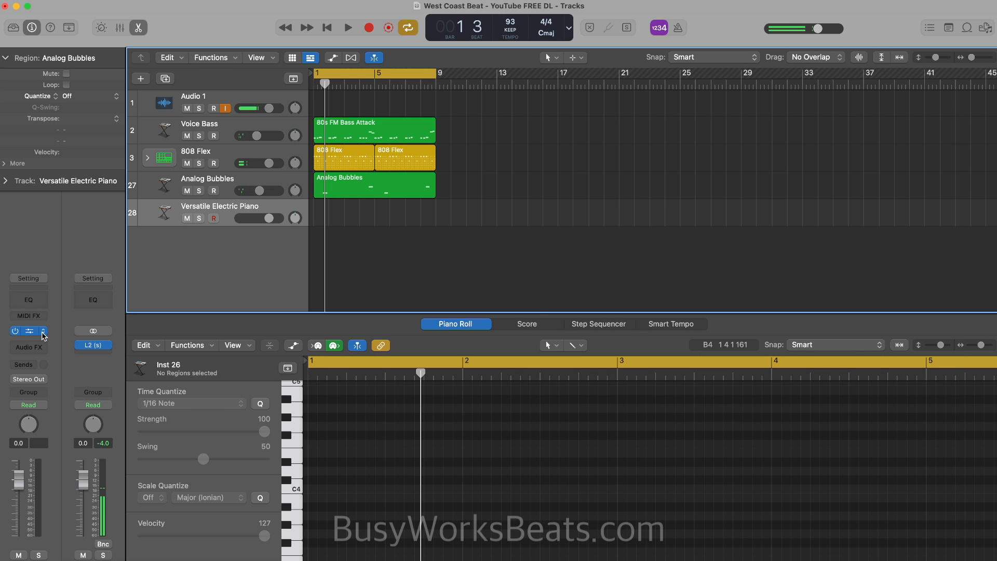
click(43, 332)
mouse_move(97, 410)
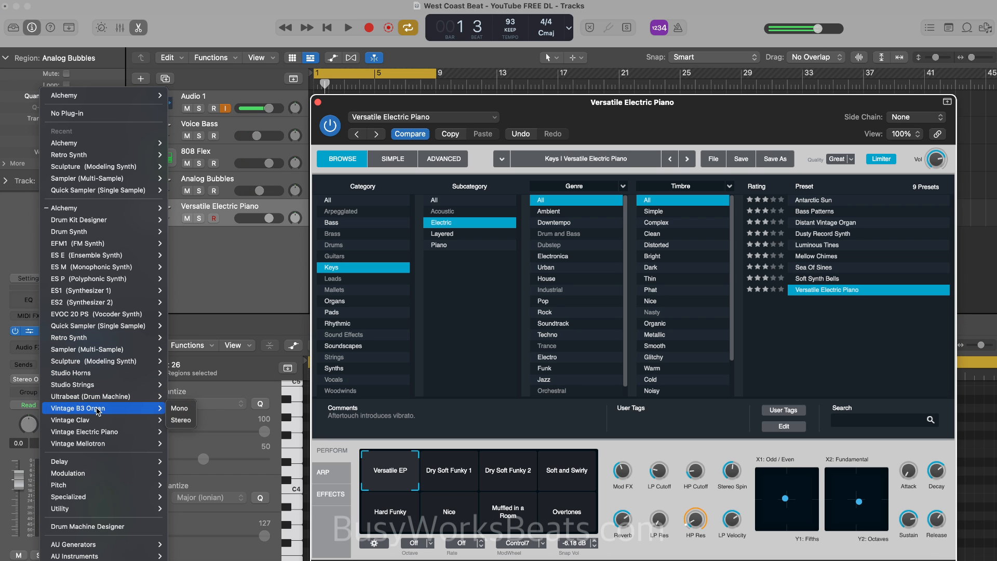
mouse_move(112, 361)
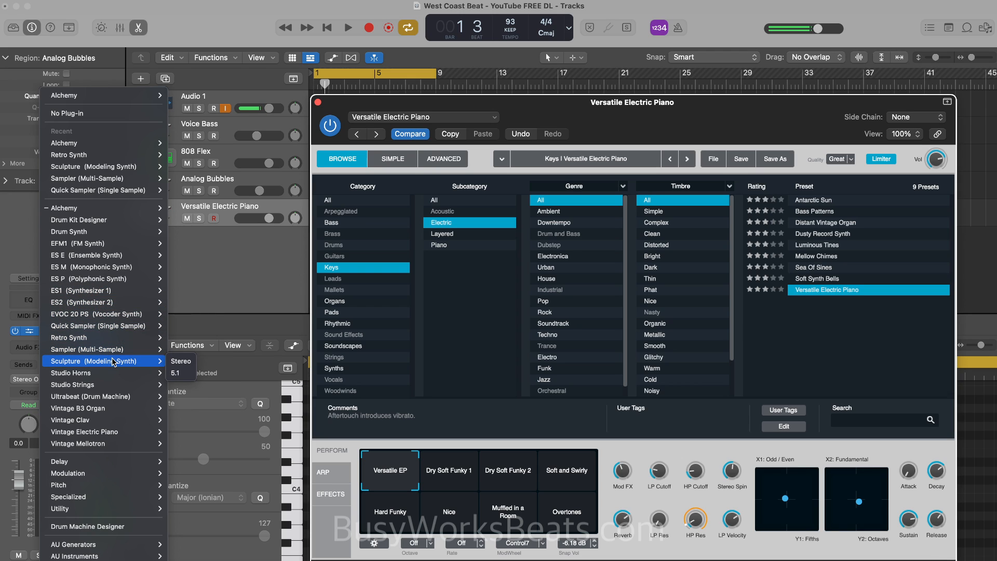
click(233, 264)
key(space)
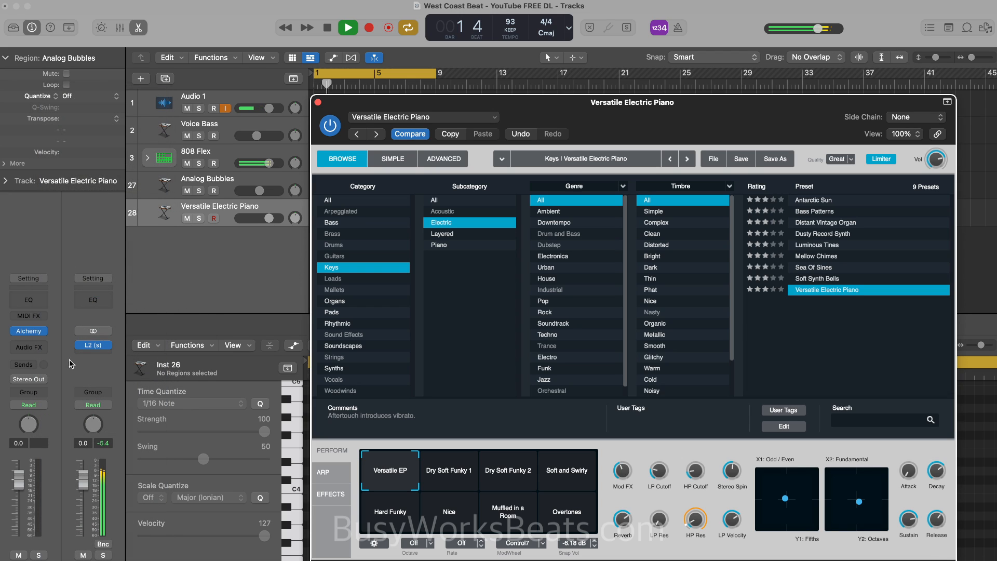
key(space)
Step: Replace Alchemy on the new track with Vintage Electric Piano, try it with the beat, and close its window
click(44, 333)
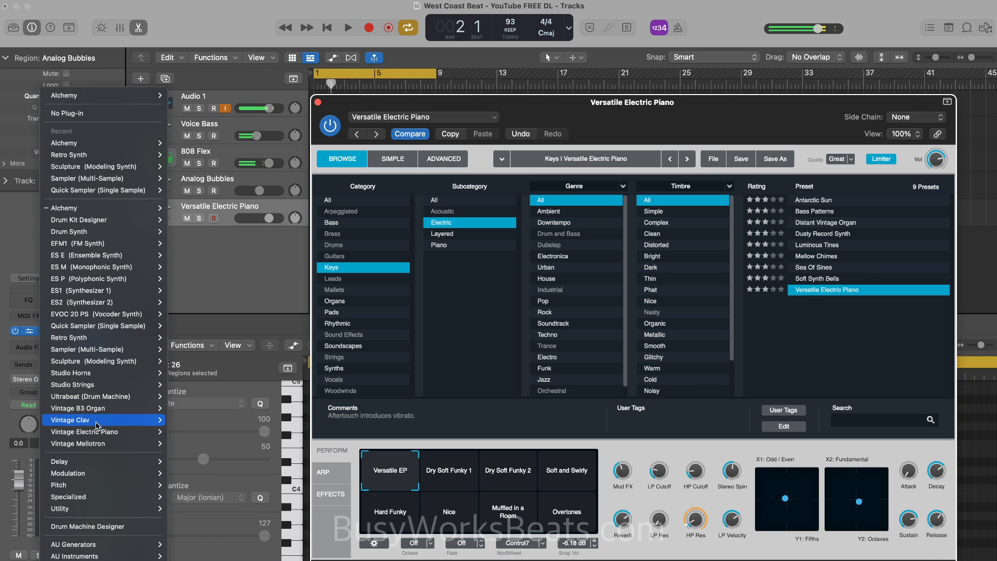
mouse_move(99, 432)
click(181, 432)
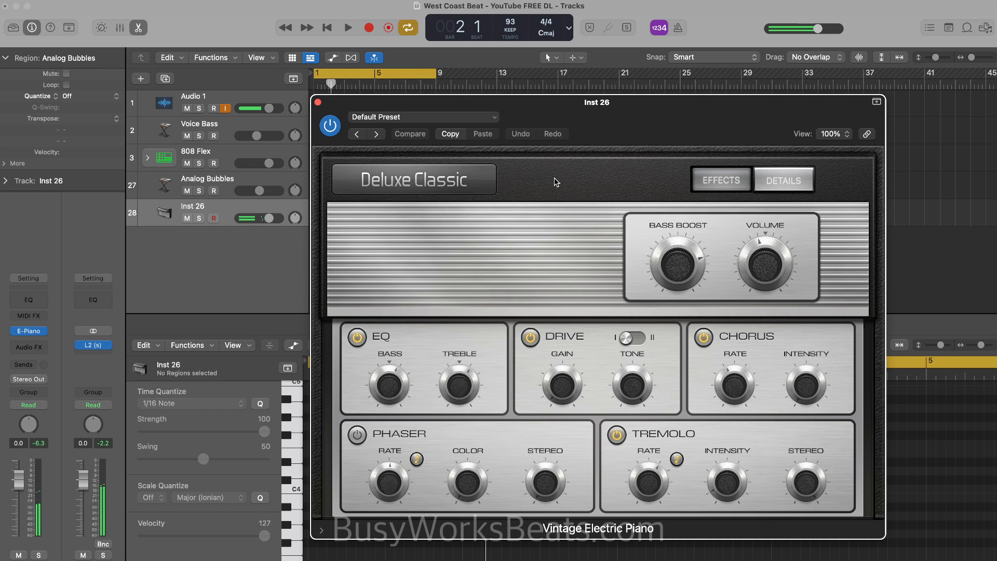
key(space)
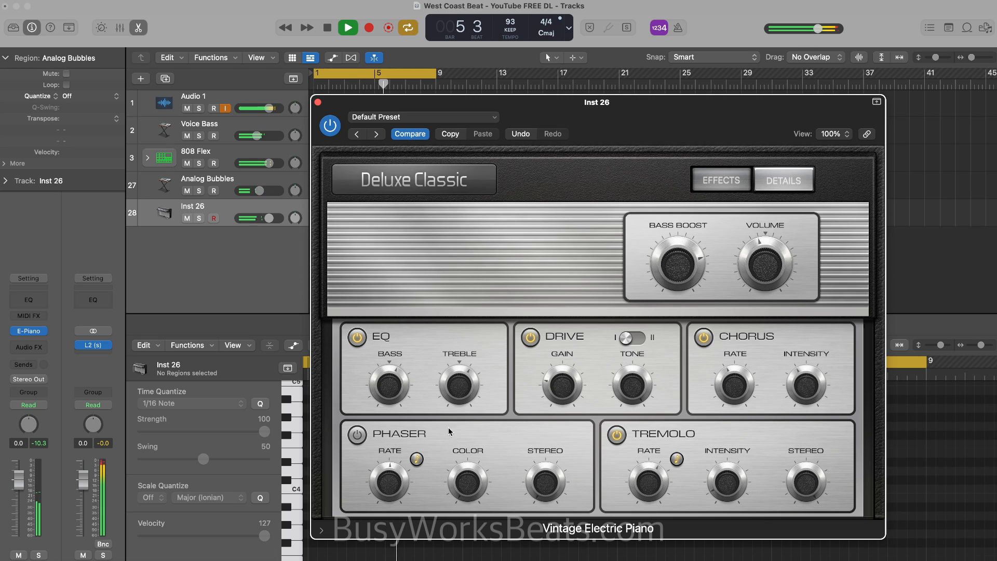
click(318, 102)
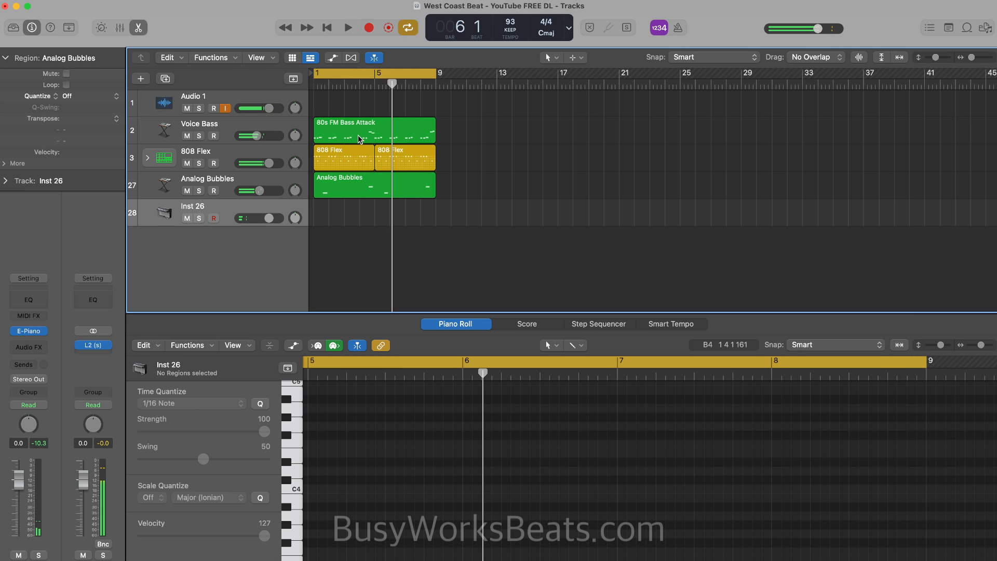
Step: Record an electric piano part over bars 1 to 8 from the project start, stopping at the end of the loop
key(space)
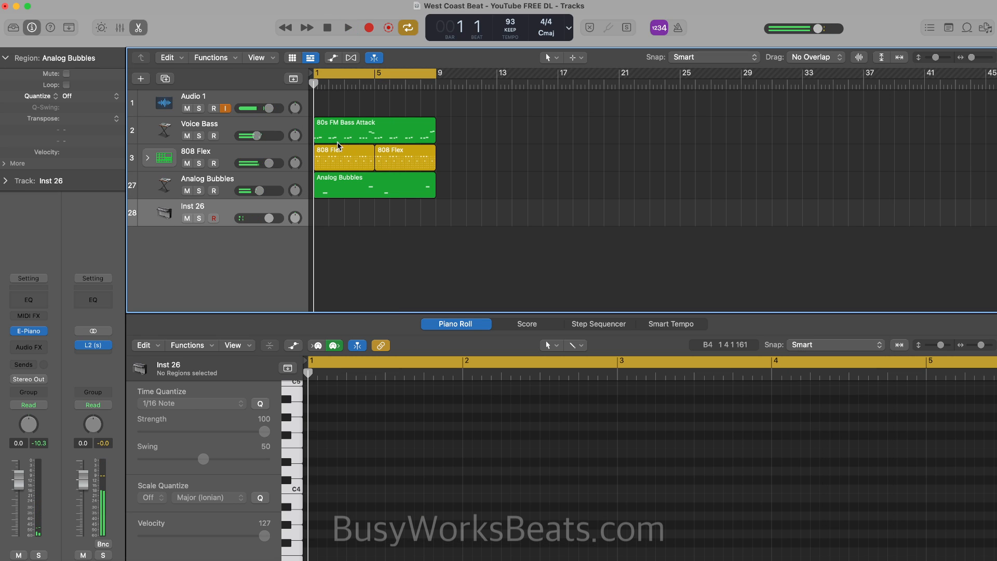
click(370, 29)
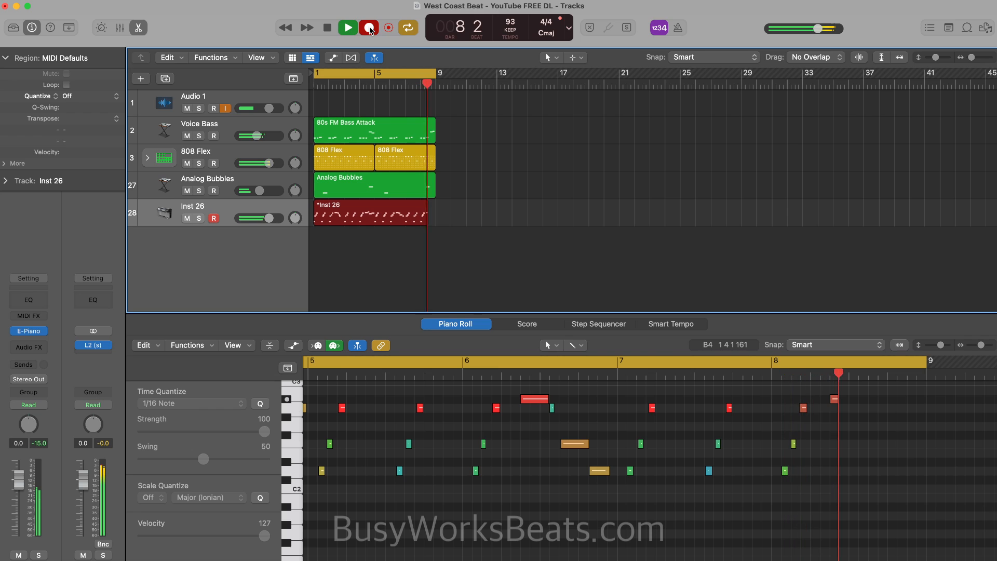
key(space)
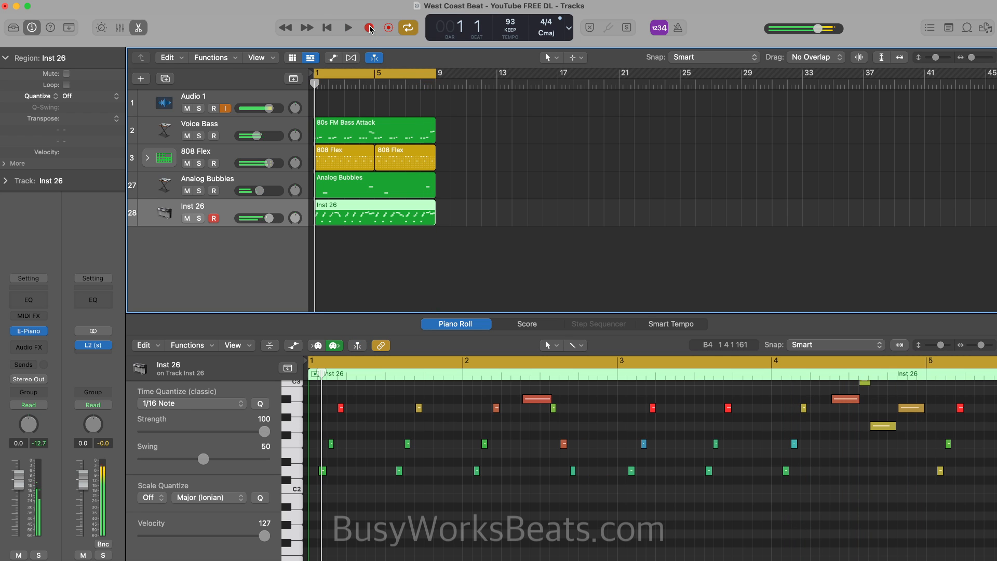
key(space)
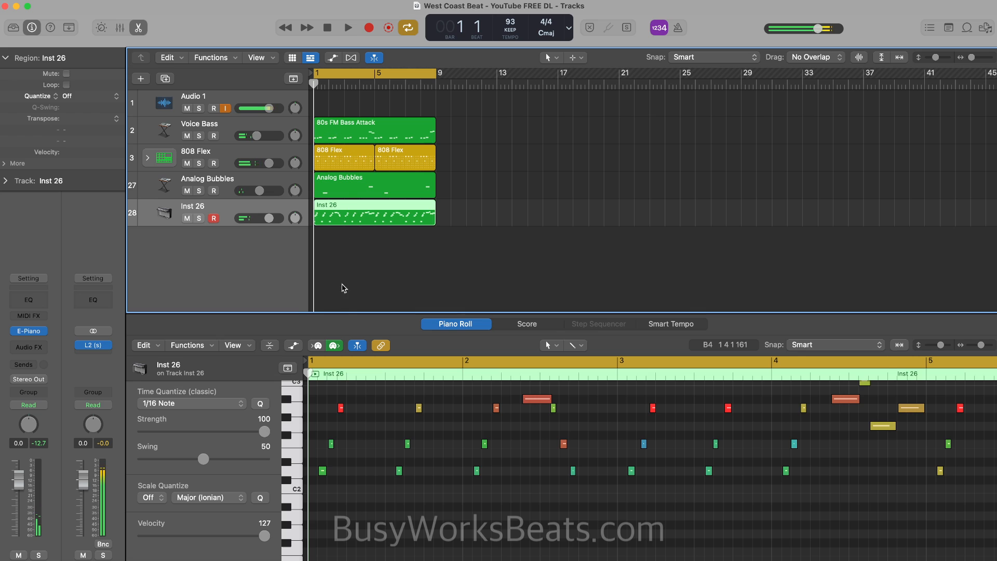
Step: Quantize all electric piano notes to 1/16 note, undo the full-strength quantize, and reduce the quantize strength to 54
key(space)
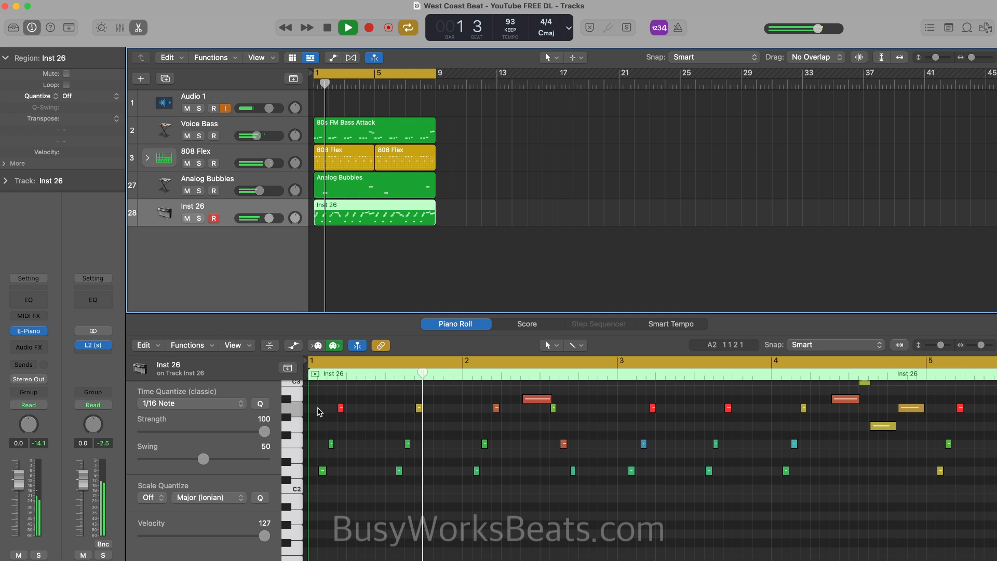
key(super+a)
click(261, 404)
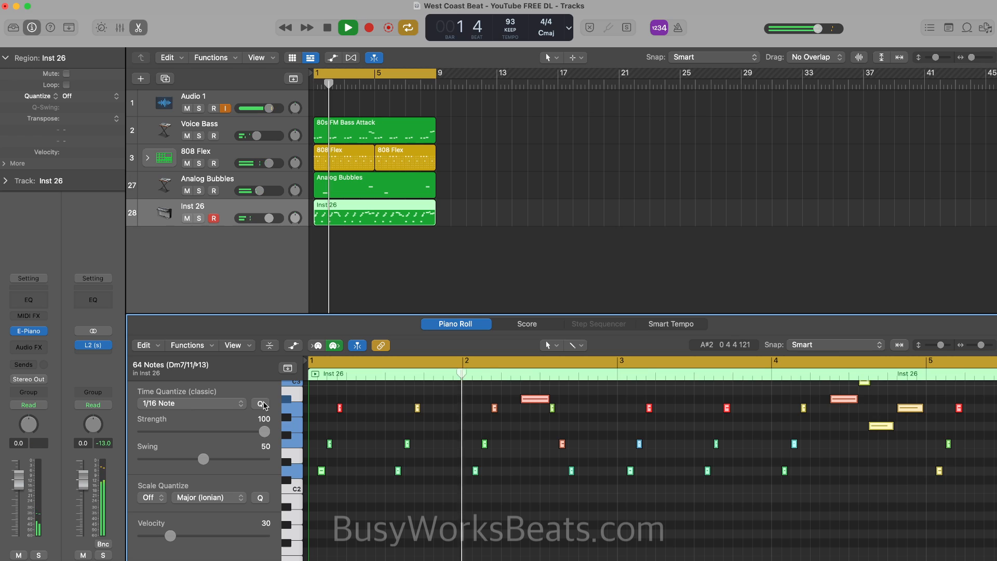
key(space)
key(super+z)
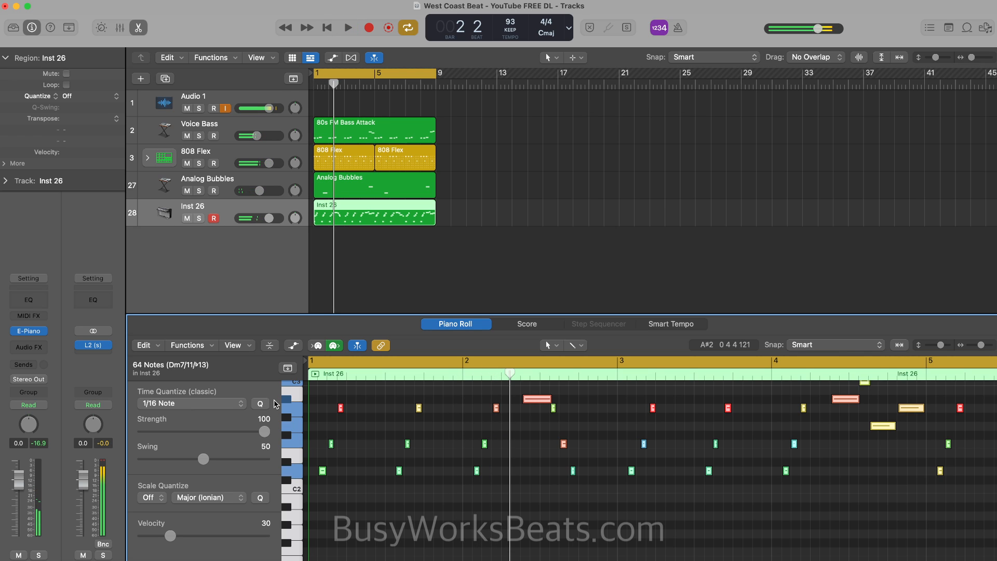
drag(244, 432, 206, 428)
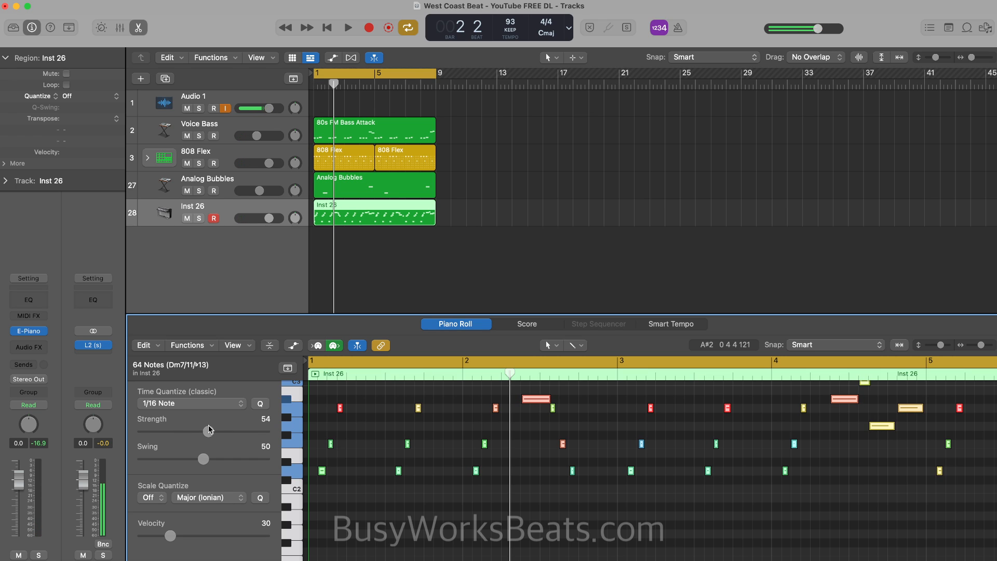
Step: Play the beat briefly and create a new track with duplicate settings from the Inst 26 electric piano track
key(space)
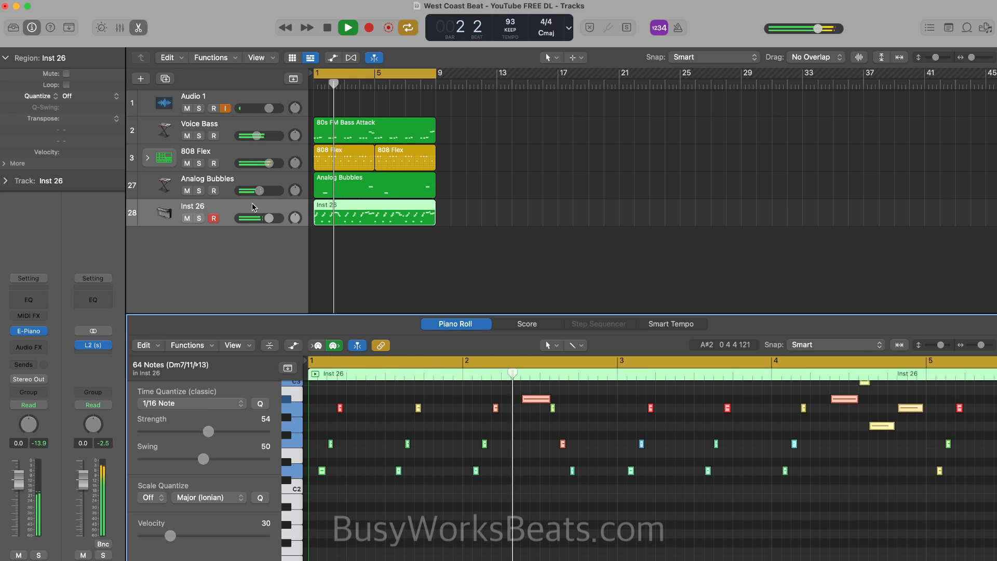
click(371, 246)
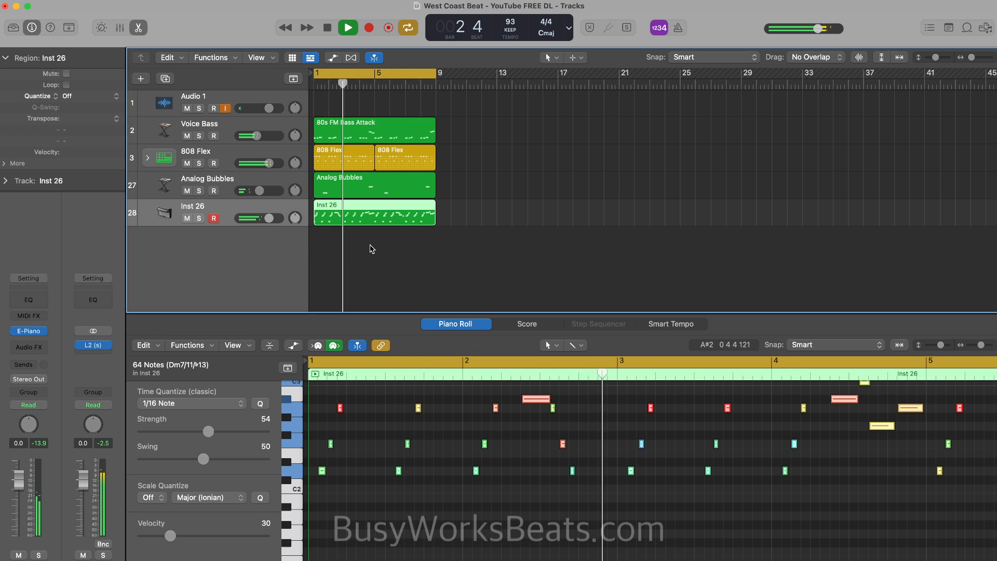
key(space)
right_click(217, 244)
click(166, 216)
right_click(173, 225)
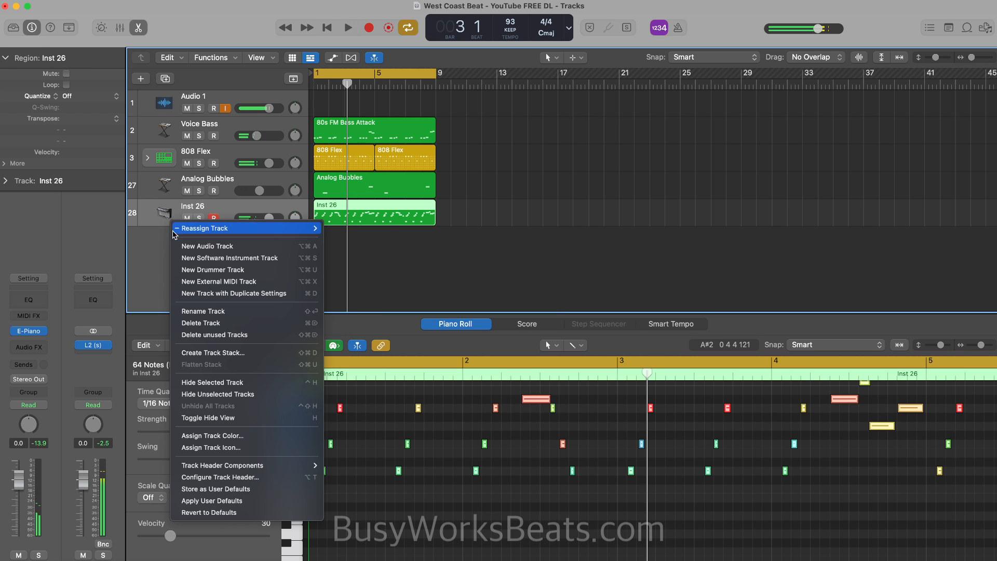
click(218, 293)
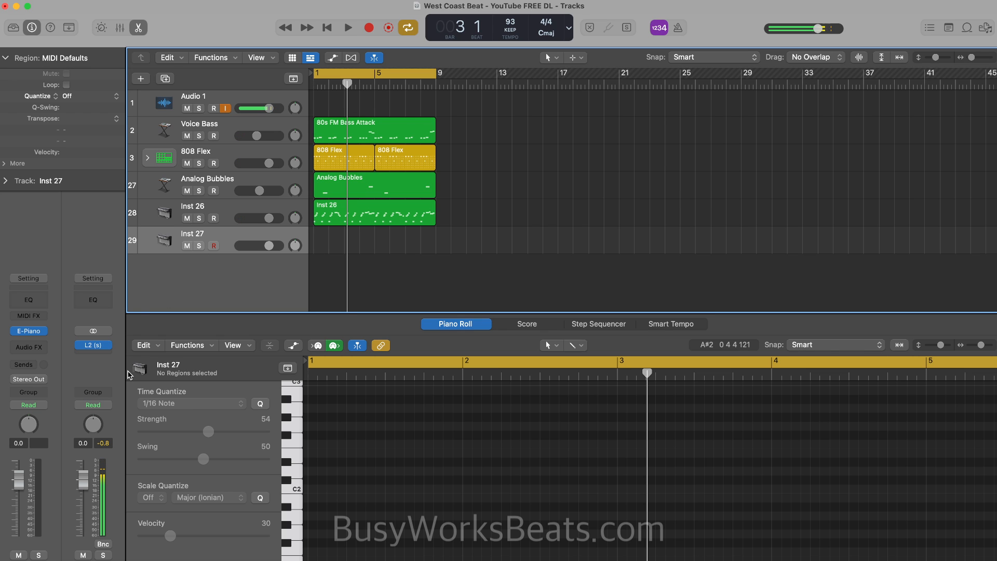
Step: Turn off Drive and turn on Phaser in the new track's electric piano, trying it with the beat, and close its window
key(space)
click(29, 330)
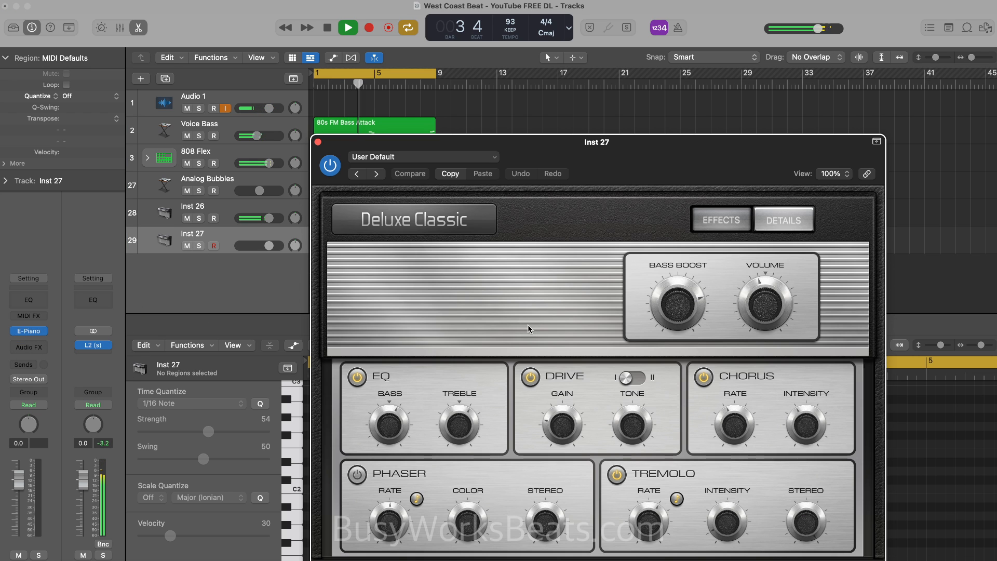
click(531, 378)
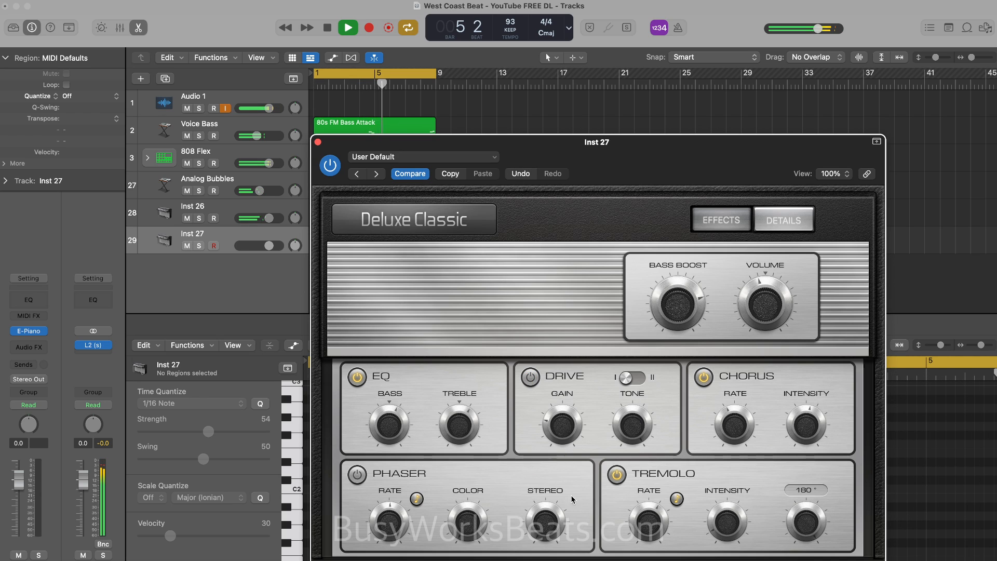
mouse_move(720, 514)
mouse_move(381, 511)
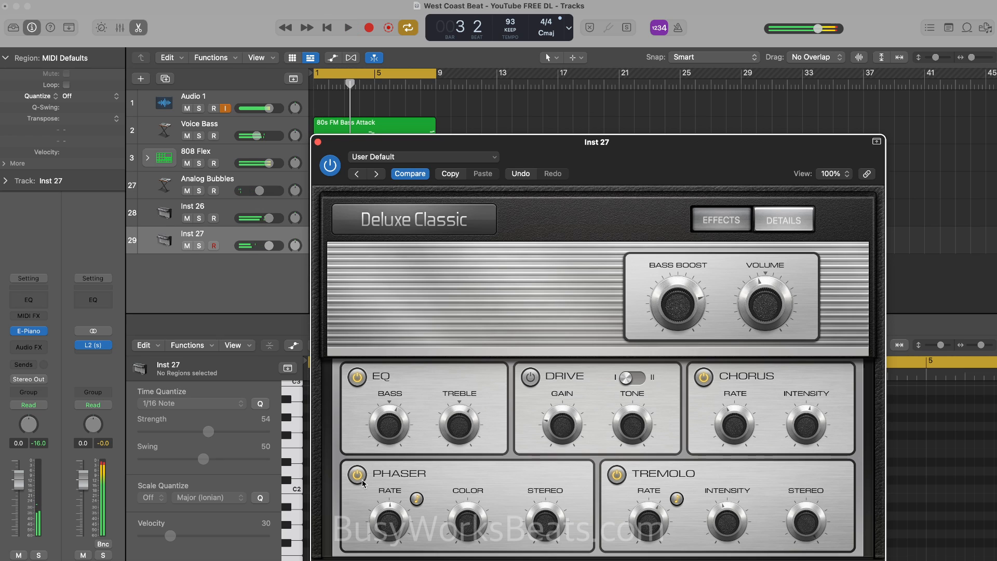
click(317, 142)
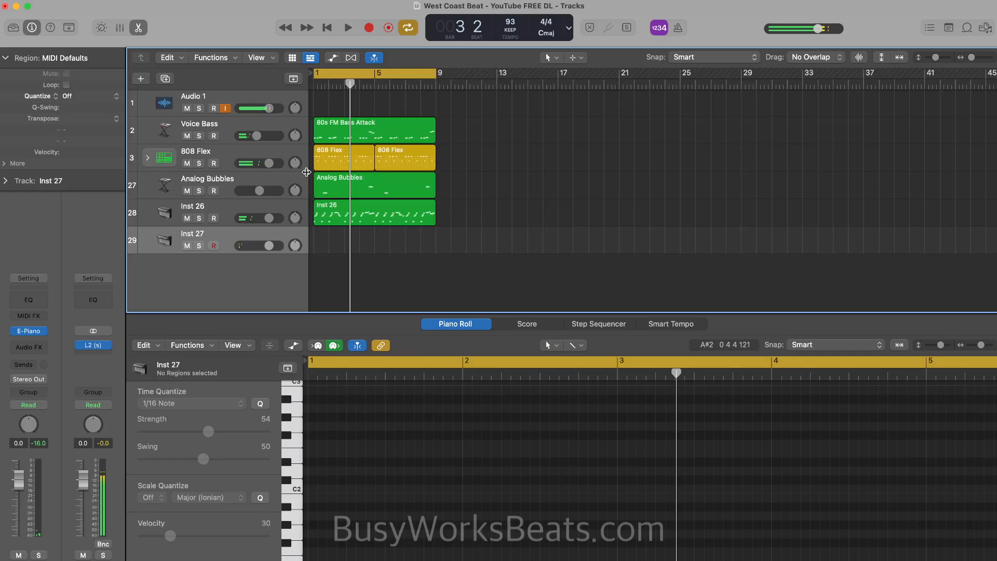
Step: Record electric piano chords on Inst 27 over bars 1 to 4 from the project start, and return to the beginning
key(Return)
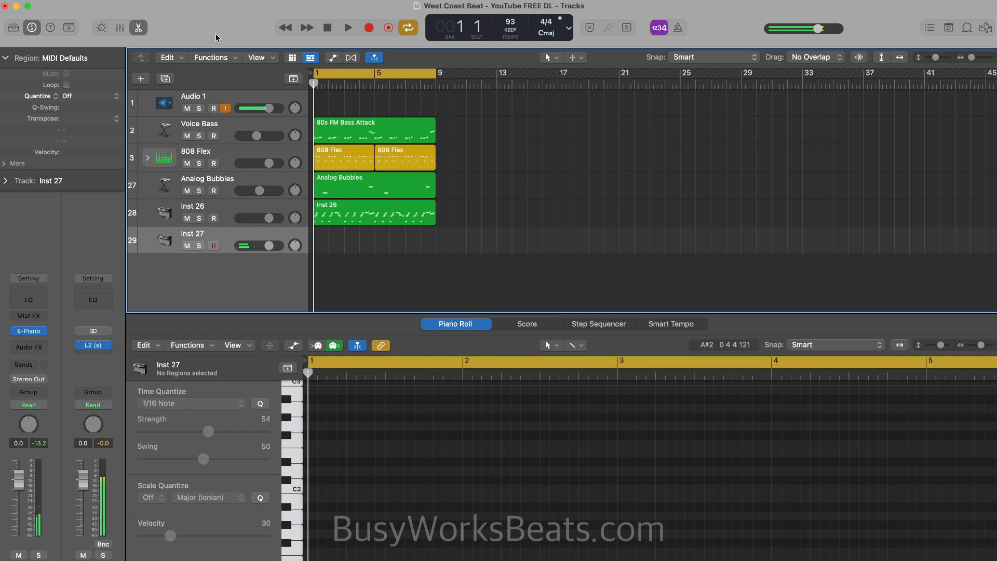
click(365, 30)
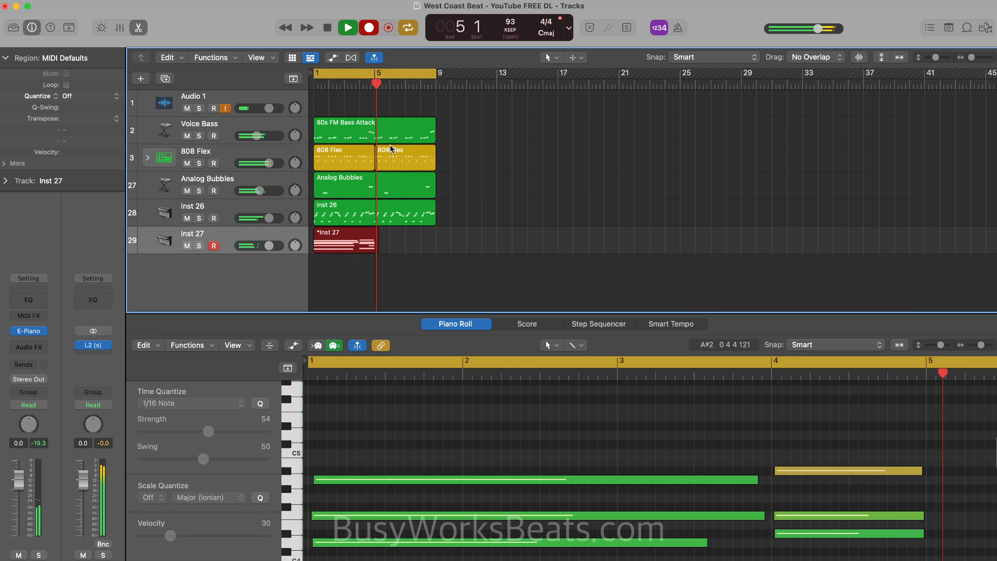
key(space)
key(Return)
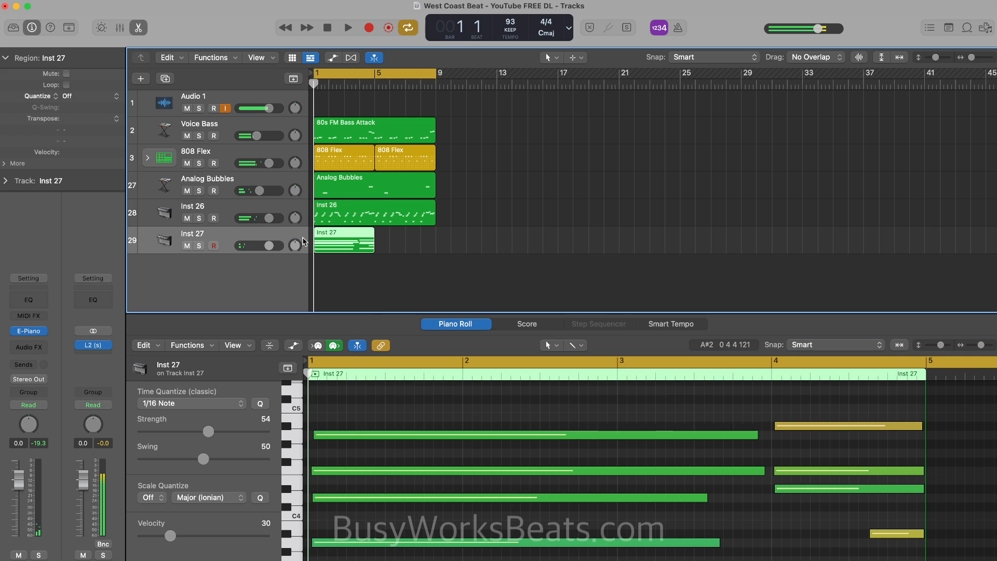
Step: Solo Inst 27 and play it back, raise its volume to 1.1 dB, and turn solo off
click(198, 246)
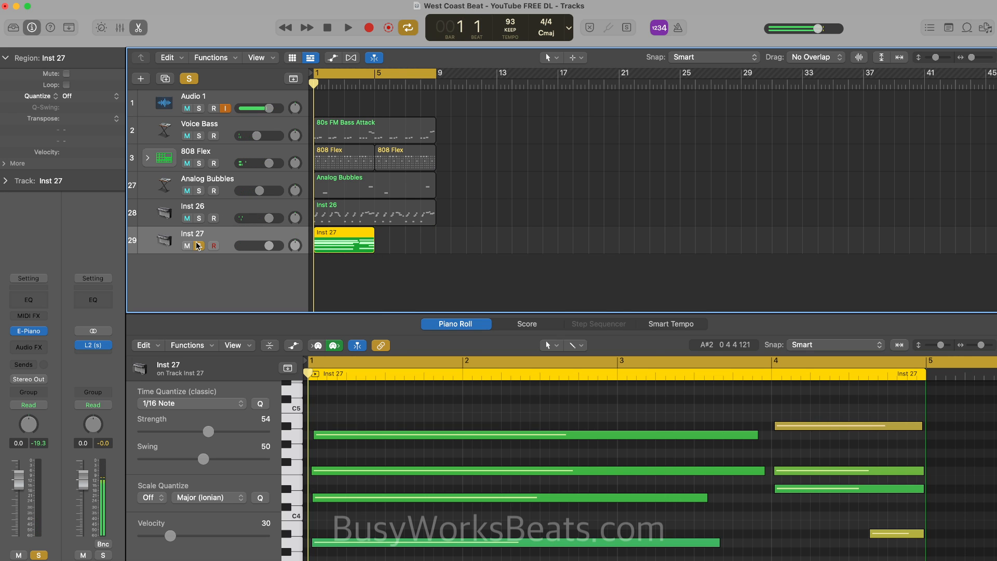
key(space)
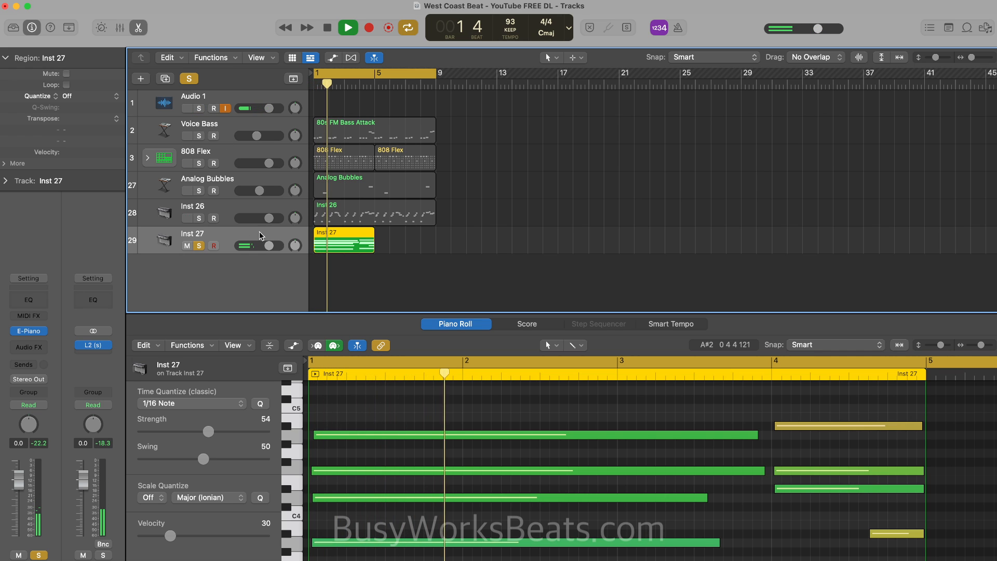
drag(269, 245, 272, 245)
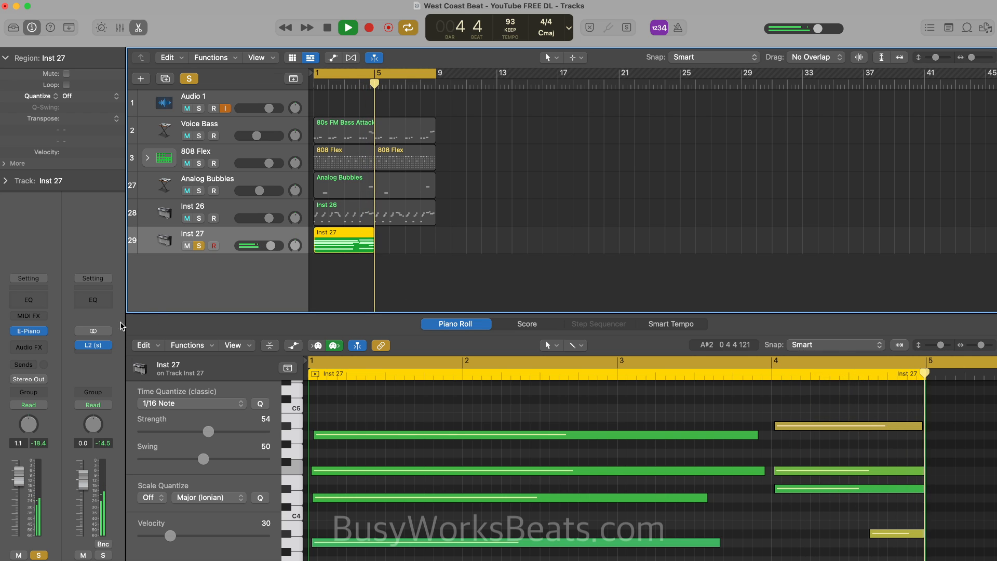
key(space)
click(199, 245)
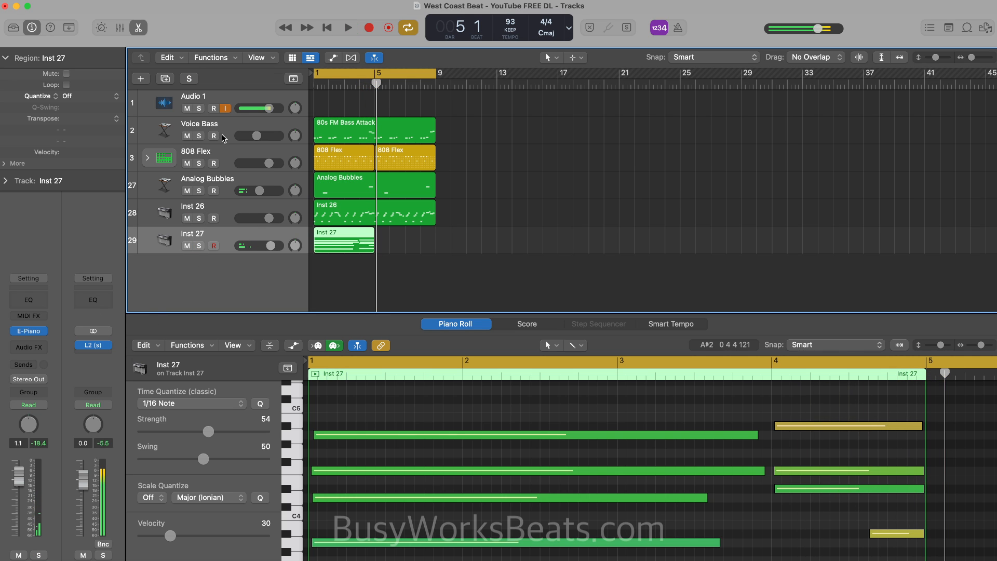
Step: Repeat the four-bar Inst 27 chord region once so that it also covers bars 5 to 8 while the beat plays
key(space)
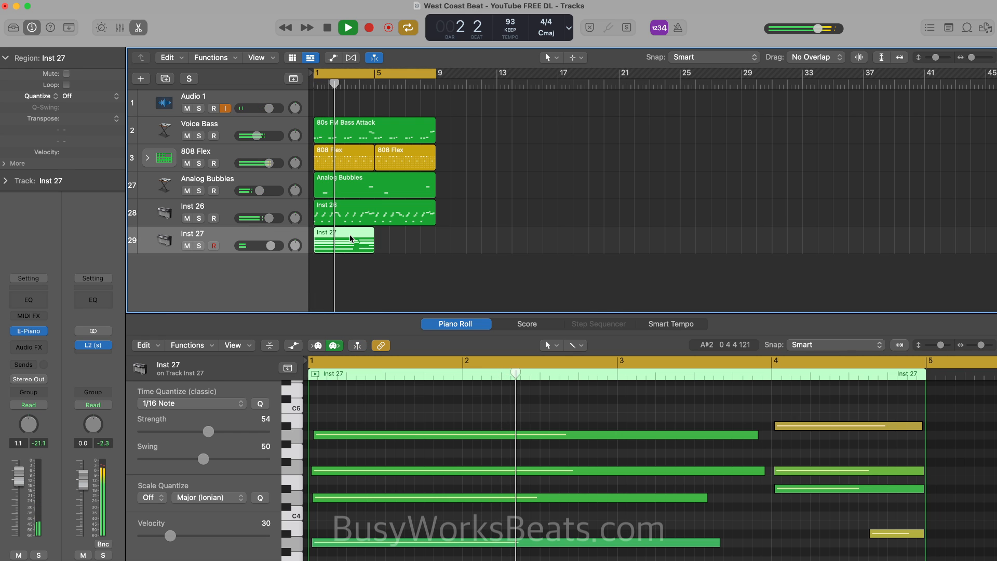
key(super+r)
key(super+Right)
key(super+Right)
key(super+Right)
key(super+Right)
key(super+Right)
key(super+Right)
key(super+Right)
key(super+Right)
key(super+Right)
key(super+Right)
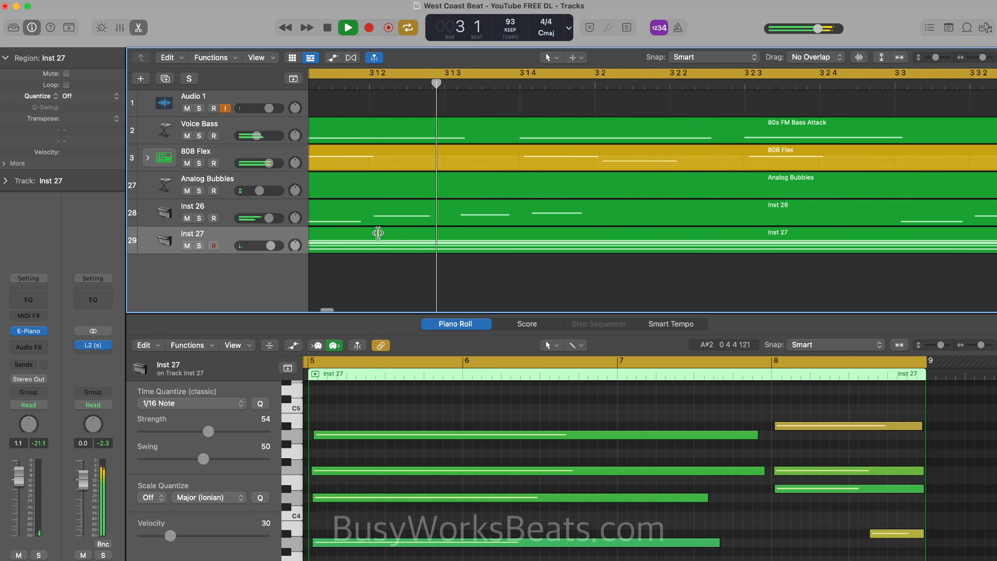
key(super+Left)
key(super+Left)
key(super+Left)
key(super+Left)
key(super+Left)
key(super+Left)
key(super+Left)
key(super+Left)
key(super+Left)
key(super+Left)
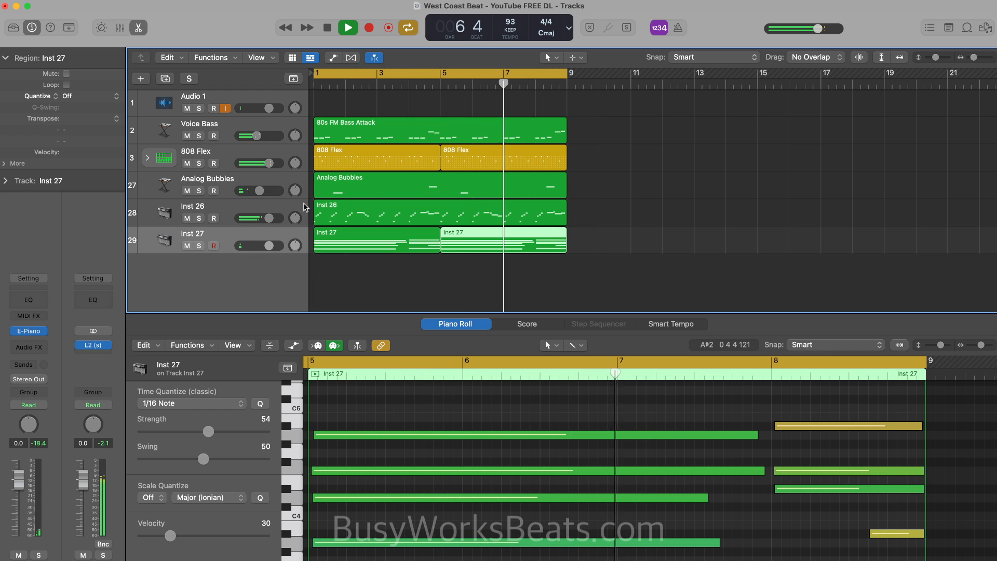
Step: Shift all notes of the Inst 26 region slightly later in time while the beat plays, stop playback, and deselect the notes
click(337, 203)
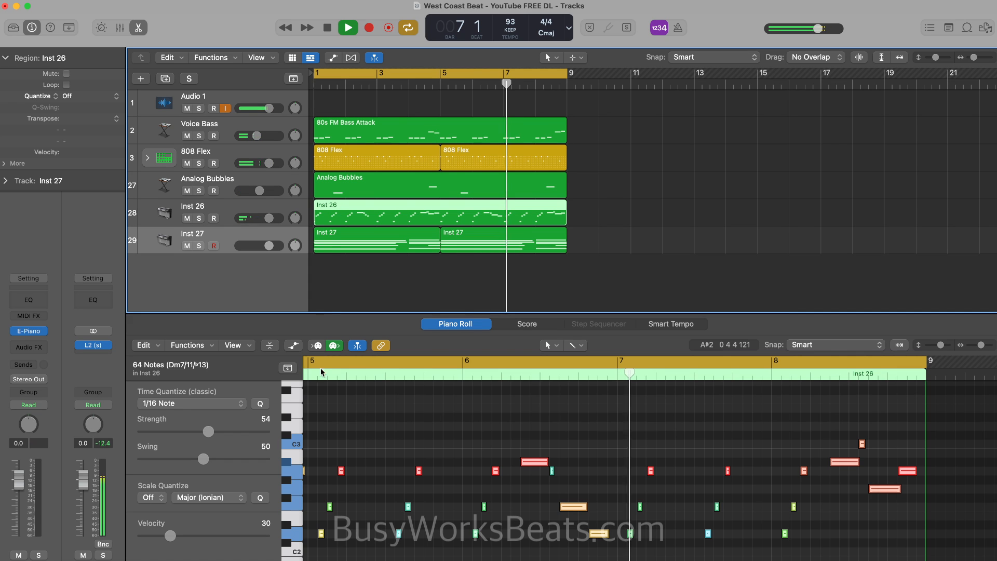
scroll(368, 417, left, 5)
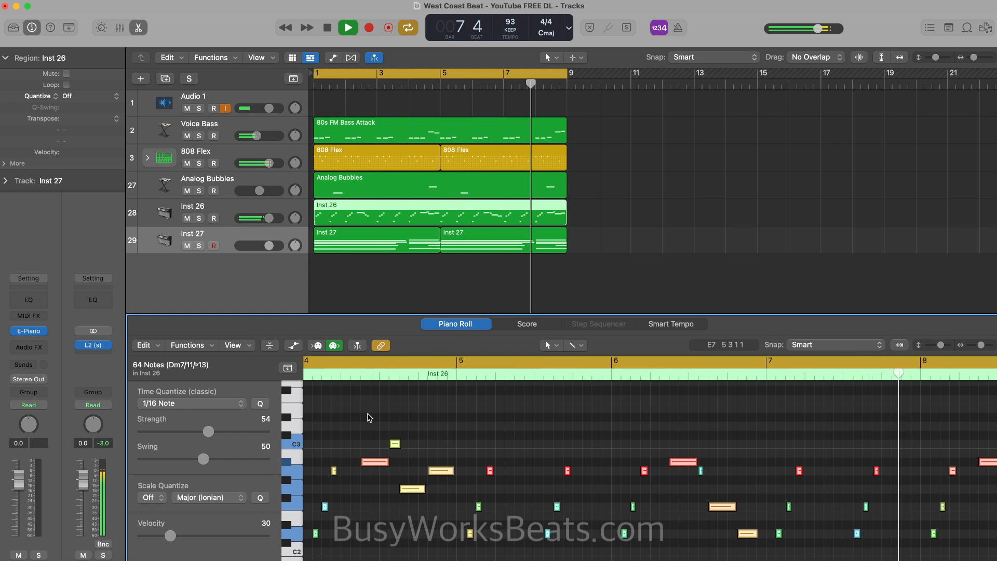
scroll(369, 417, left, 10)
scroll(377, 452, up, 10)
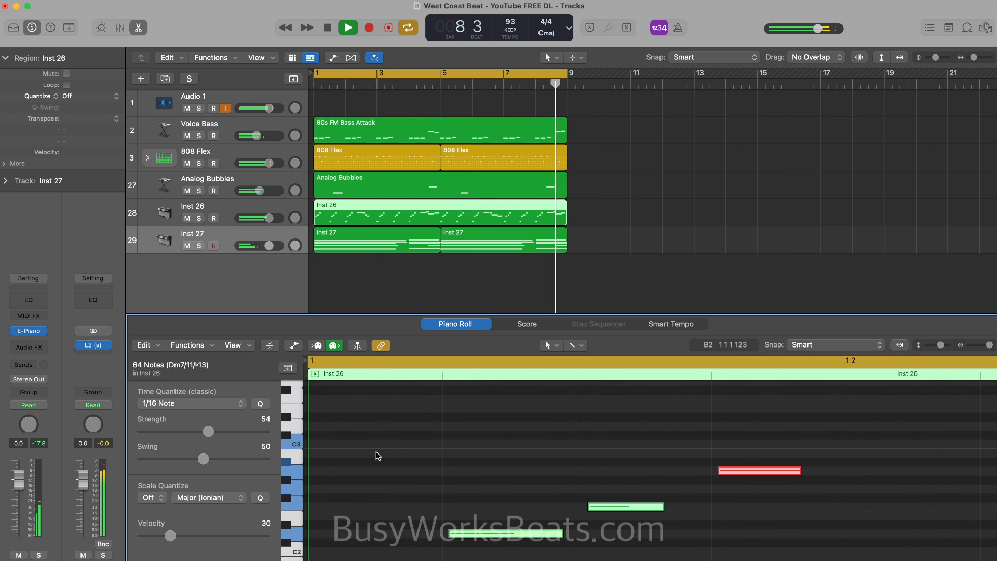
scroll(378, 455, down, 5)
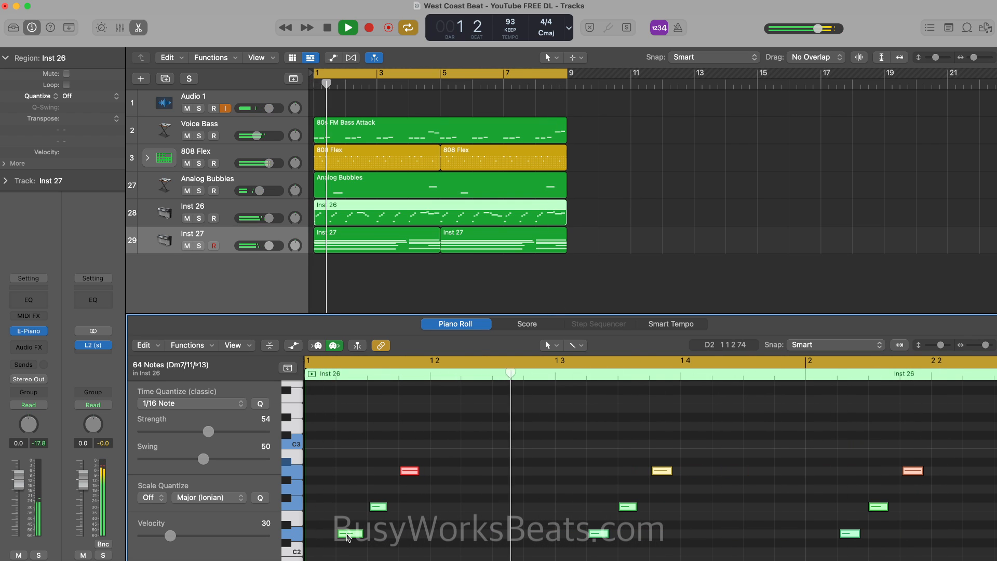
drag(347, 537, 355, 537)
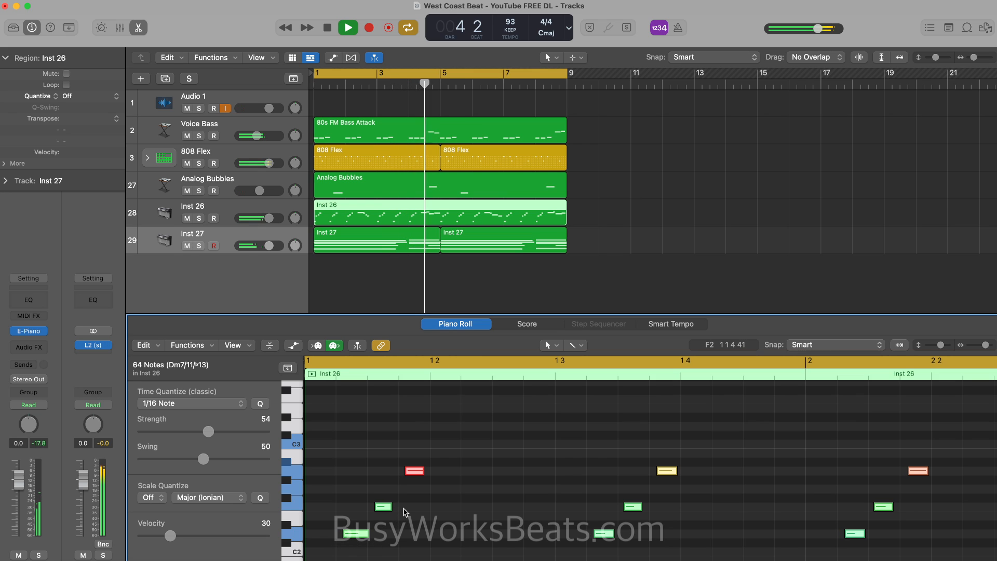
click(278, 292)
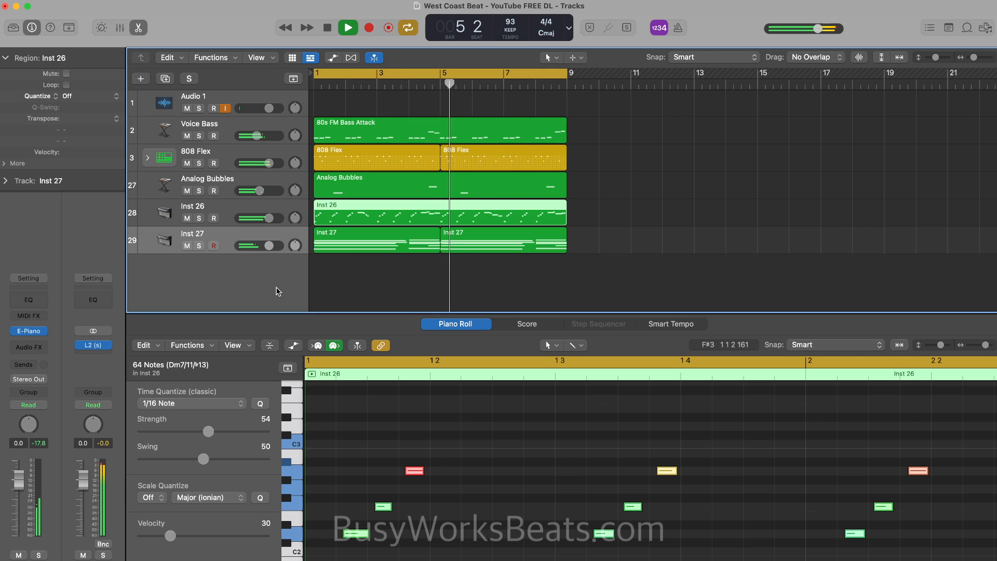
key(space)
scroll(381, 418, down, 5)
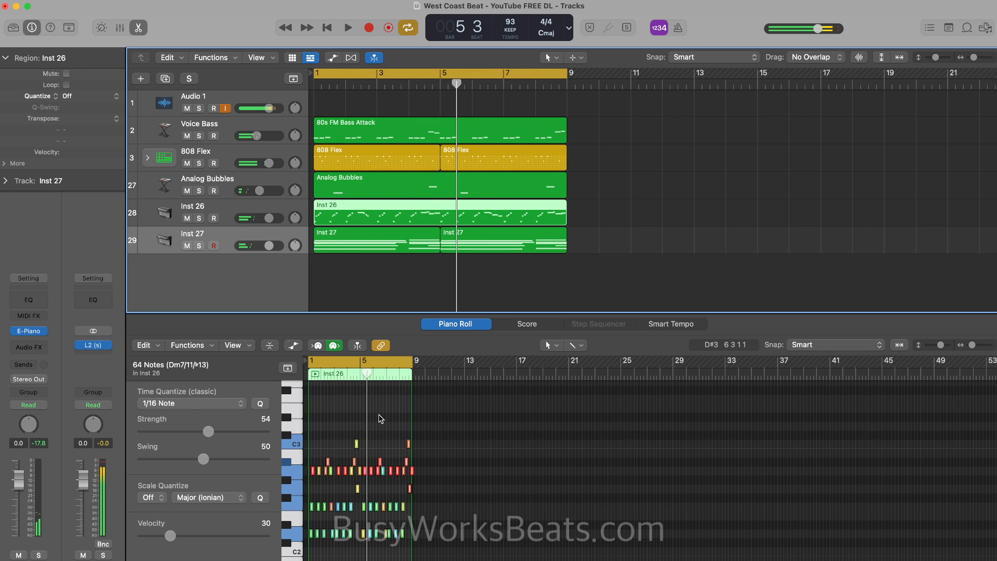
click(439, 449)
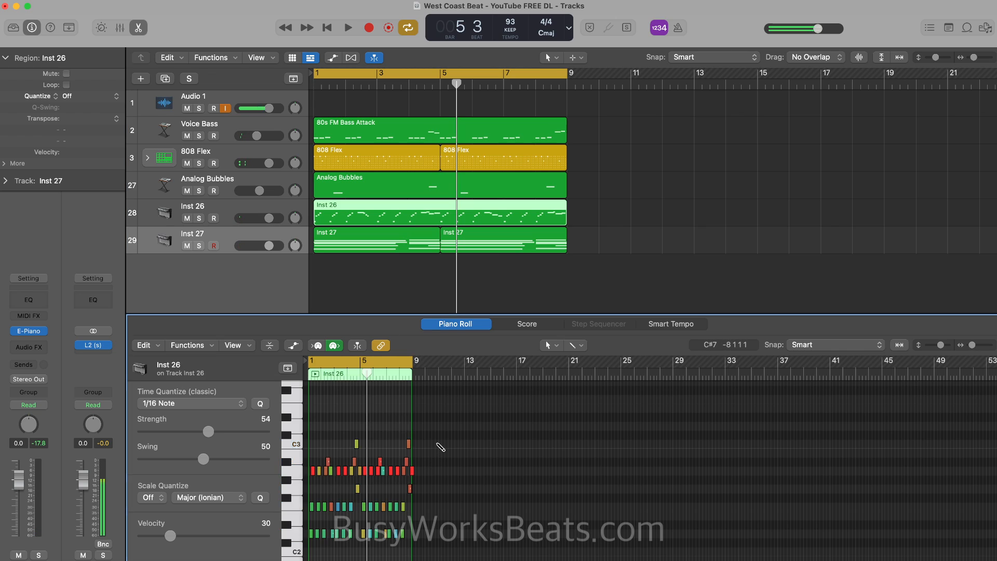
Step: Create a new software instrument track and browse its instrument plug-ins, leaving the instrument slot empty
right_click(270, 281)
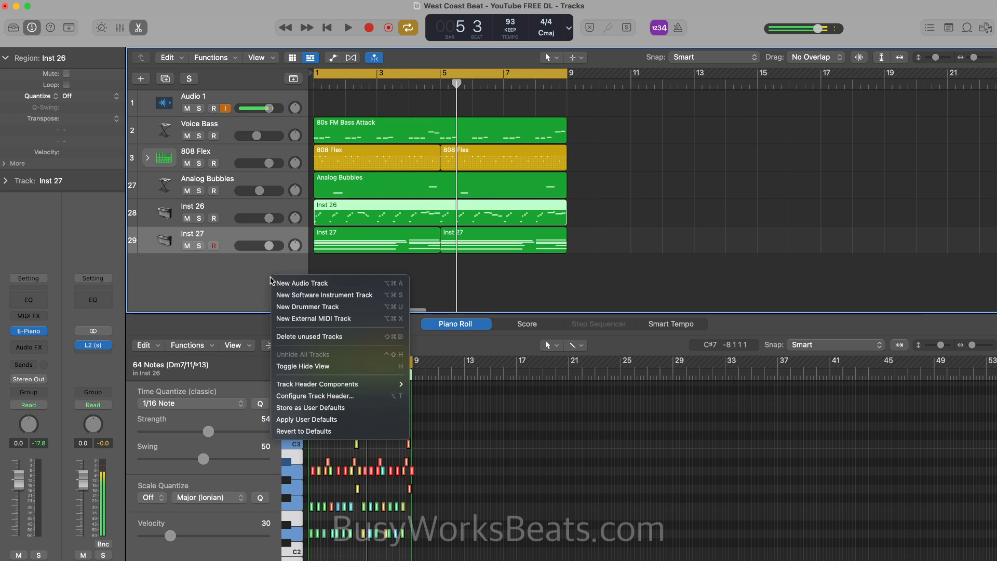
click(293, 295)
click(37, 335)
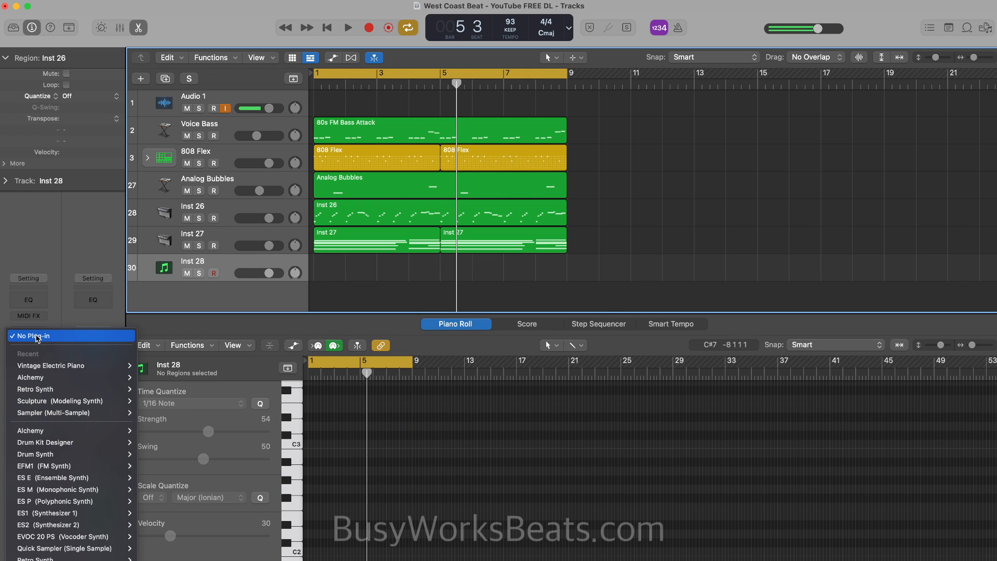
scroll(47, 405, down, 5)
mouse_move(81, 470)
mouse_move(72, 425)
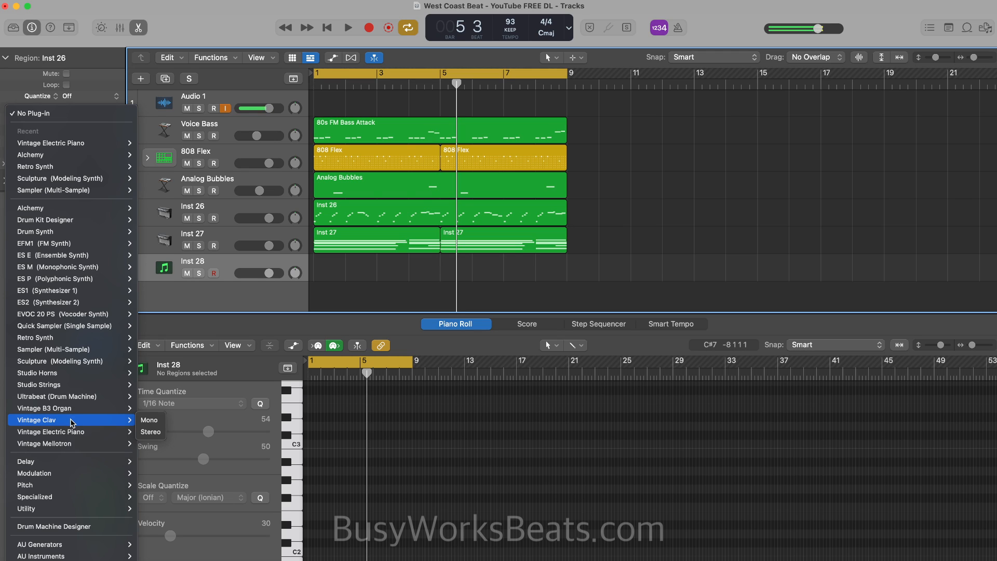
click(191, 303)
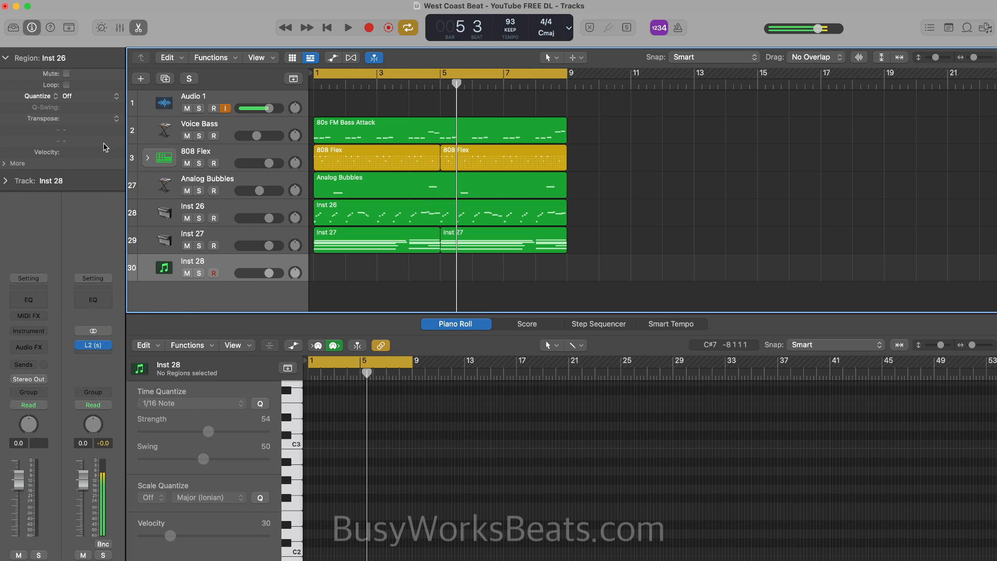
Step: Play briefly from the start, transpose all Inst 26 notes down one octave, and listen to them with the beat
key(Return)
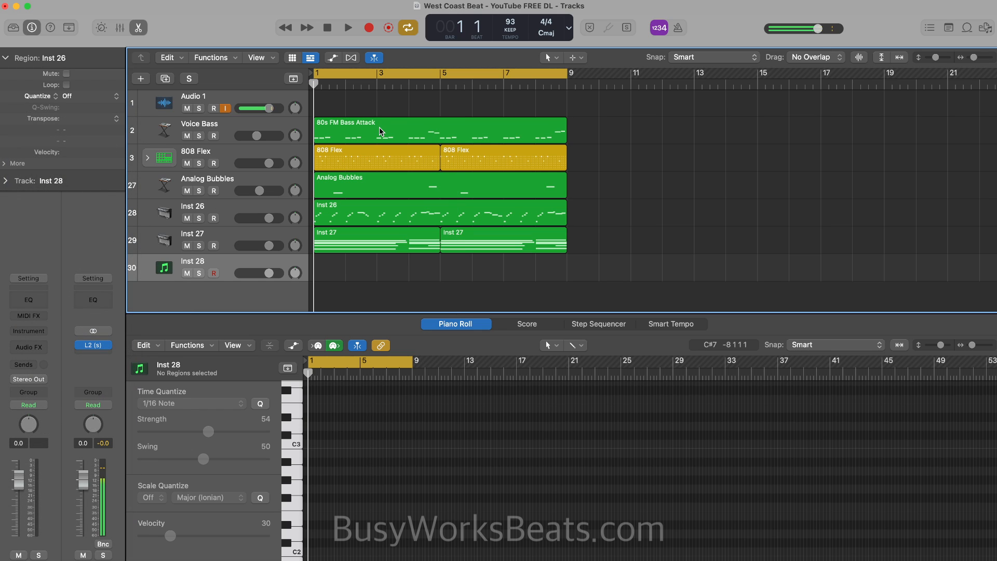
key(space)
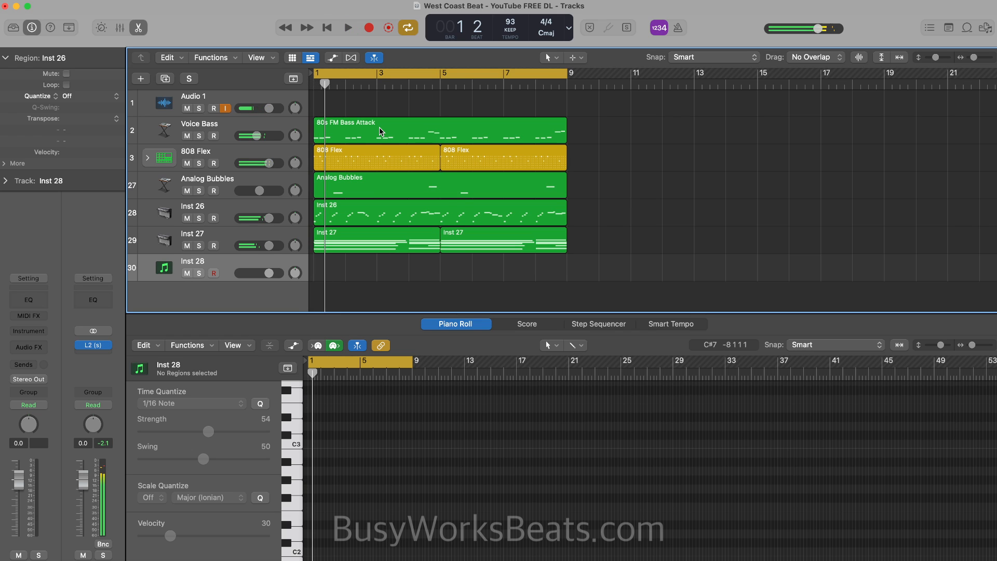
click(364, 217)
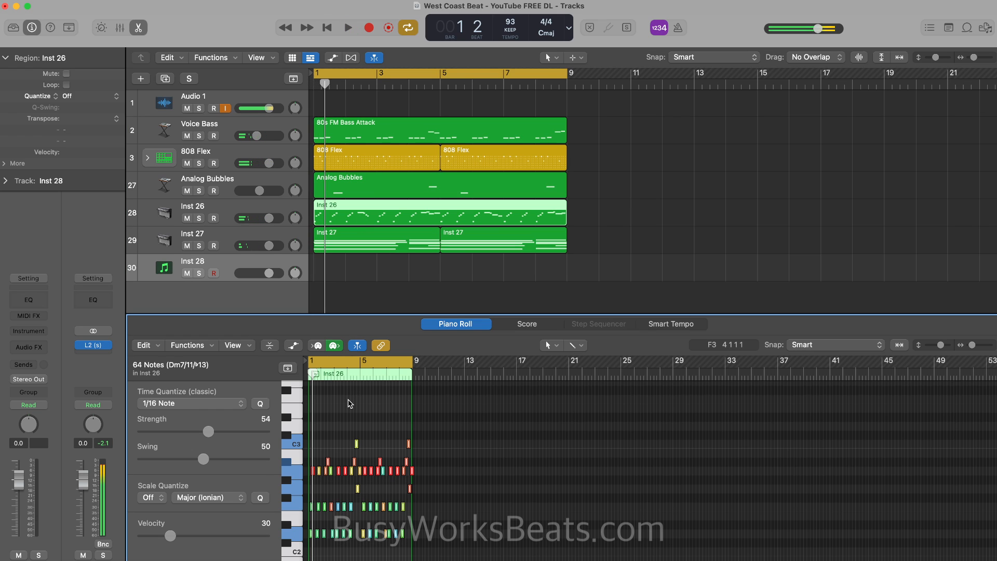
key(super+a)
scroll(347, 419, down, 2)
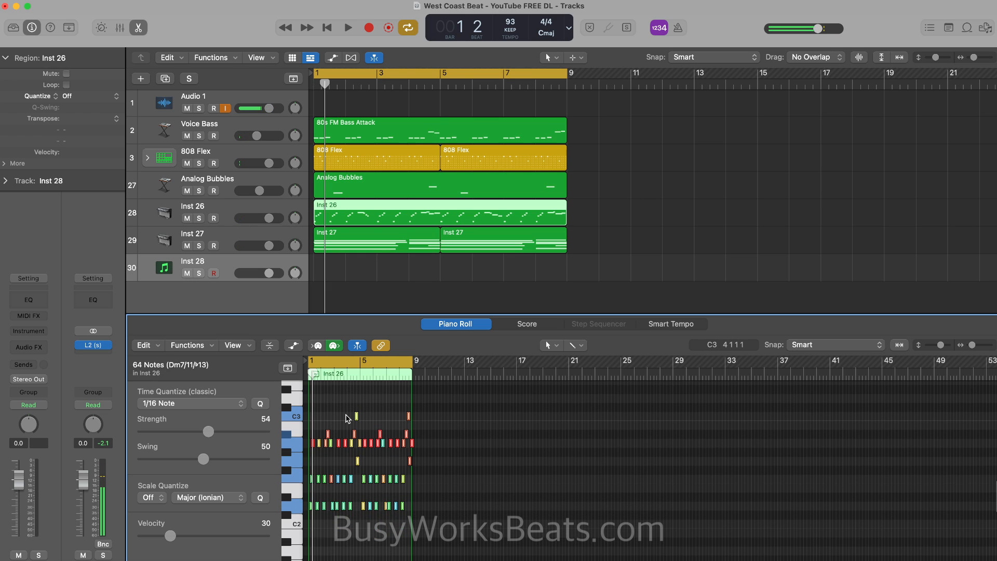
key(alt+Down)
key(alt+Up)
key(alt+shift+Down)
key(space)
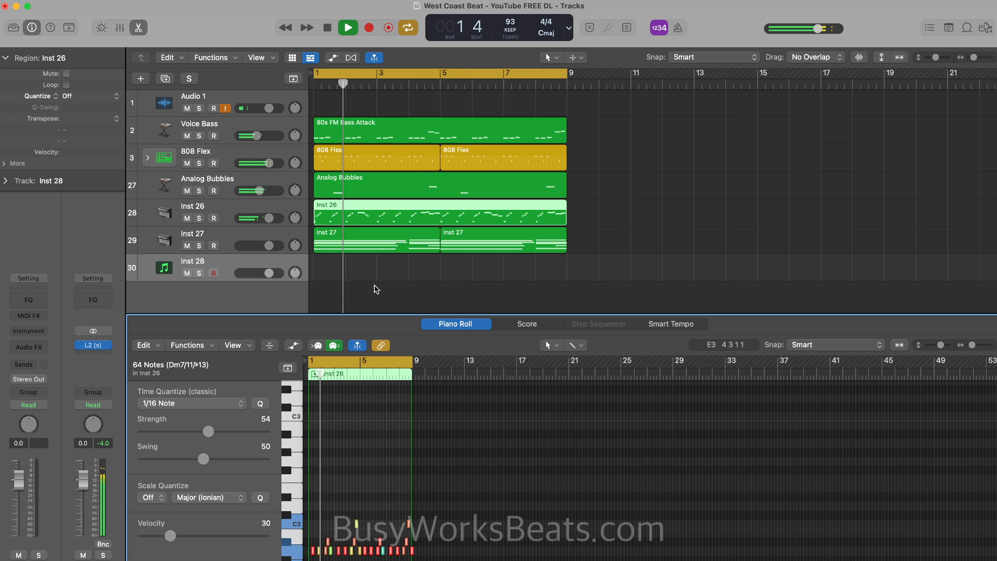
Step: Play the beat and examine the Inst 26 notes in the Piano Roll, stop playback, and deselect the region
scroll(374, 286, down, 1)
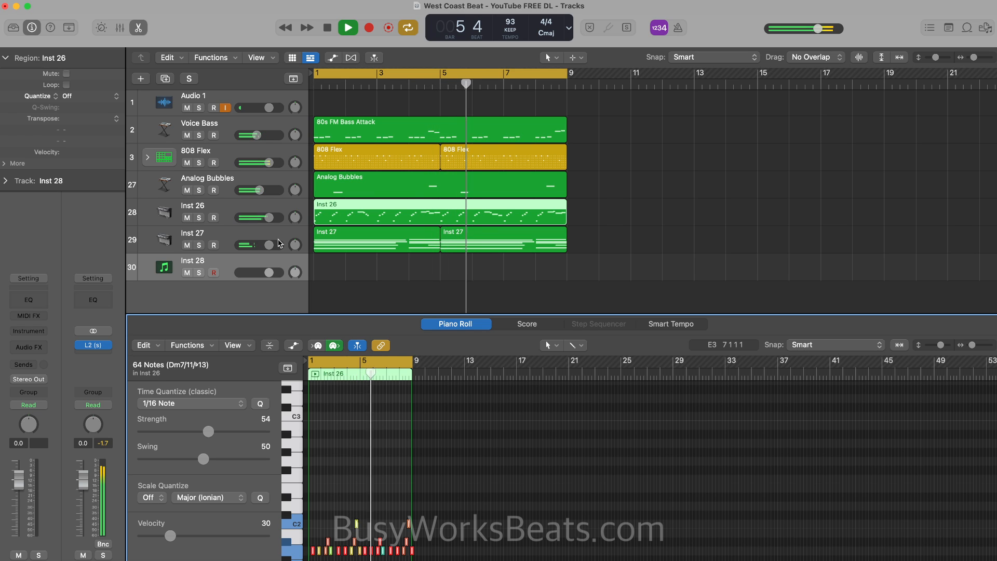
scroll(338, 446, up, 5)
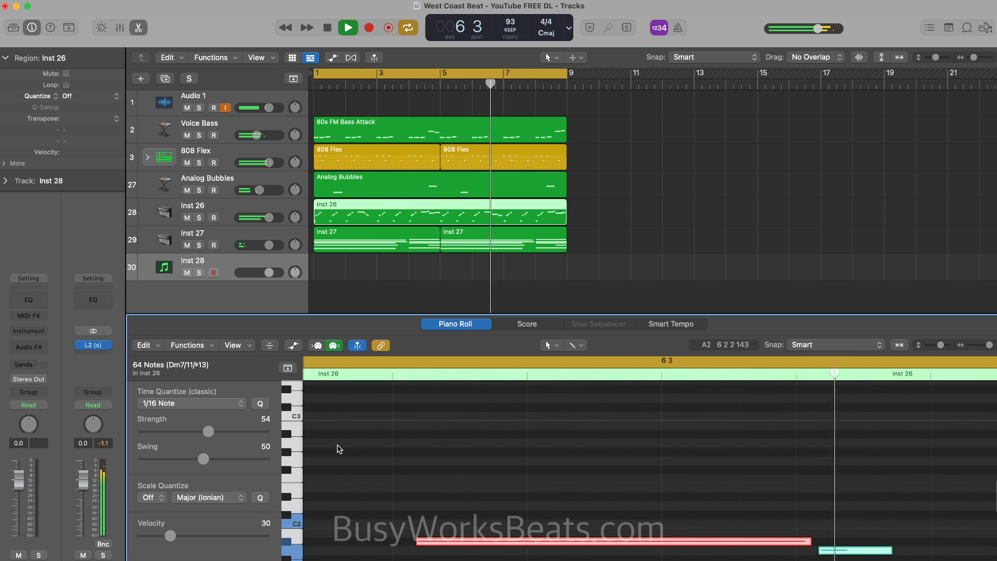
scroll(363, 467, down, 4)
scroll(372, 476, down, 5)
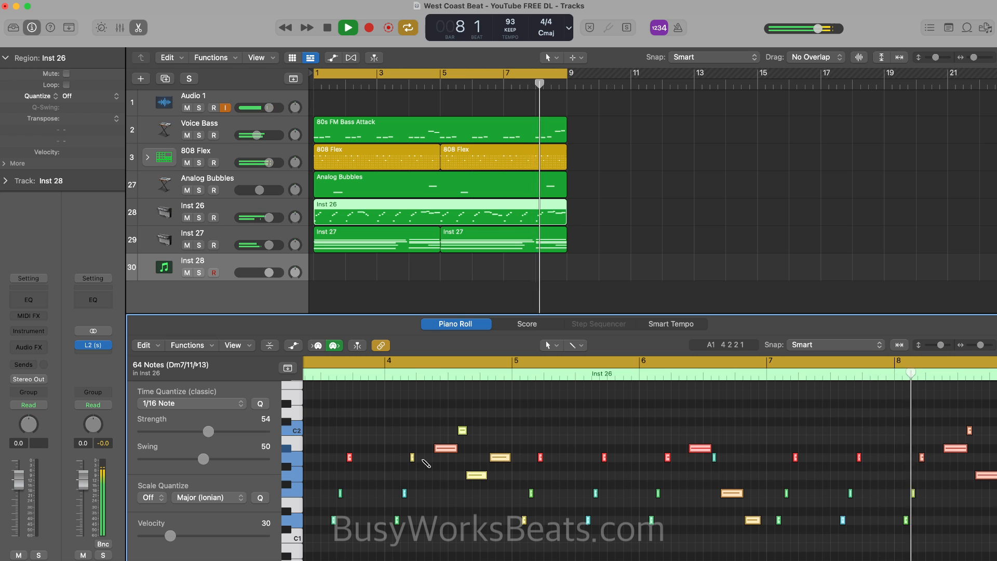
scroll(424, 463, down, 6)
scroll(425, 464, up, 6)
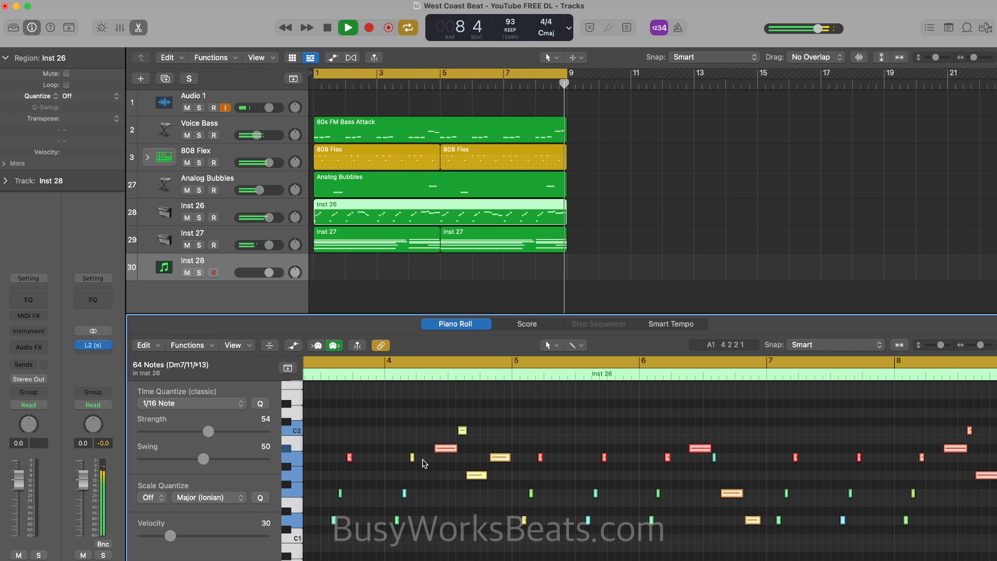
key(space)
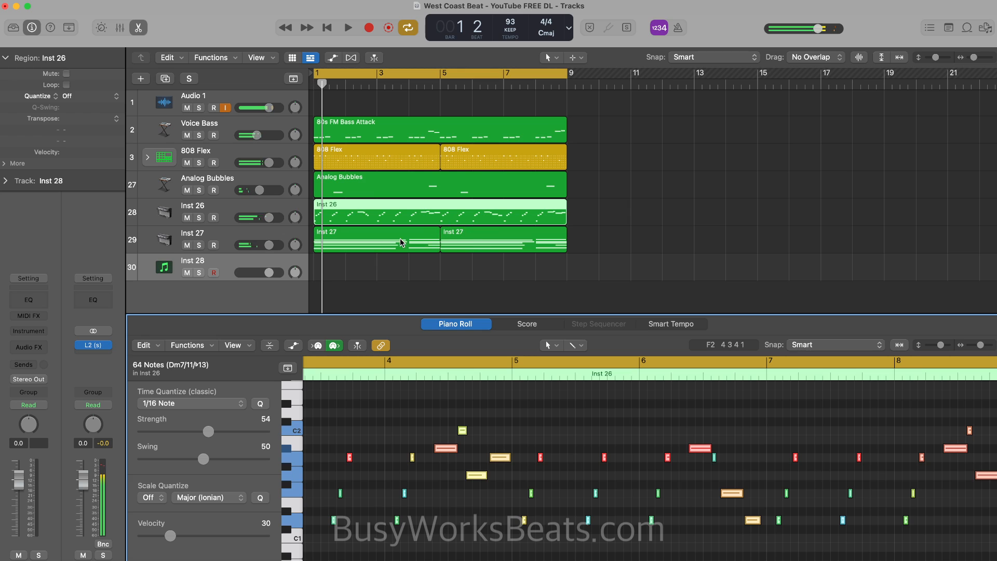
key(space)
key(Return)
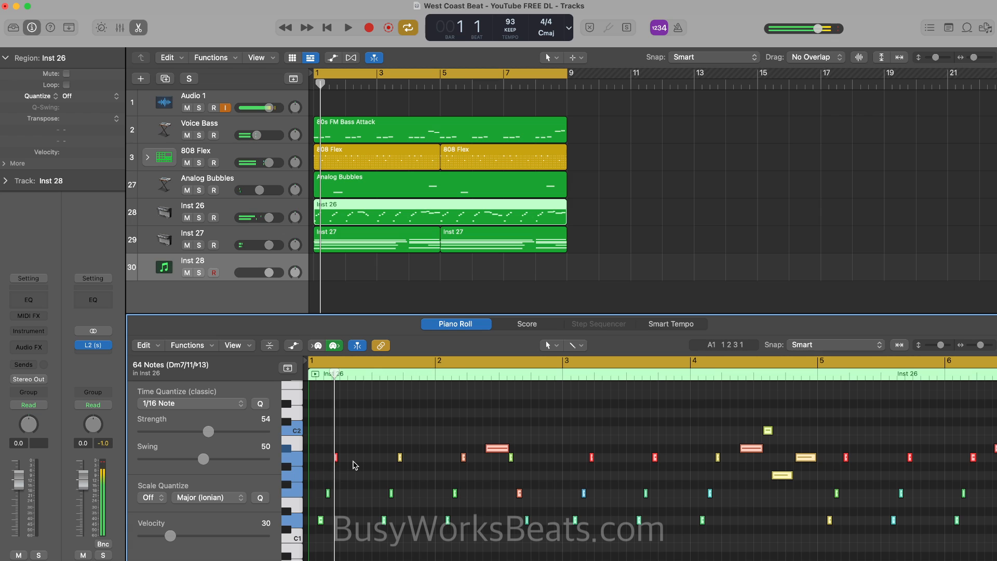
key(space)
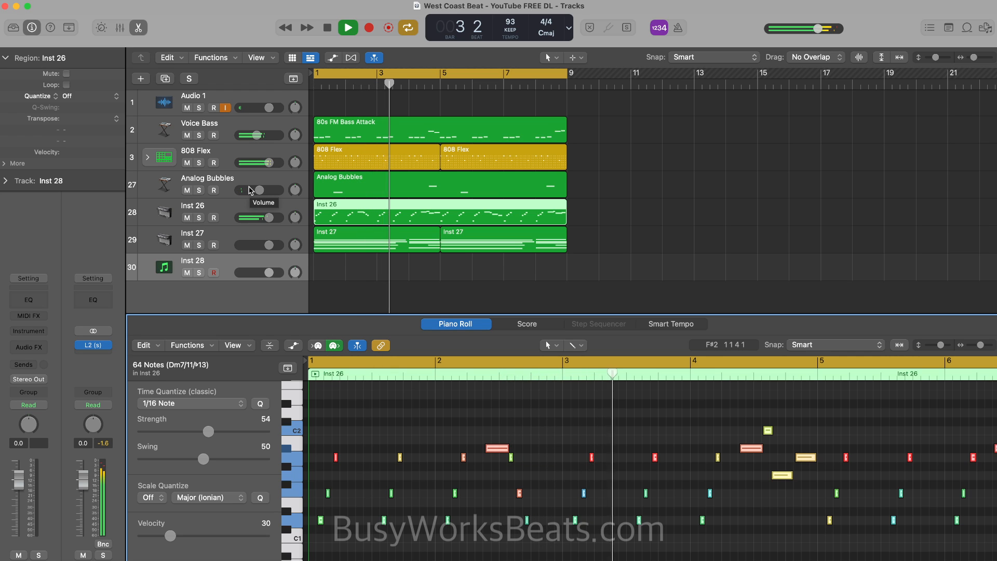
key(space)
click(449, 108)
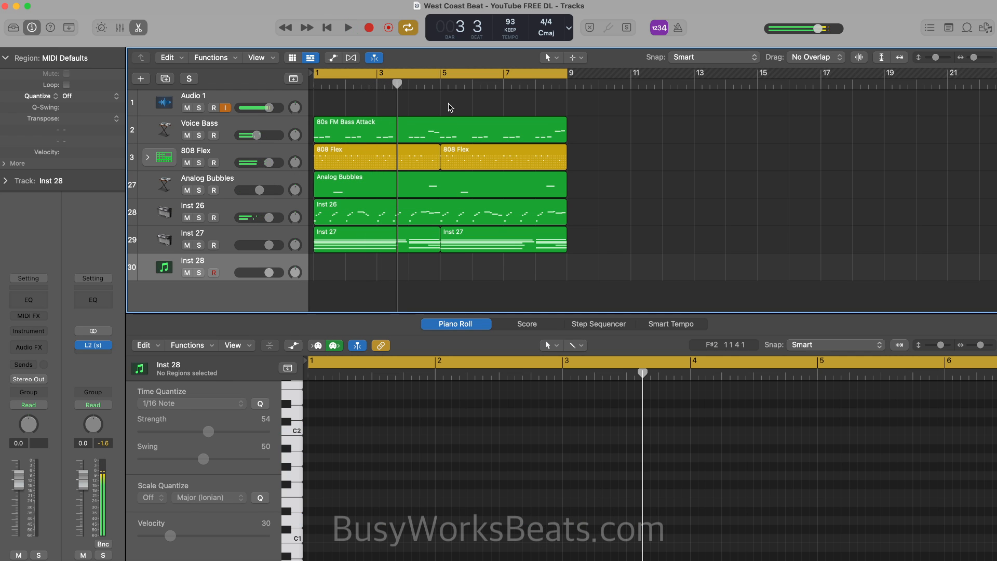
Step: Customize the control bar so that the LCD uses the Custom display with Varispeed enabled
right_click(596, 30)
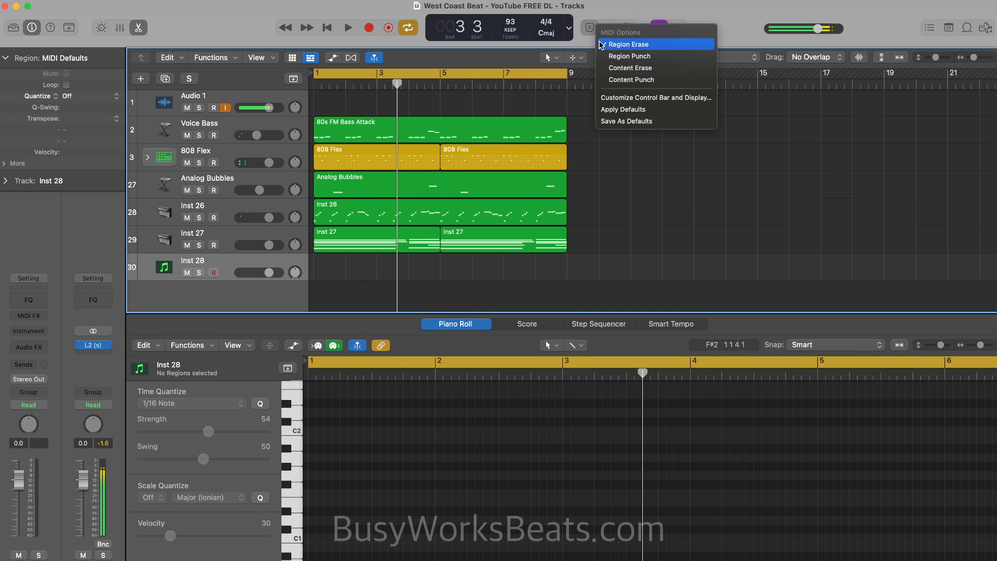
click(615, 98)
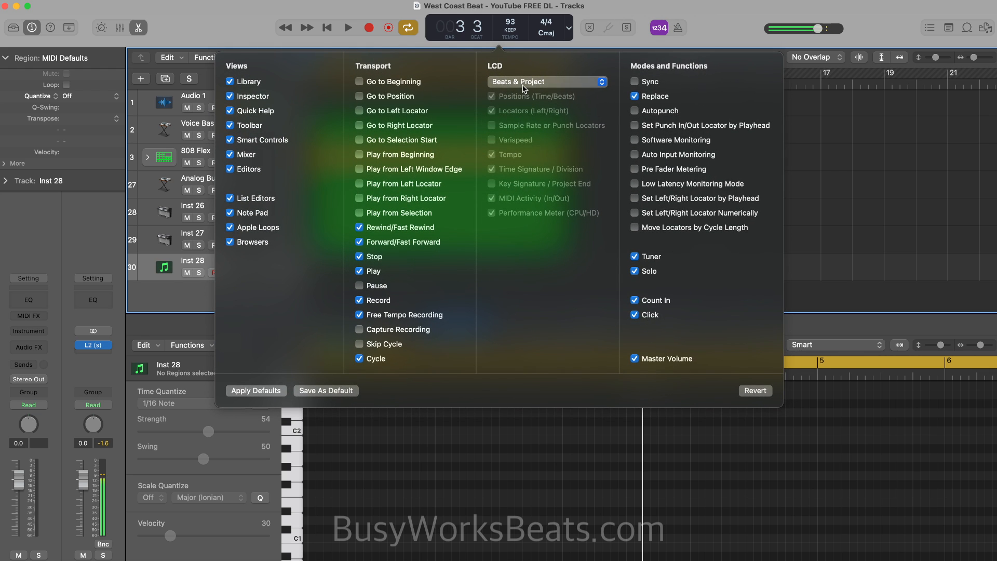
click(523, 86)
click(505, 155)
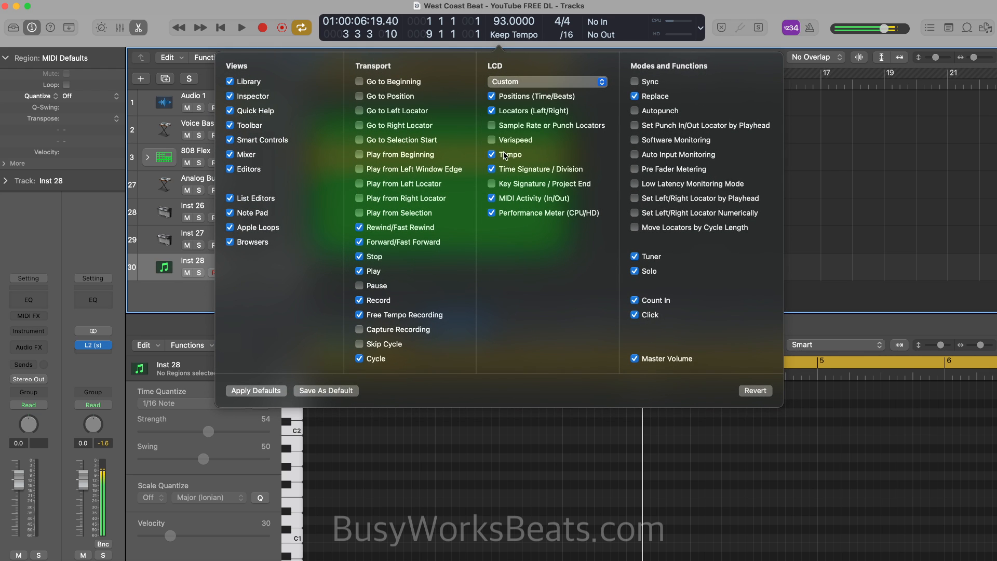
click(493, 141)
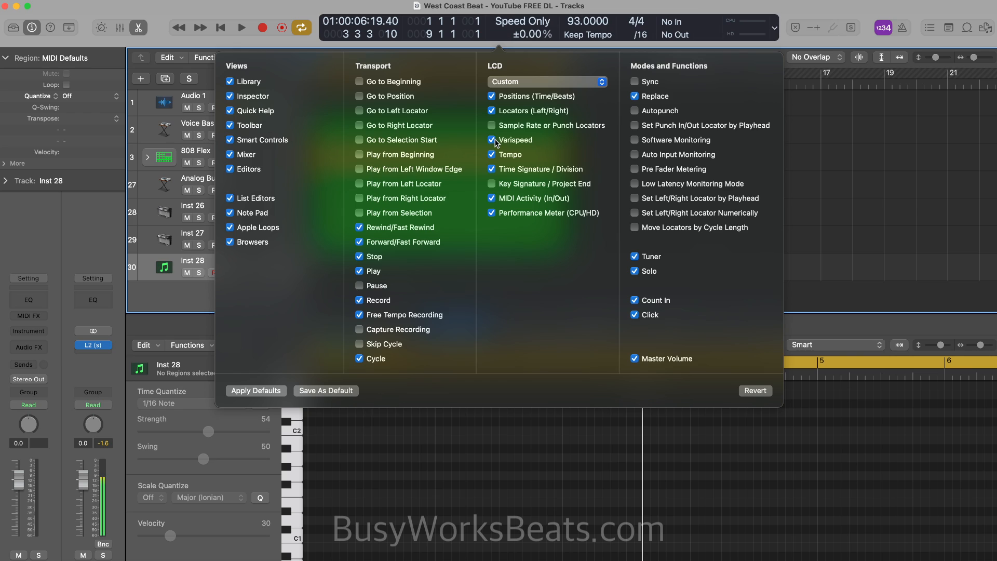
click(744, 391)
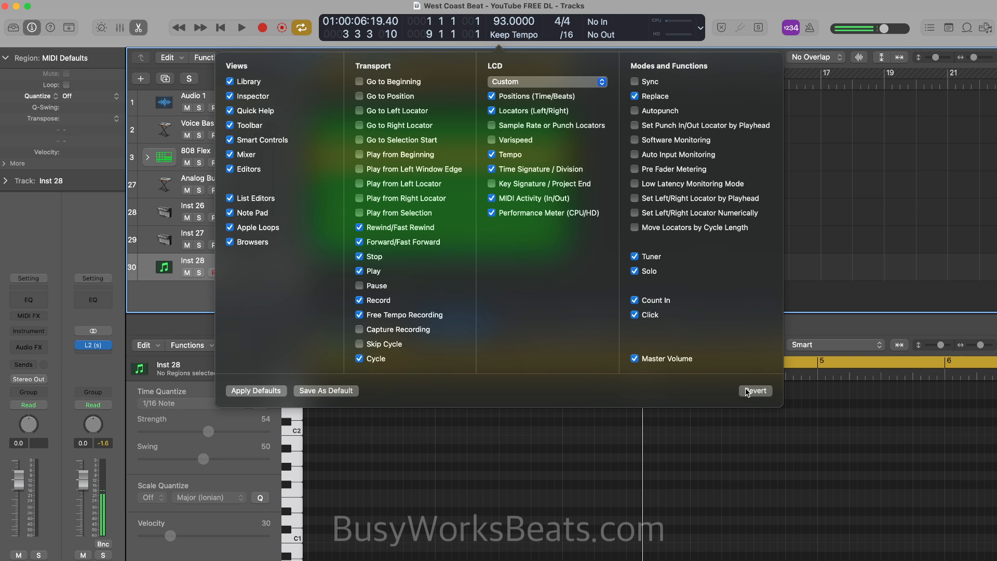
click(491, 141)
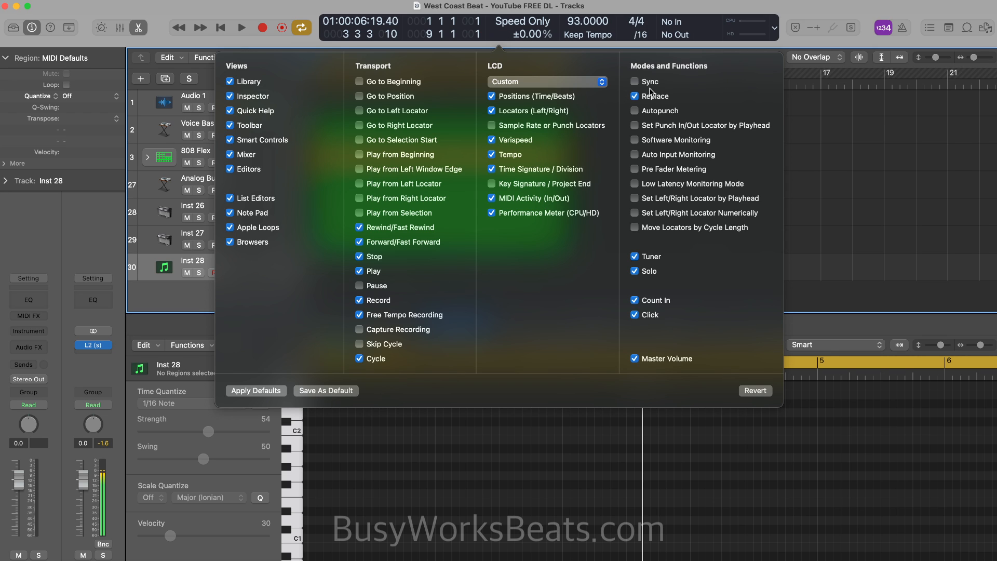
click(791, 40)
Step: Set the Varispeed mode to Varispeed (Speed and Pitch) and its unit to Detune (Semitones.Cents)
right_click(533, 25)
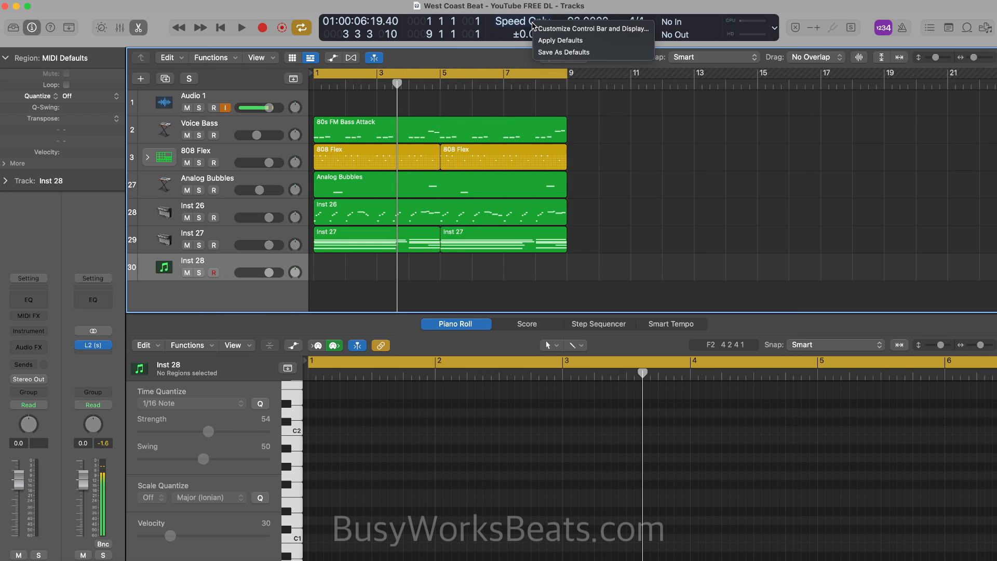
click(513, 26)
right_click(523, 26)
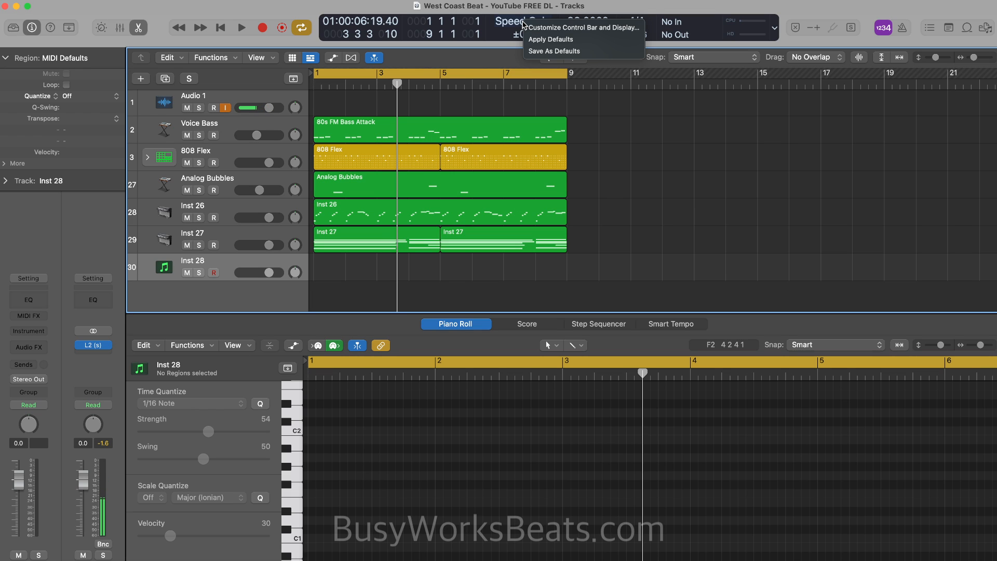
click(518, 30)
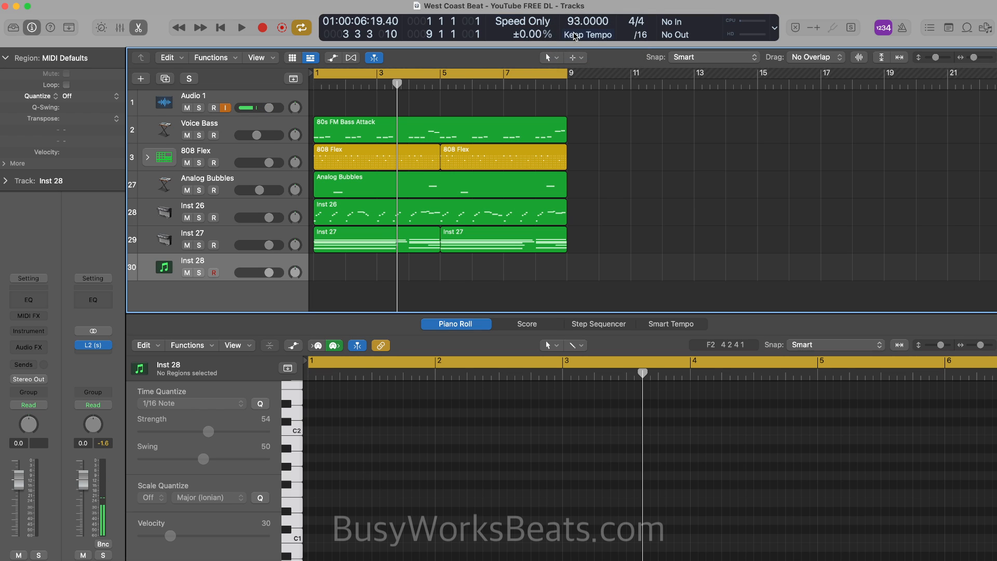
click(533, 25)
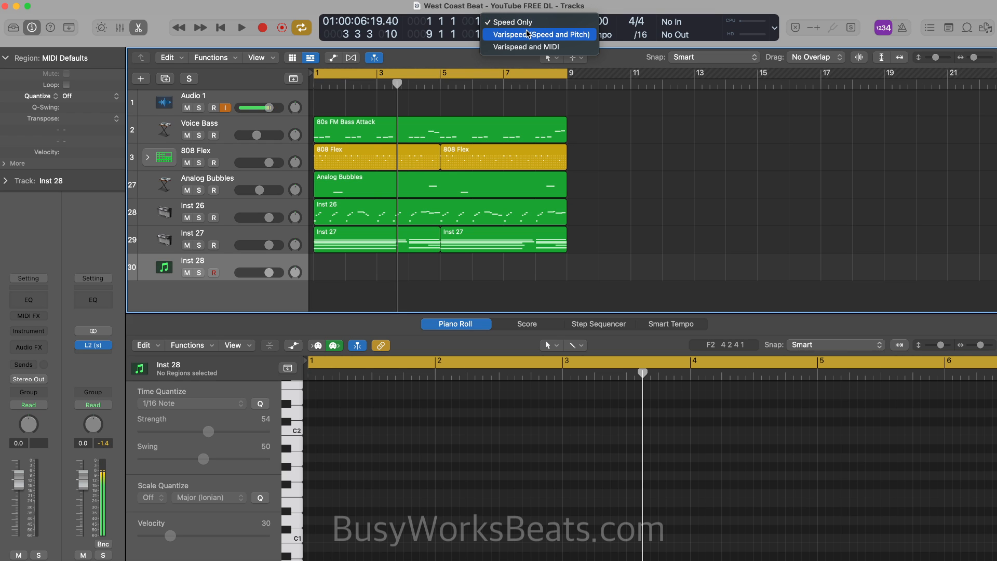
click(527, 34)
click(548, 37)
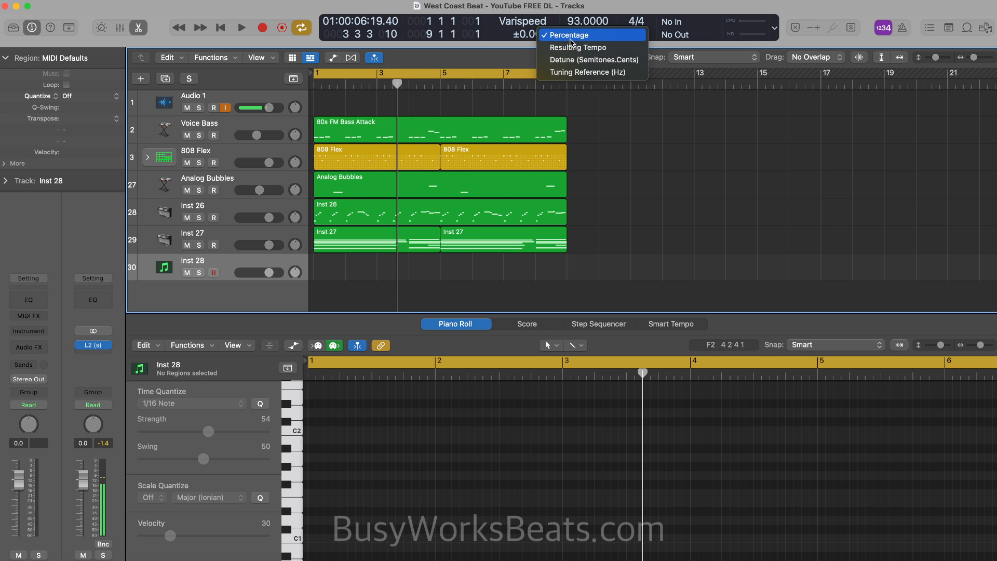
click(593, 60)
Step: Set the Varispeed detune to -3.00 semitones and play the beat from the start with Audio 1 muted
double_click(530, 33)
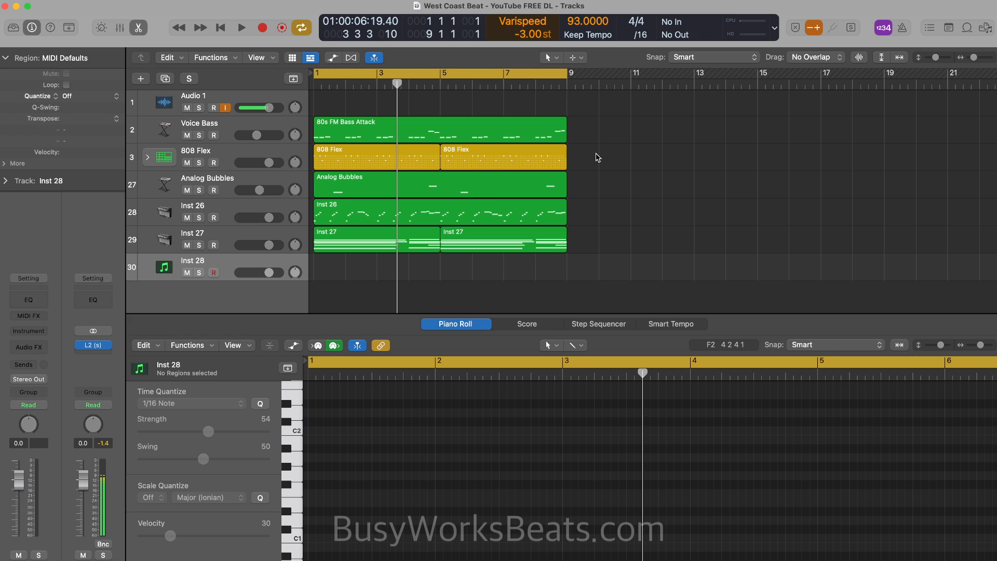
key(space)
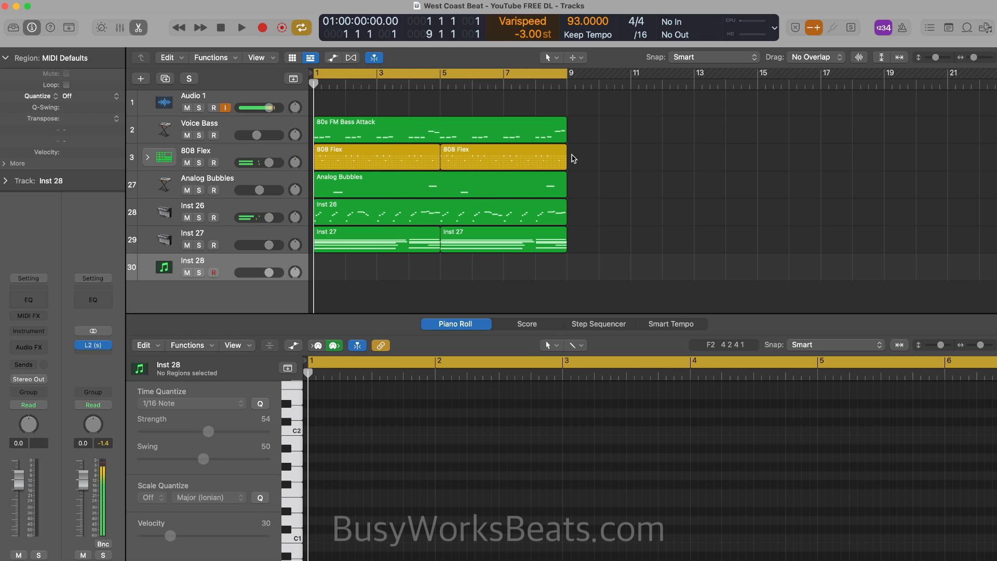
key(space)
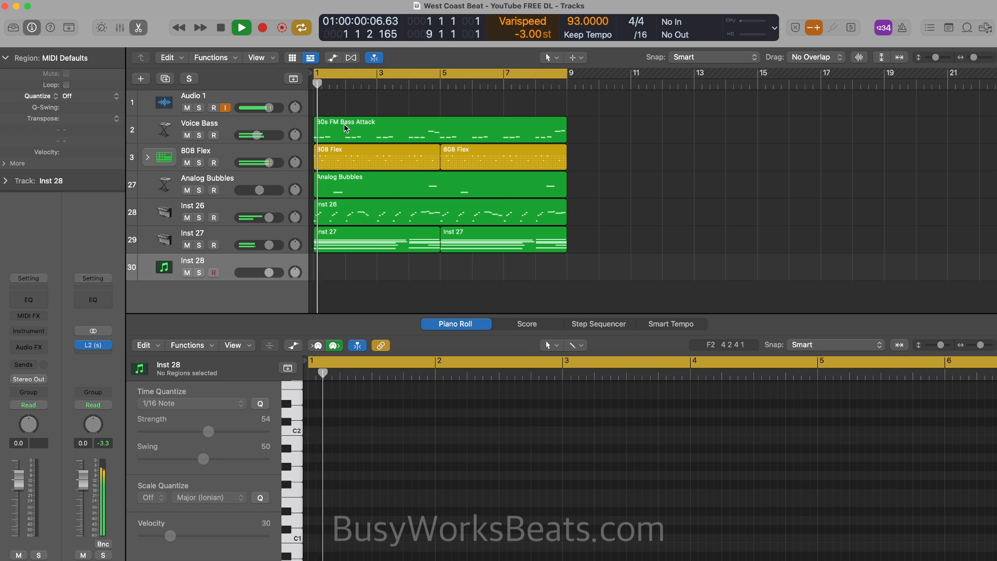
click(188, 108)
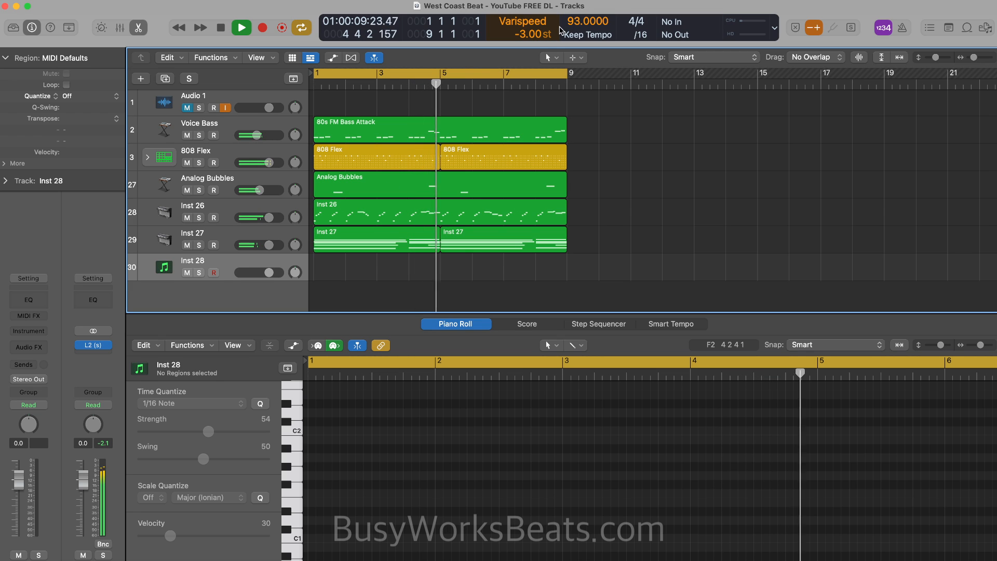
click(199, 107)
key(space)
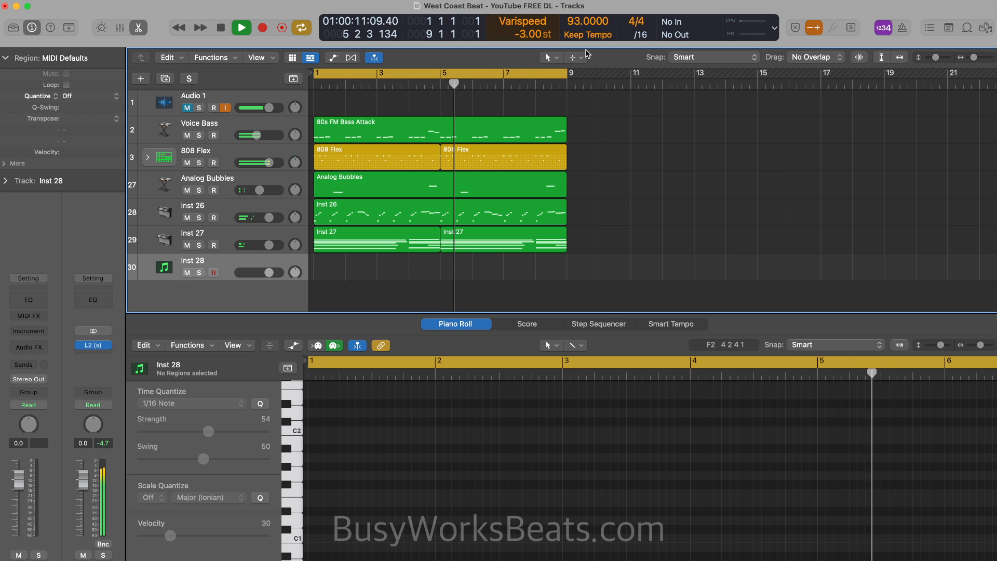
Step: Raise the tempo to 100 BPM during playback, briefly solo Audio 1, and stop the beat
drag(573, 21, 573, 3)
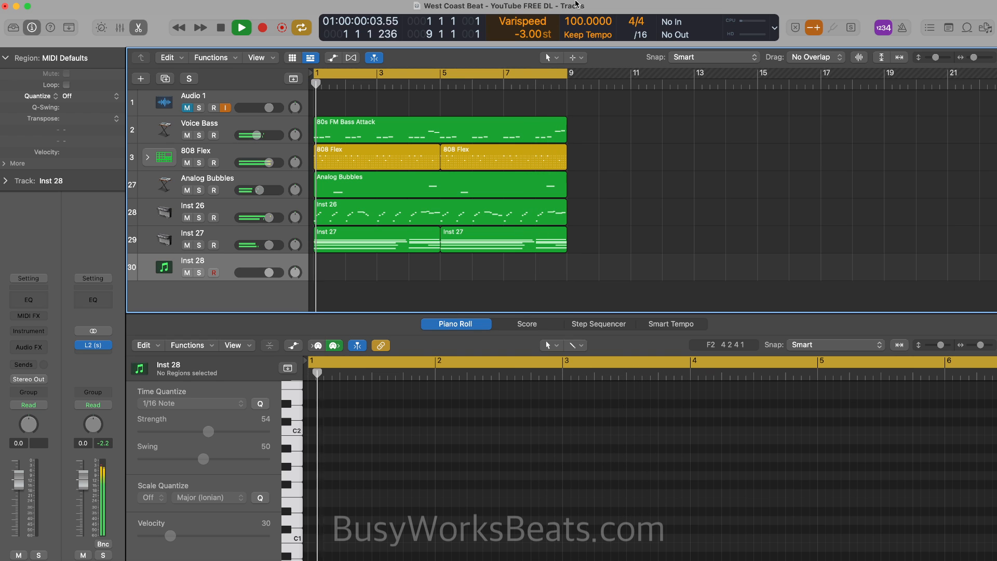
click(199, 108)
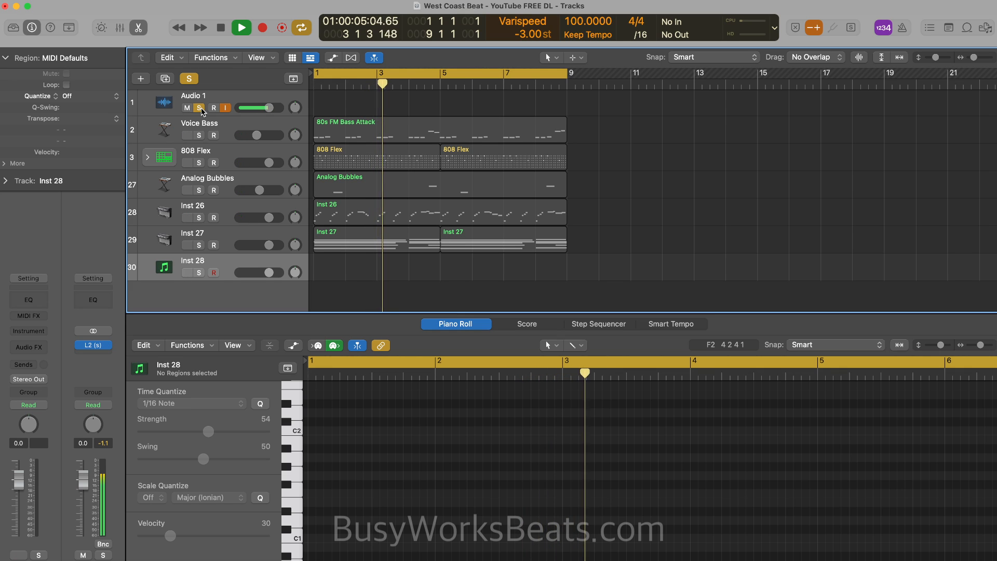
click(200, 107)
key(space)
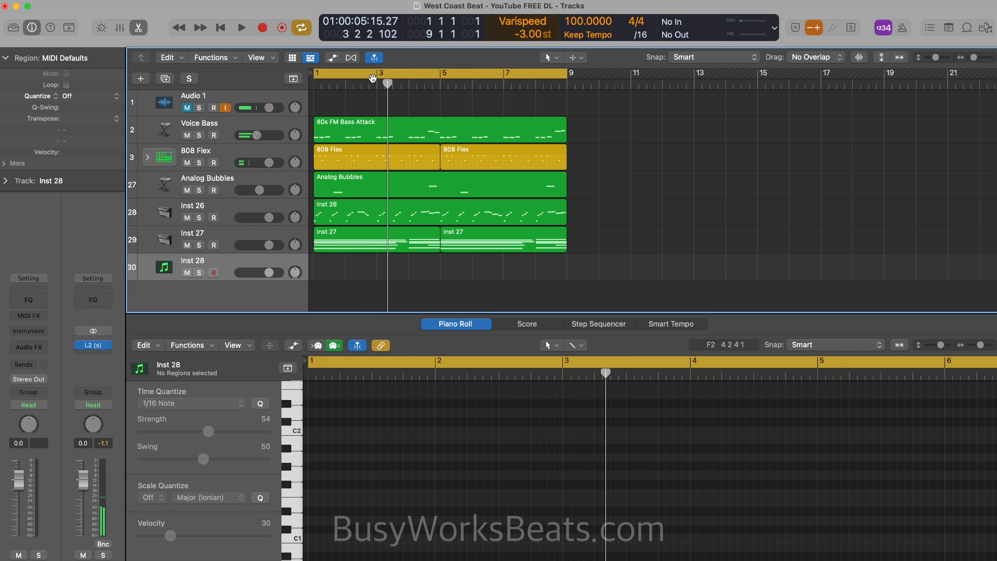
click(202, 108)
click(199, 108)
key(space)
key(space)
Step: Reset the Varispeed detune to 0.00 semitones with the tempo back at 93 BPM, and play the beat from the start
double_click(528, 34)
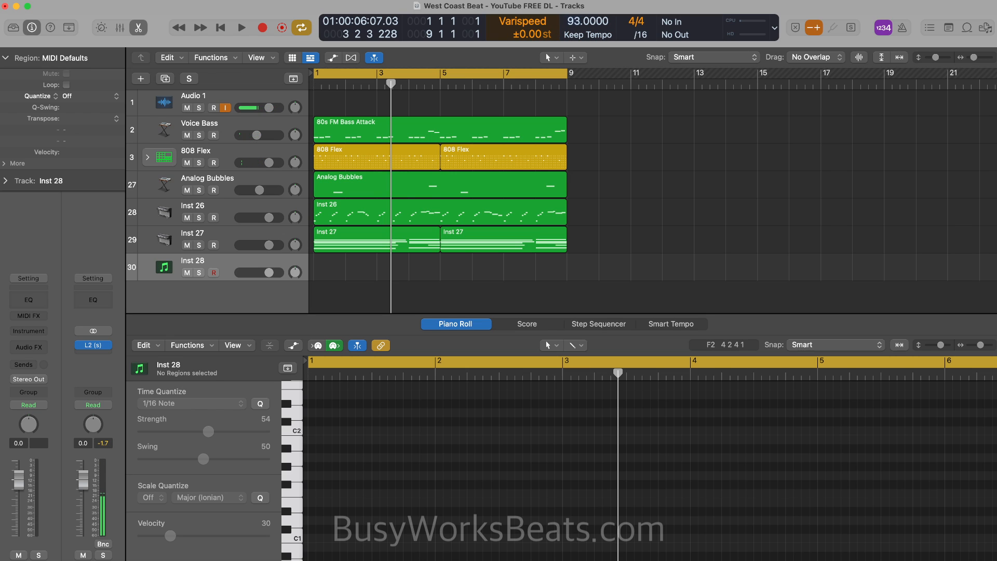
key(space)
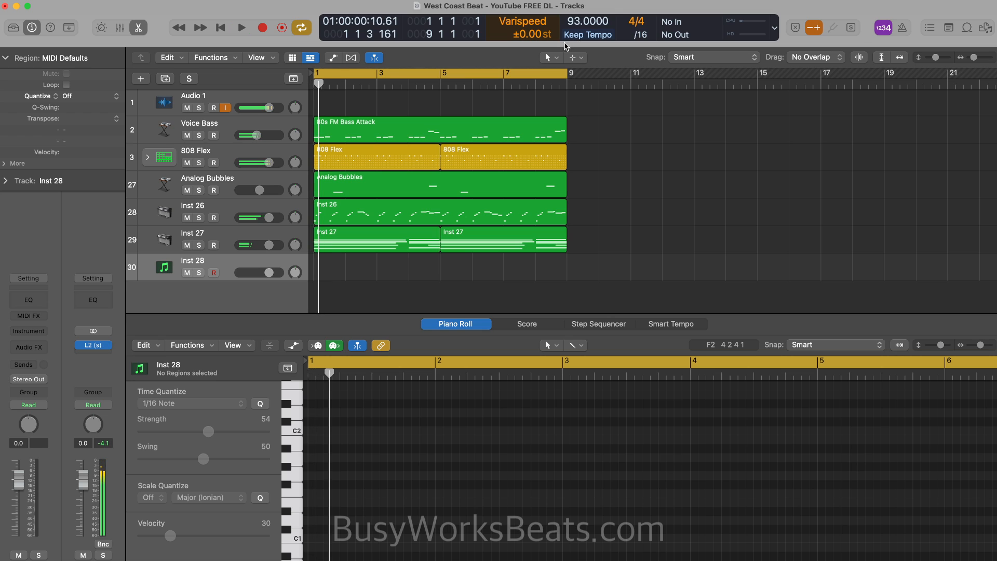
key(space)
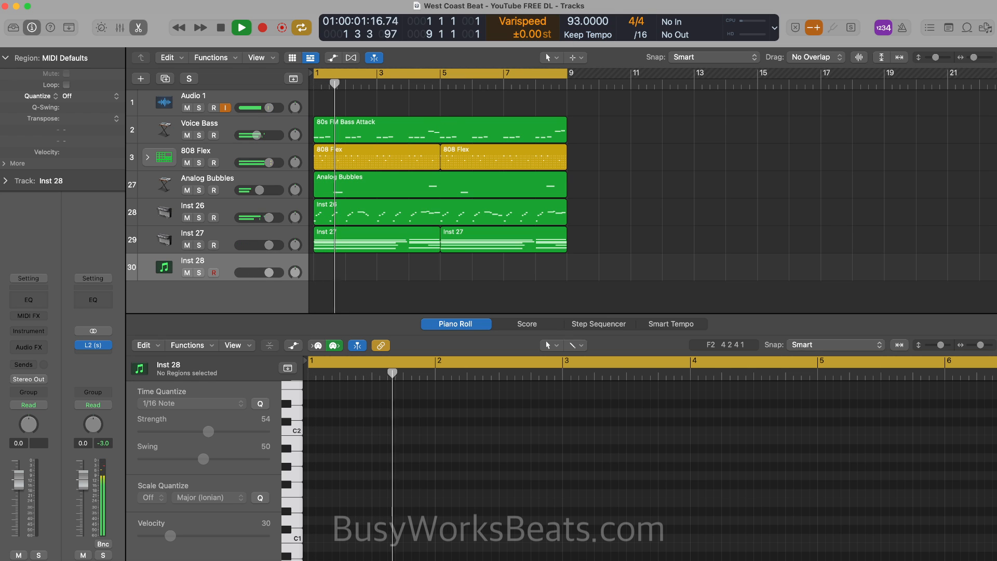
key(space)
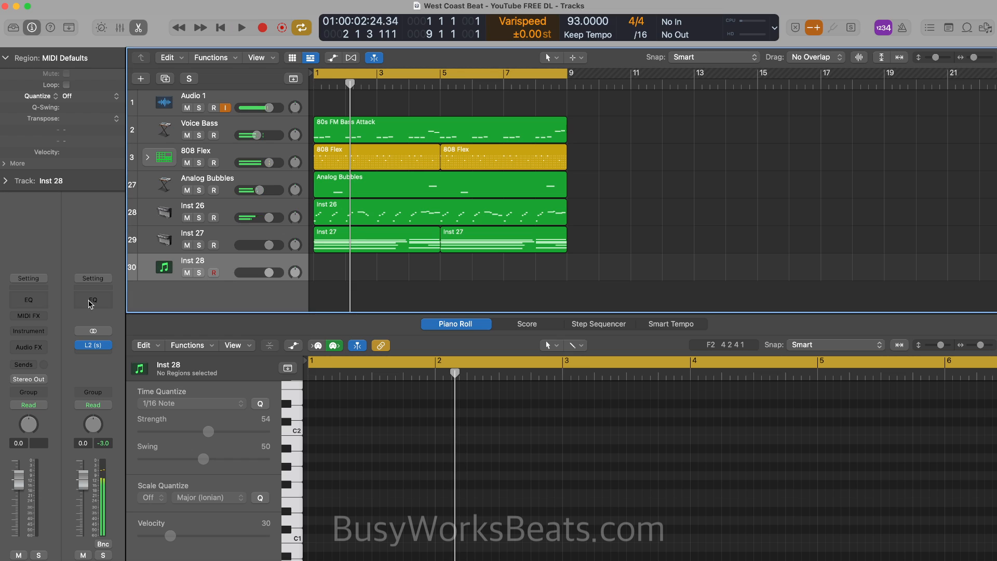
Step: Load stereo Alchemy on the Inst 28 track and select the 70s Classic Synth Bass preset from the Leads category
click(30, 331)
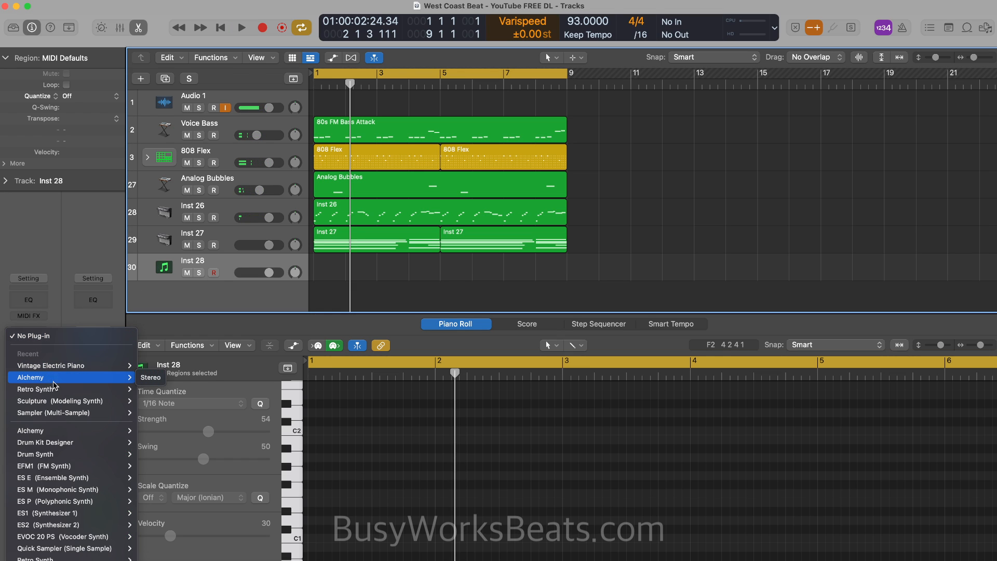
click(150, 382)
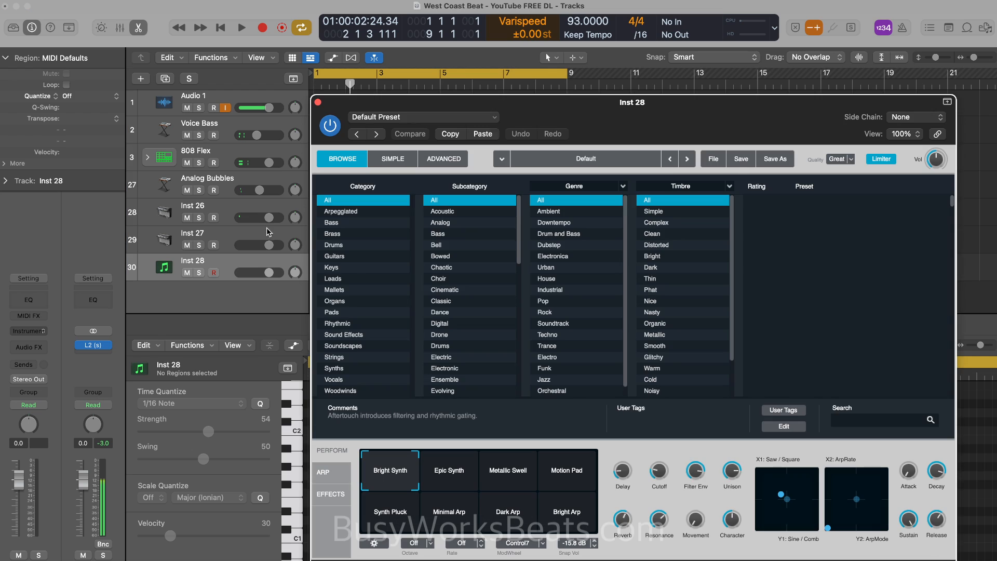
click(383, 279)
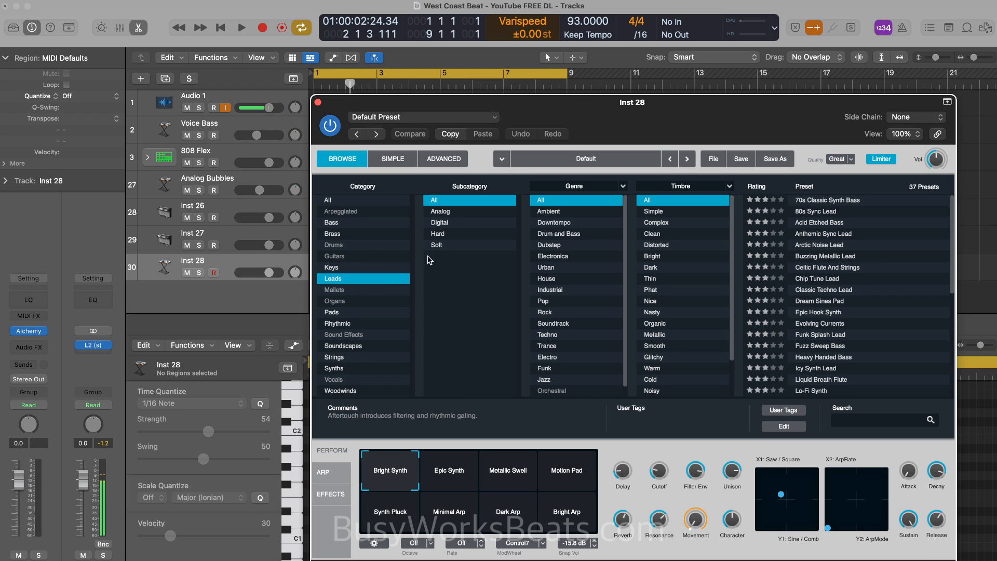
click(826, 201)
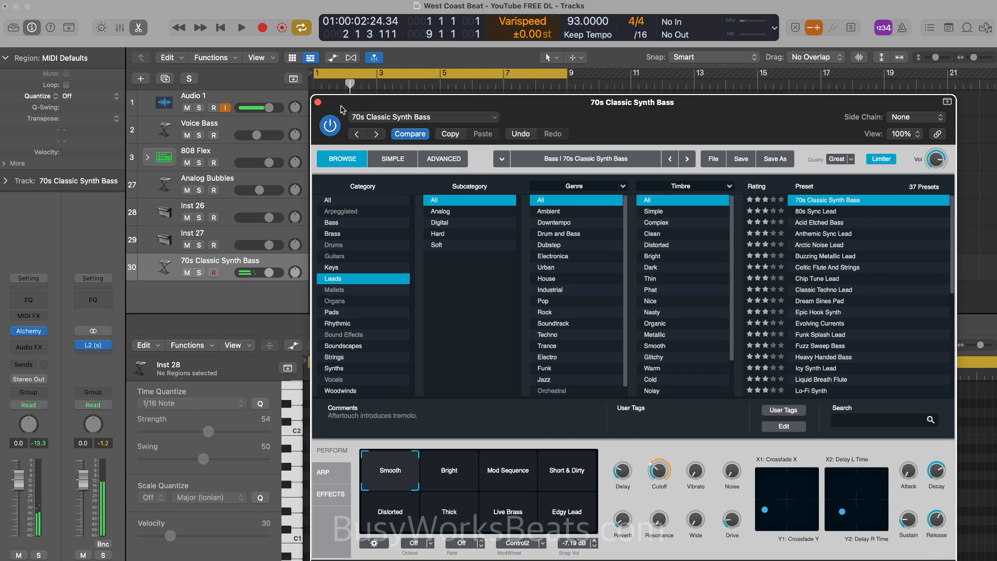
Step: Close the Alchemy window, mute Audio 1, and play the beat to audition the synth sound
click(319, 102)
click(188, 108)
key(space)
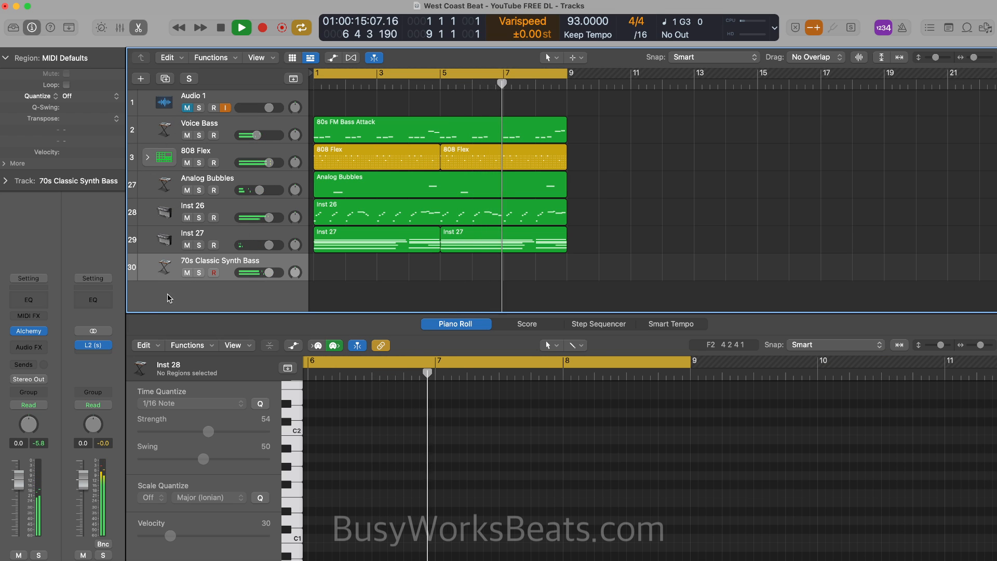
Step: Switch the lead track's Alchemy preset to 80s Sync Lead, lower its volume to -15.6 dB, and stop playback
click(35, 333)
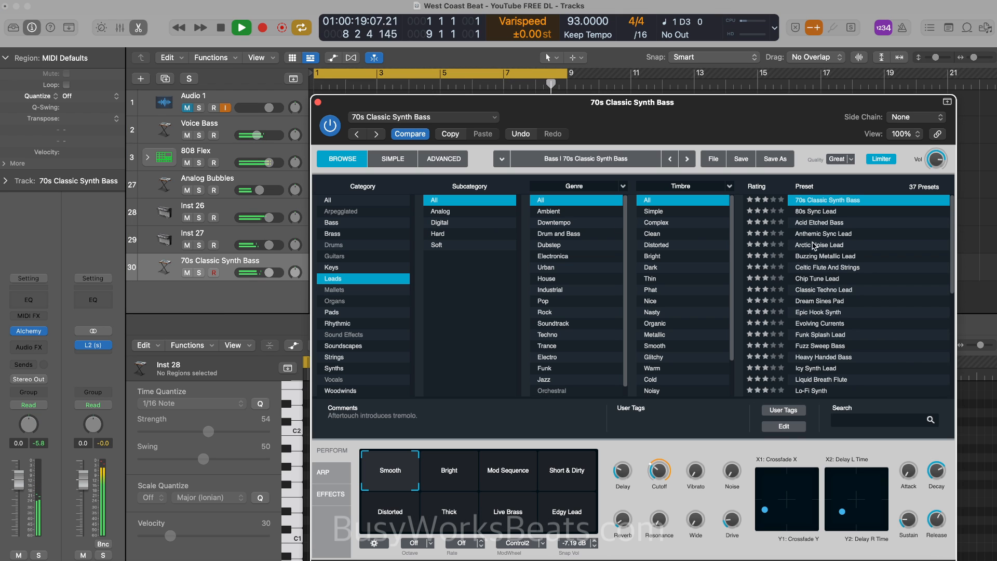
click(827, 214)
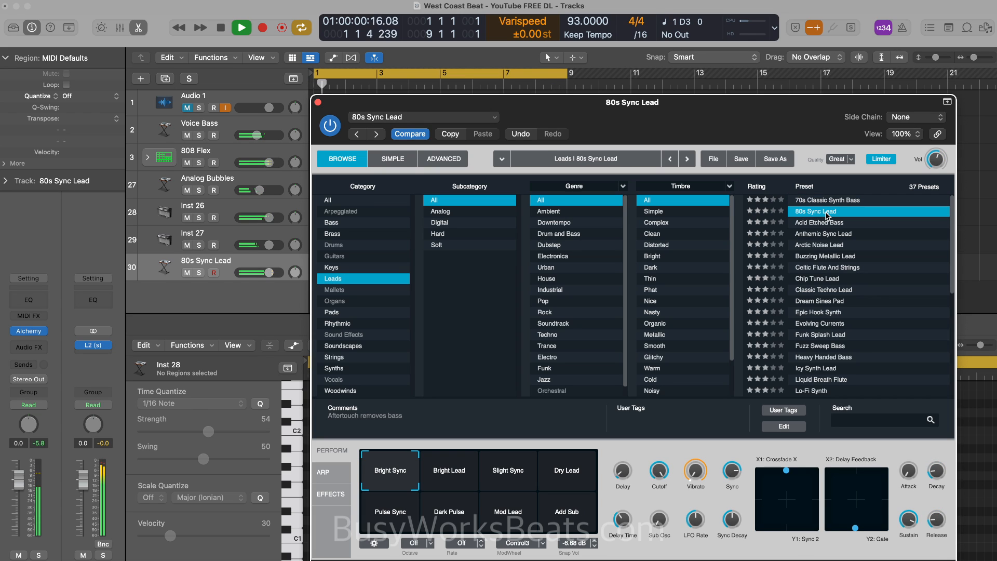
click(318, 102)
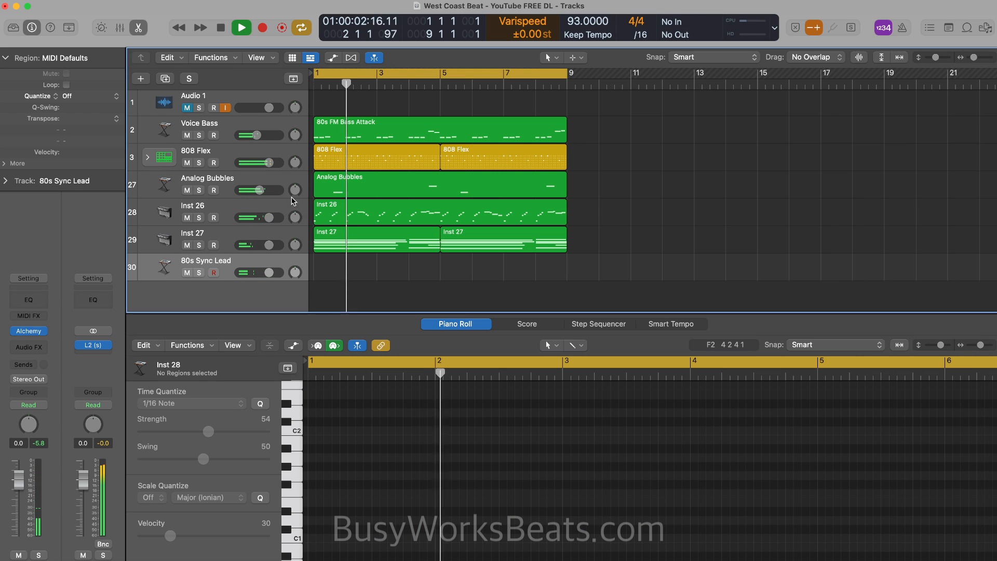
drag(269, 272, 264, 272)
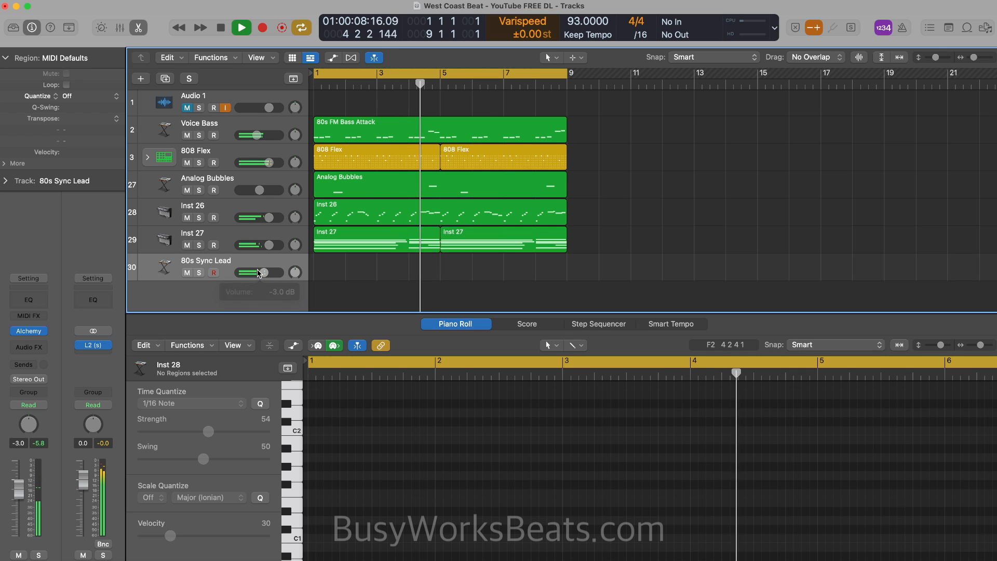
drag(253, 272, 225, 270)
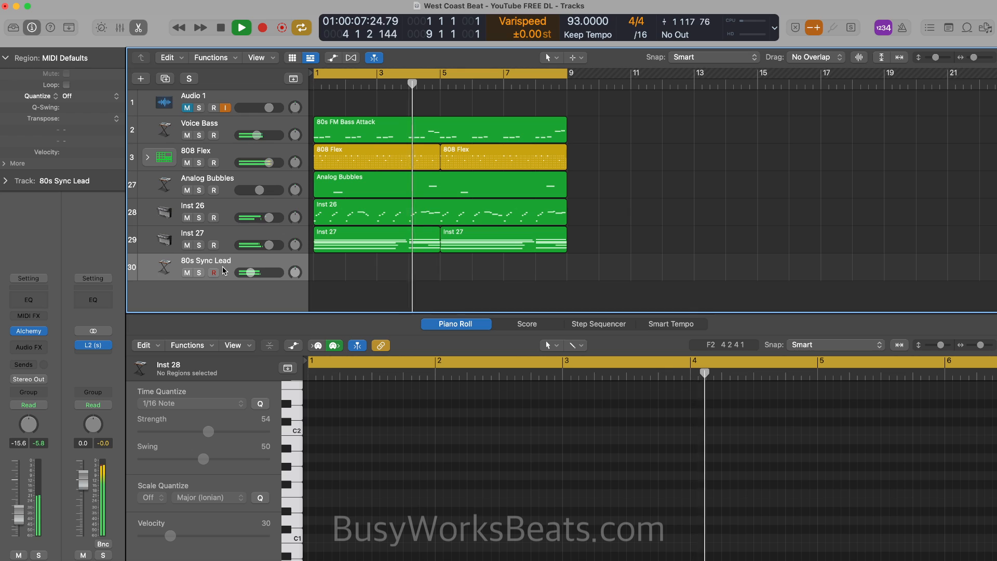
key(space)
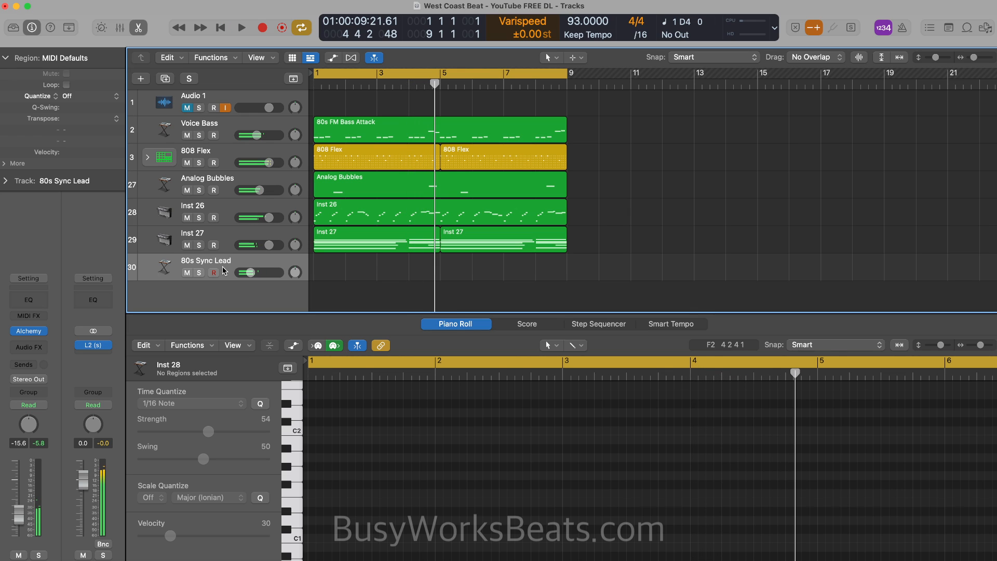
Step: Record a lead melody on the 80s Sync Lead track over bars 1 to 8 and lower its volume to -23.0 dB
click(220, 28)
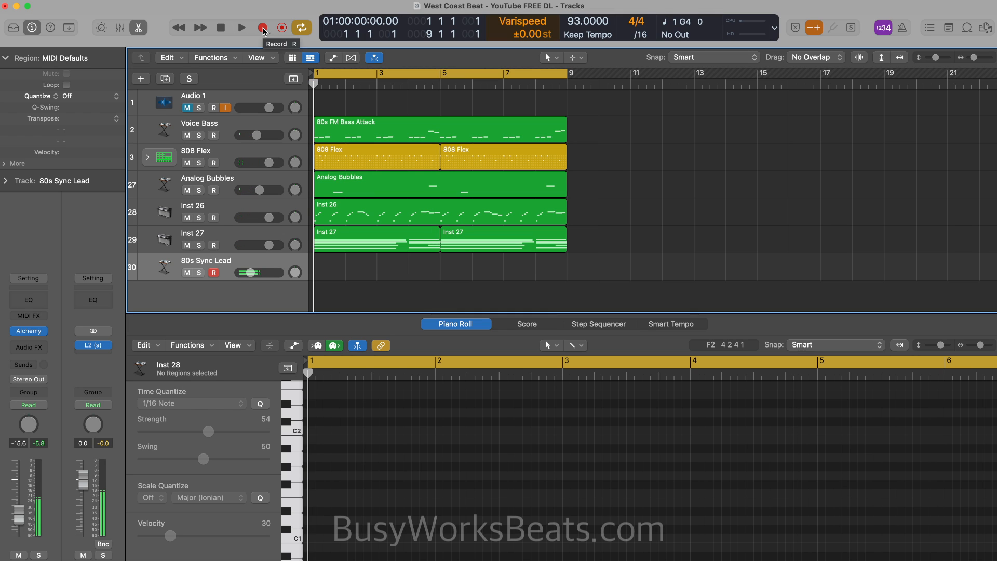
click(263, 29)
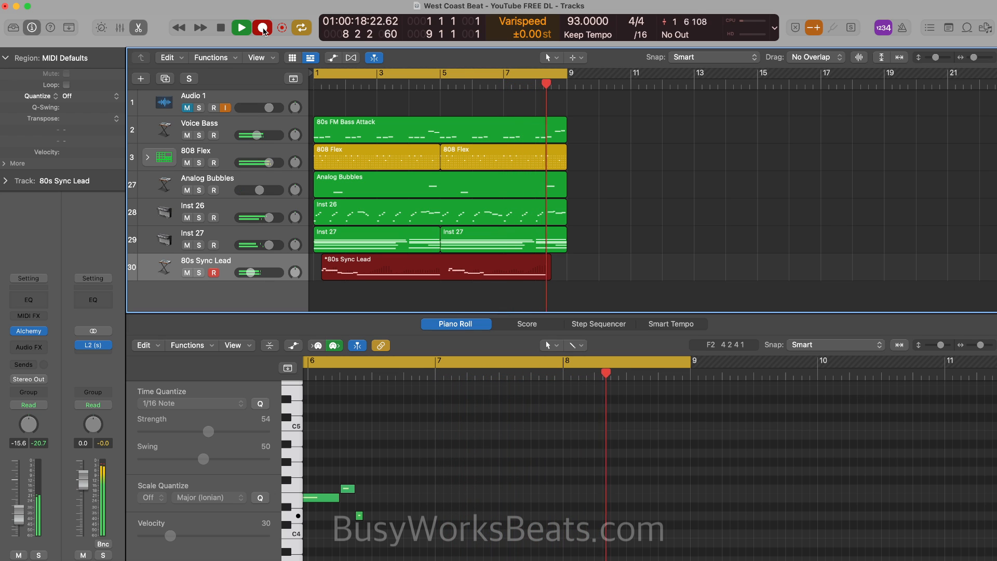
click(263, 28)
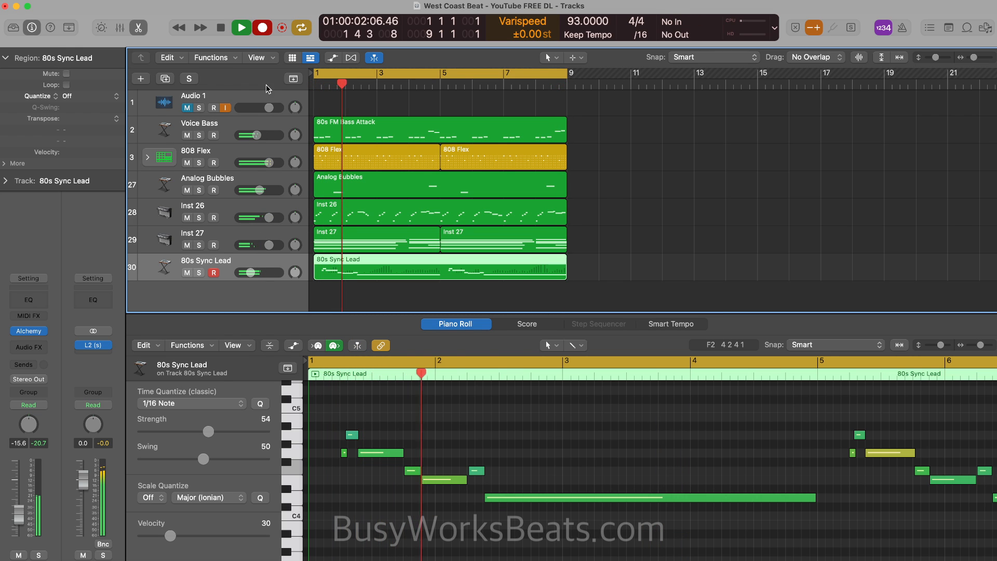
key(space)
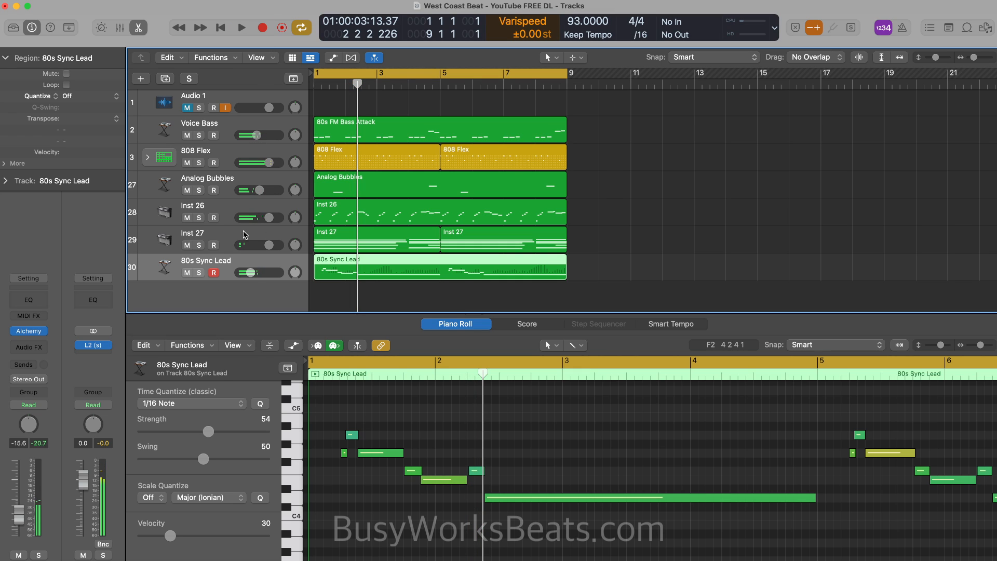
drag(250, 273, 247, 272)
key(space)
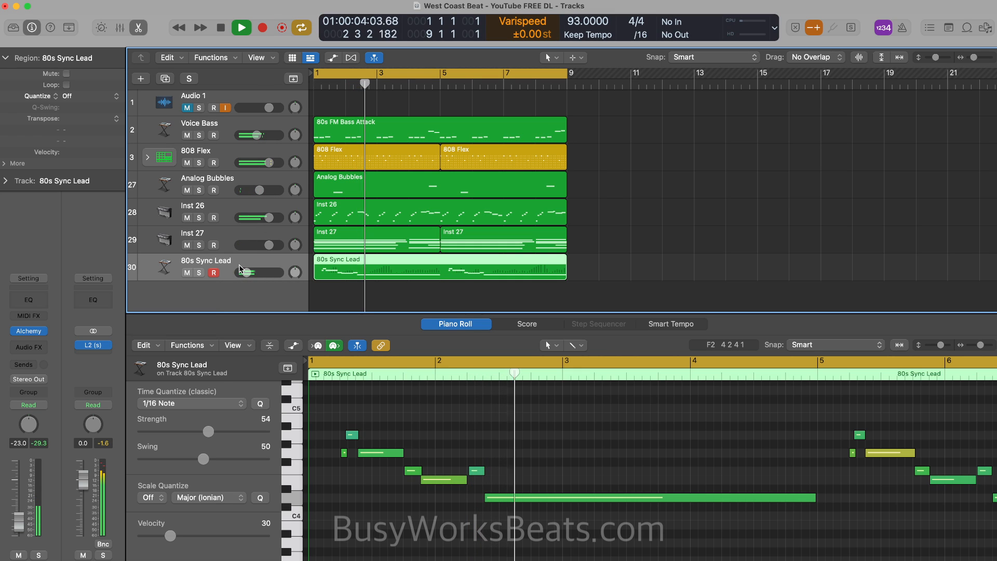
Step: Create a new track with duplicate settings from 80s Sync Lead and open its Alchemy instrument
right_click(207, 272)
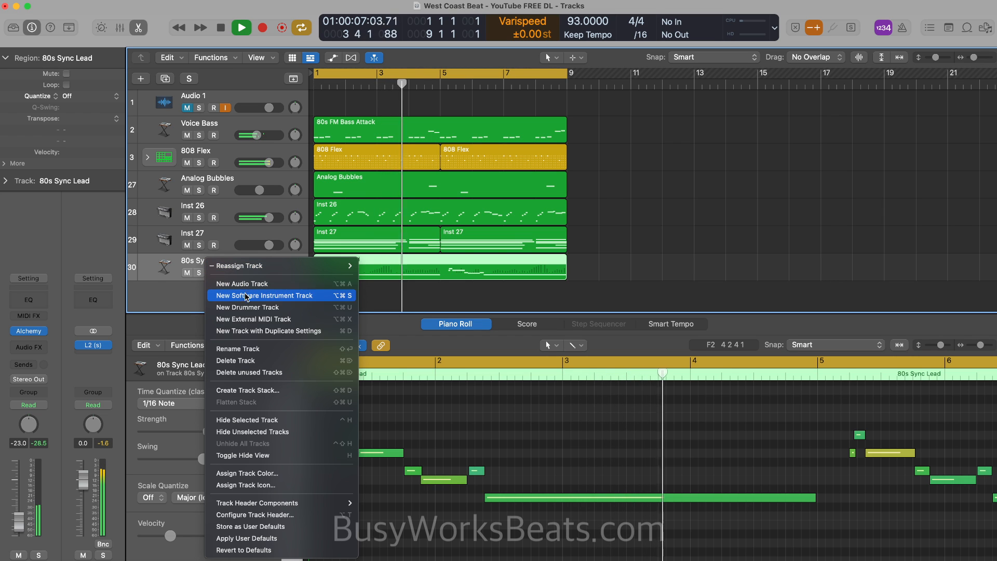
click(244, 331)
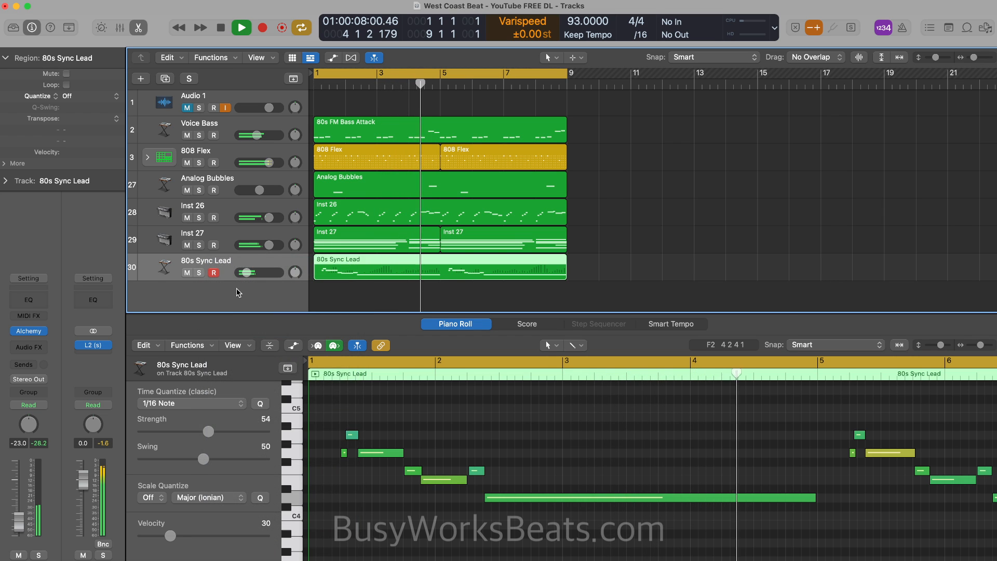
click(29, 331)
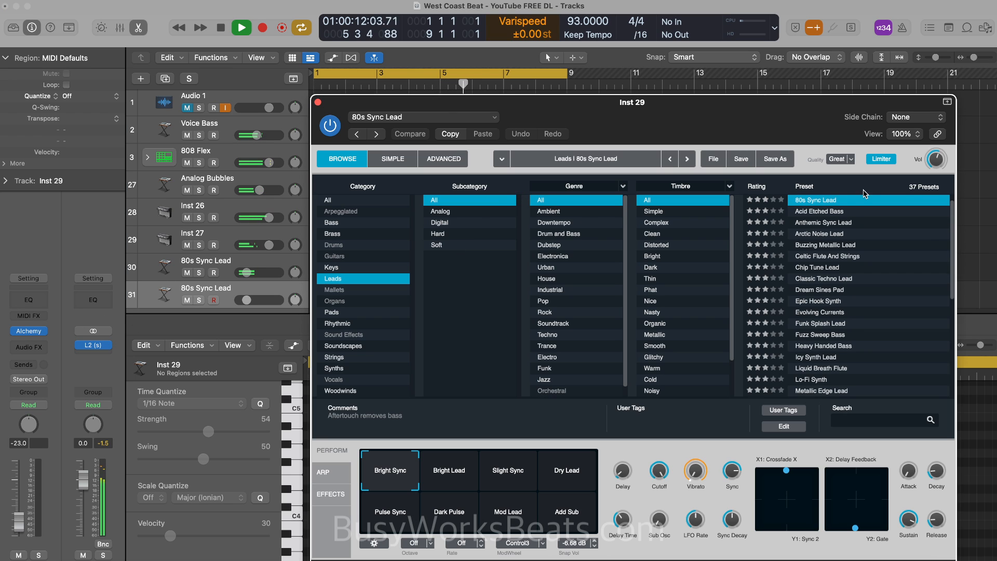
Step: Try the Anthemic Sync Lead and Buzzing Metallic Lead presets on the duplicated track at a volume of -12.0 dB
click(832, 223)
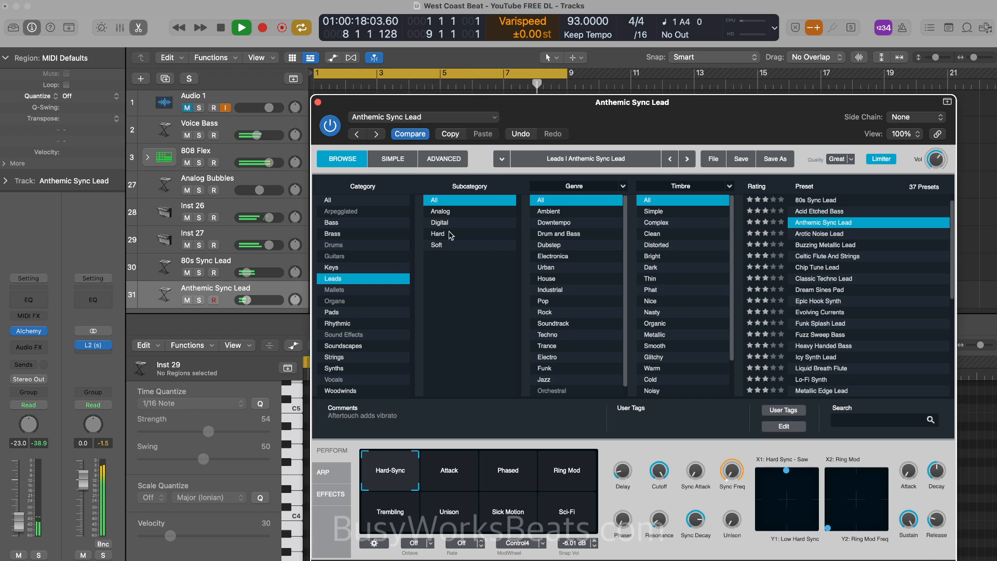
drag(255, 300, 262, 300)
click(871, 246)
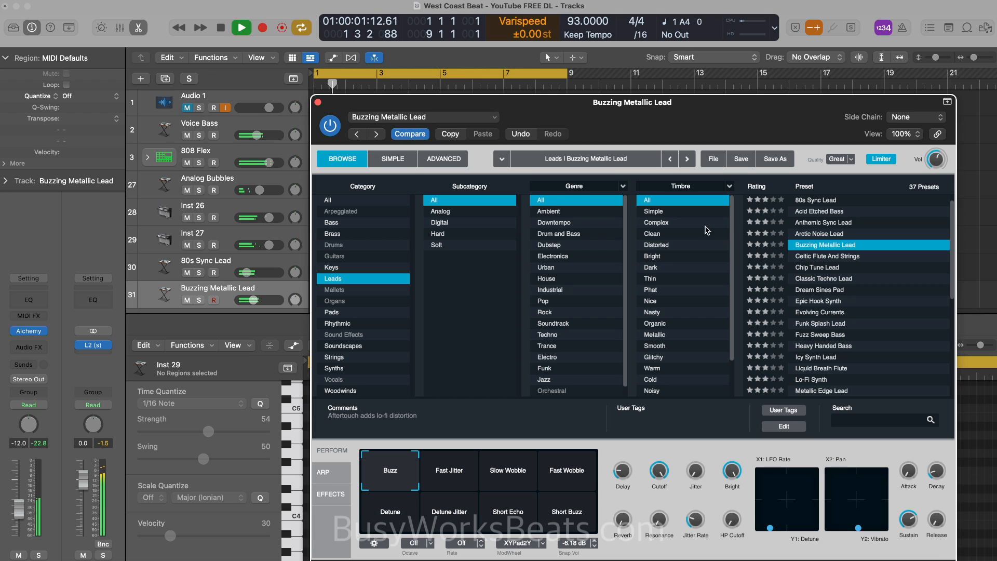
click(318, 102)
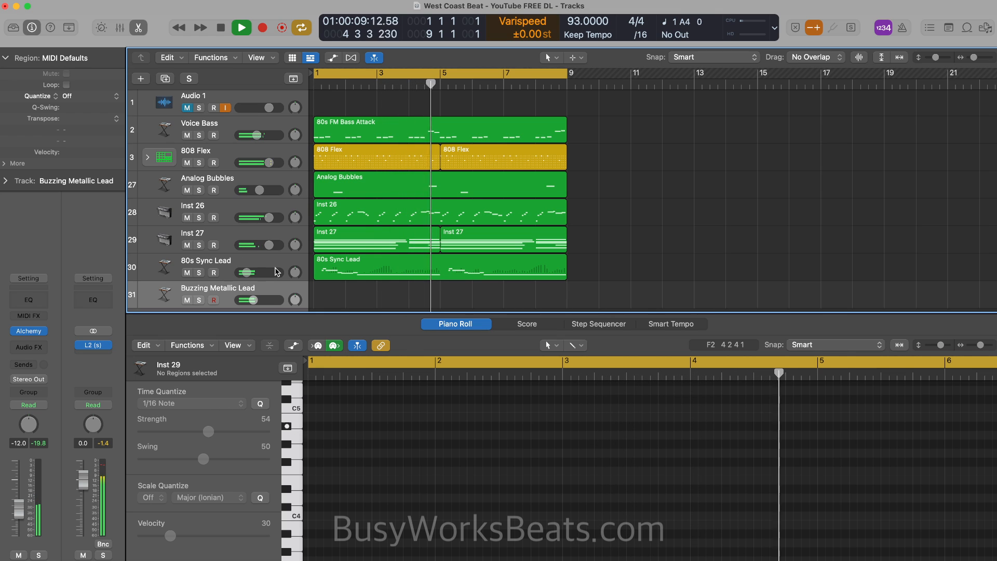
Step: Repeat all regions once from bar 9, delete the first 80s Sync Lead region, and play the beat
key(space)
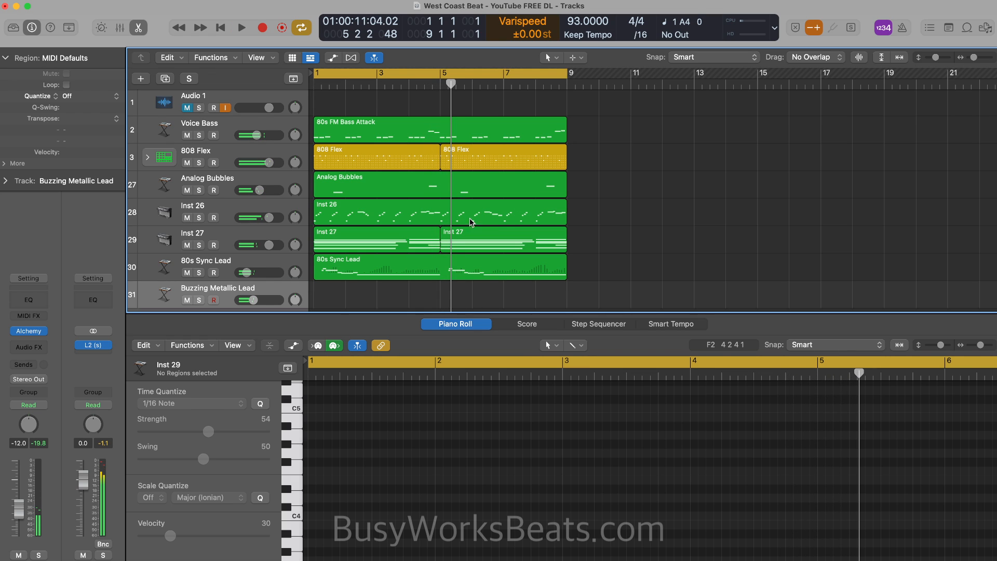
key(super+a)
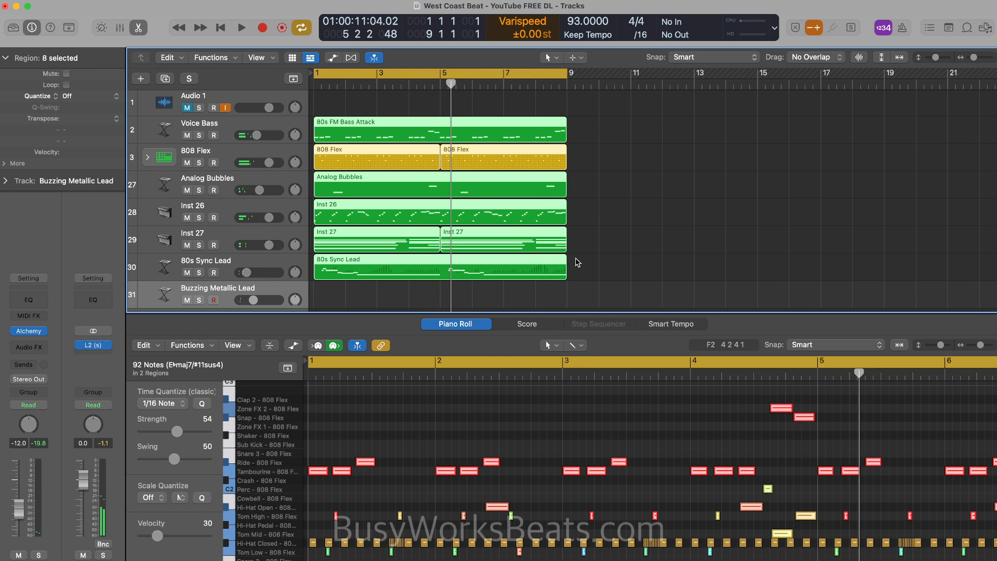
key(super+r)
click(540, 266)
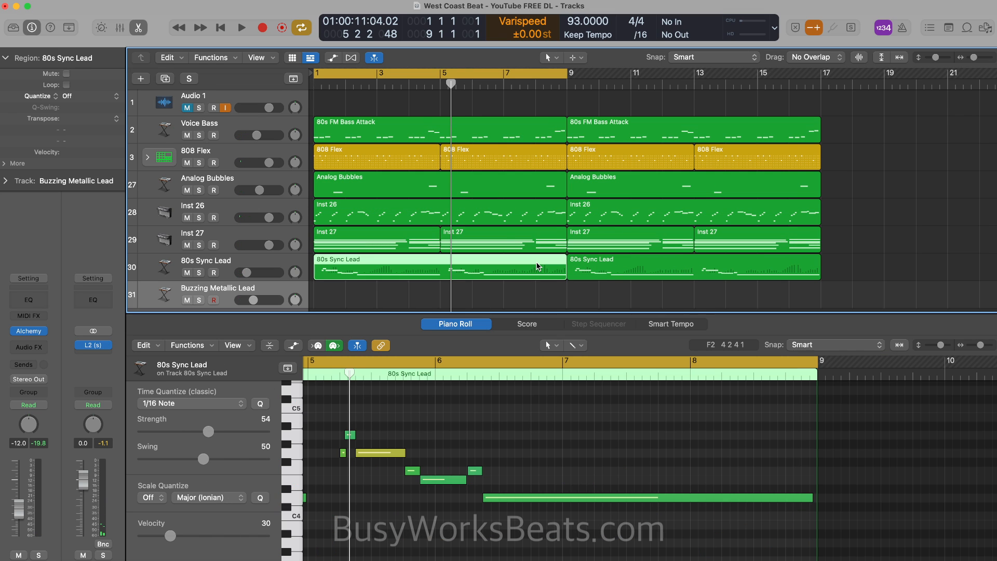
key(Delete)
key(space)
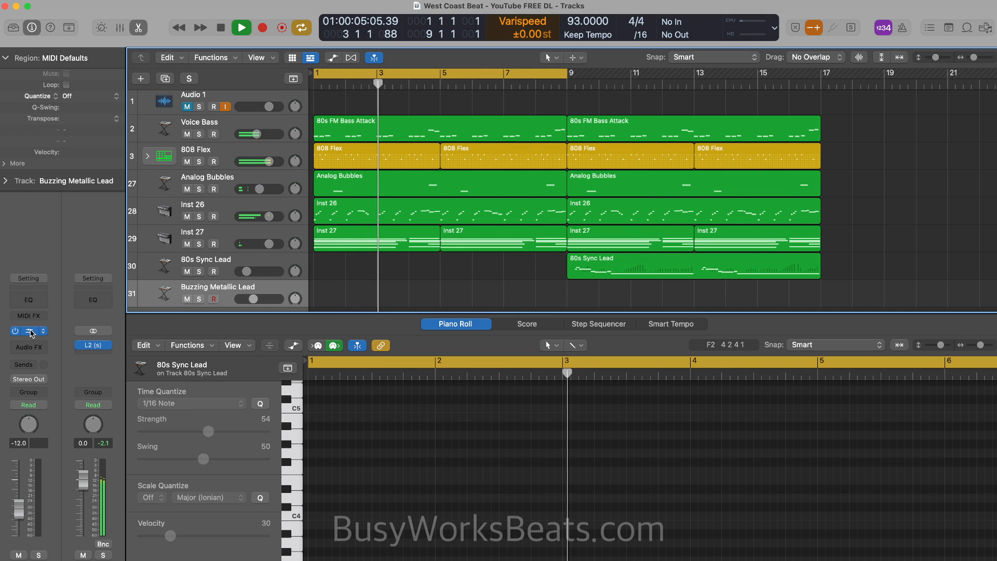
Step: Audition Alchemy lead presets such as Chip Tune Lead, Classic Techno Lead and Epic Hook Synth on track 31, and load Funk Splash Lead
double_click(165, 291)
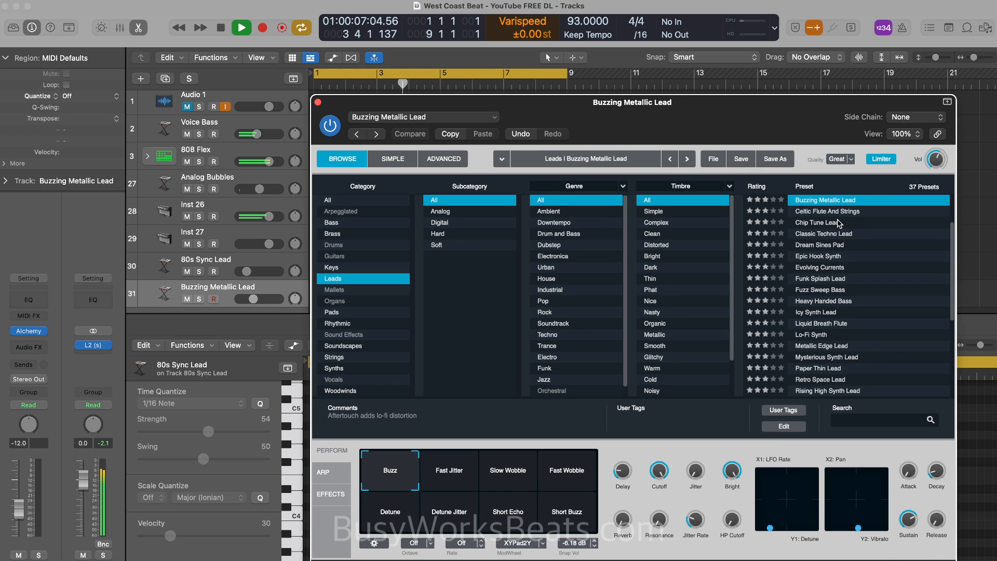
click(840, 223)
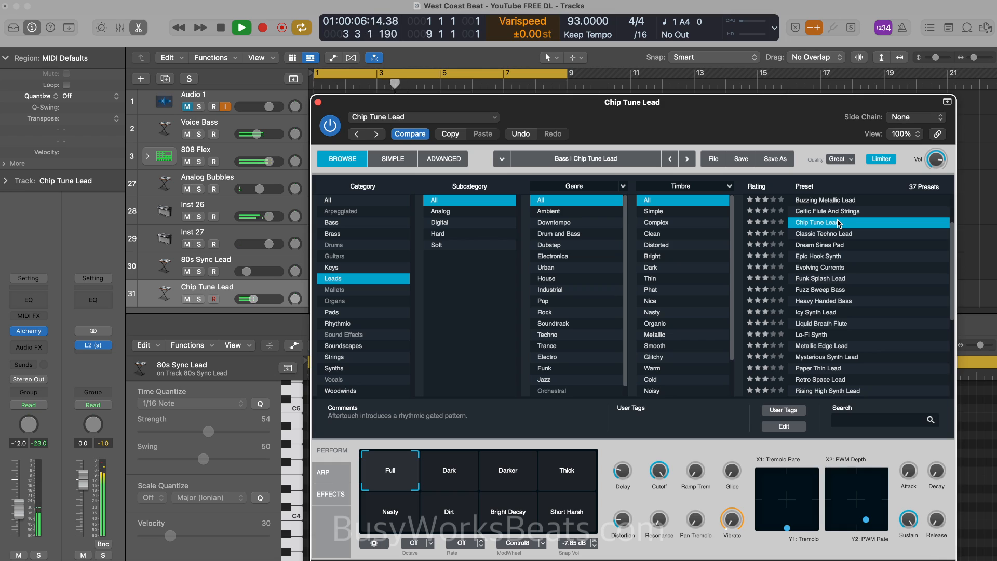
click(856, 235)
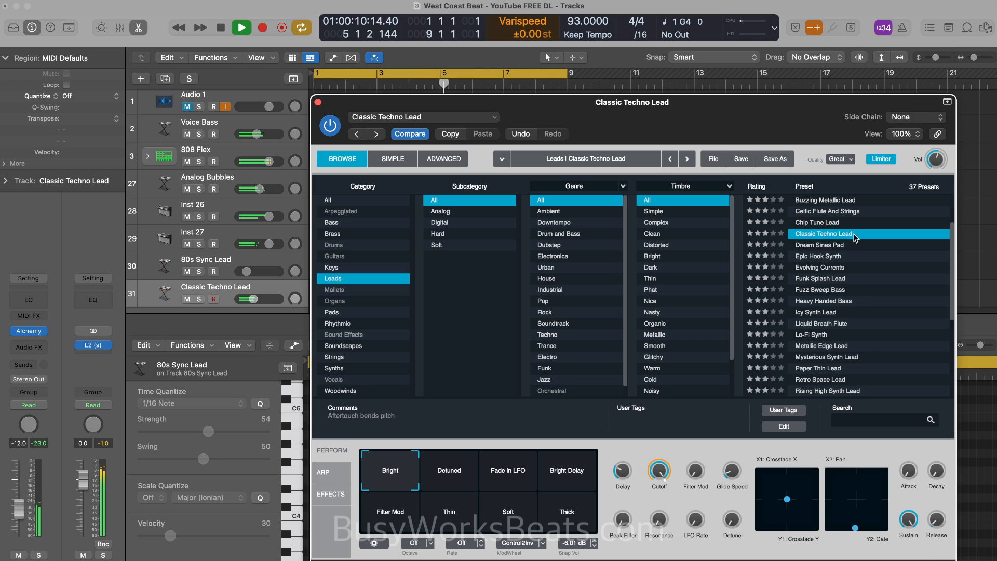
key(Down)
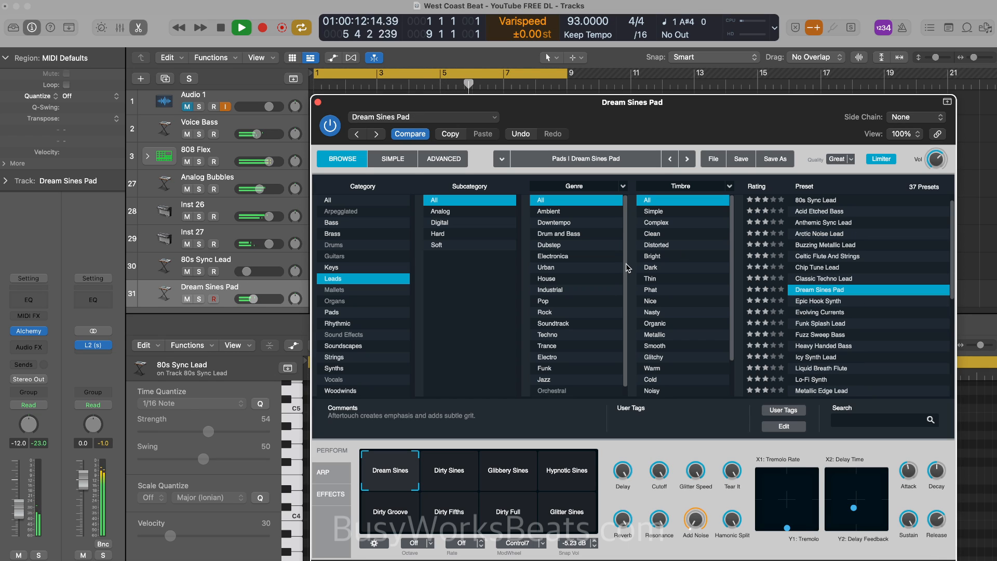
click(862, 305)
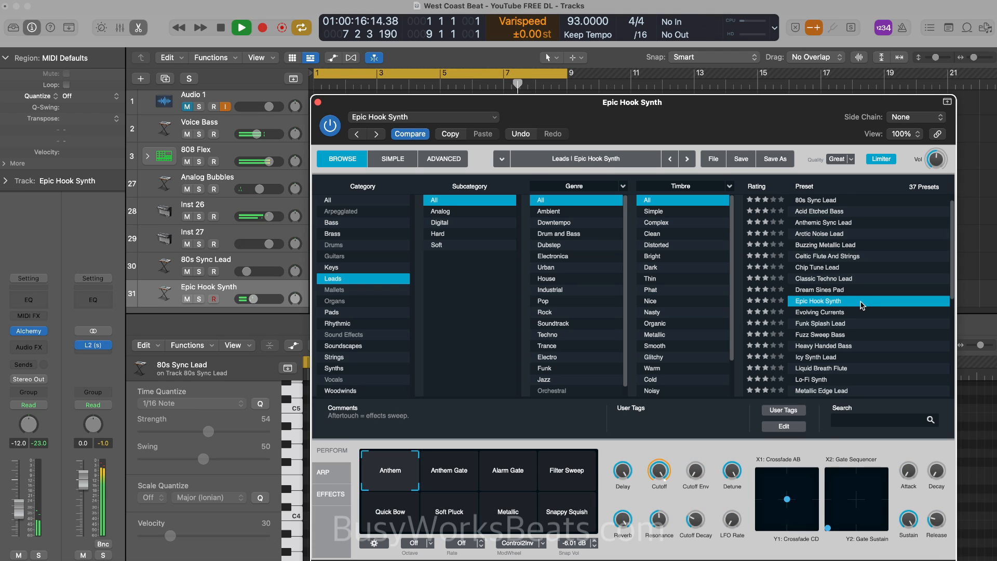
key(Down)
key(Down)
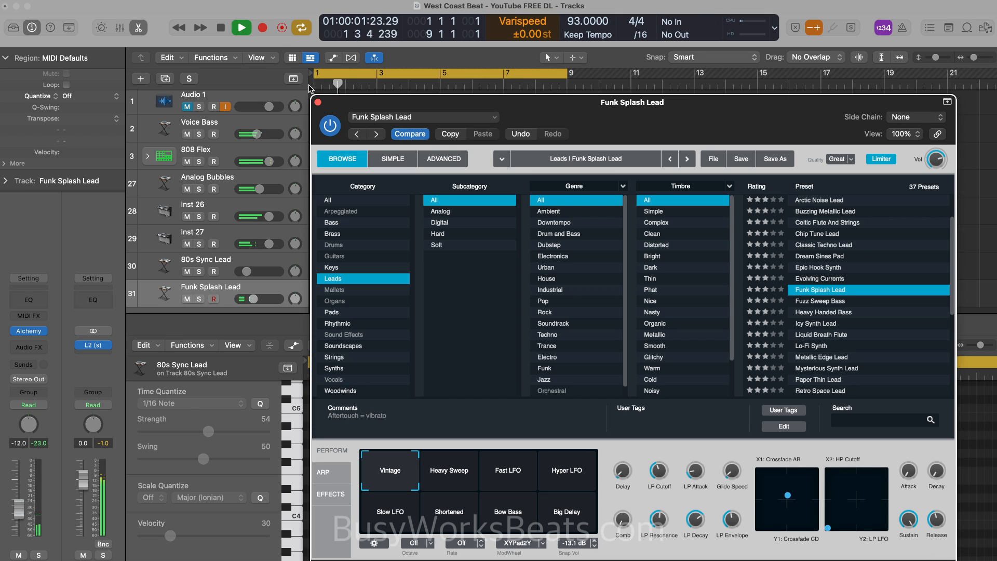
click(317, 102)
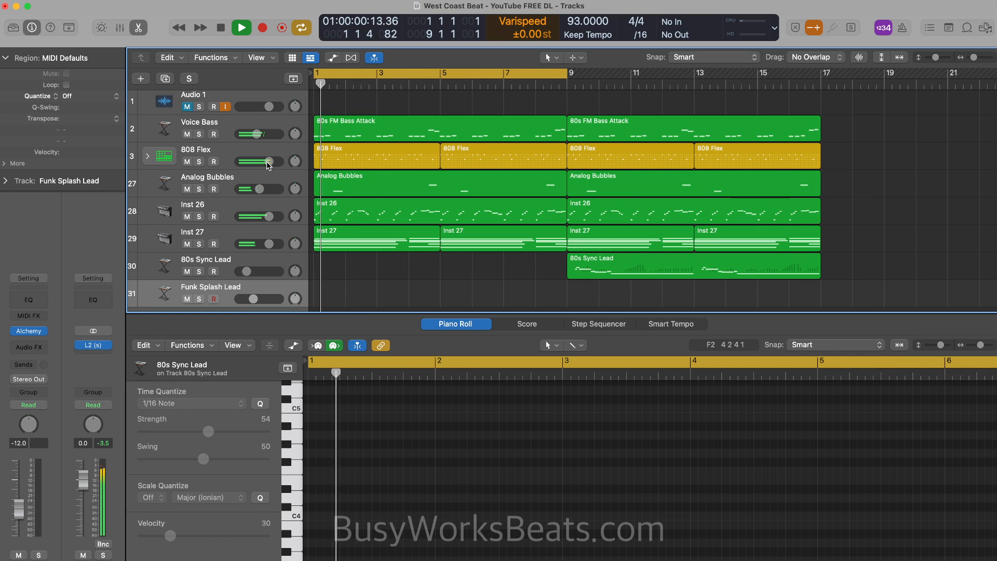
Step: Record a part on the Funk Splash Lead track from bar 1 to bar 8
click(221, 30)
click(263, 29)
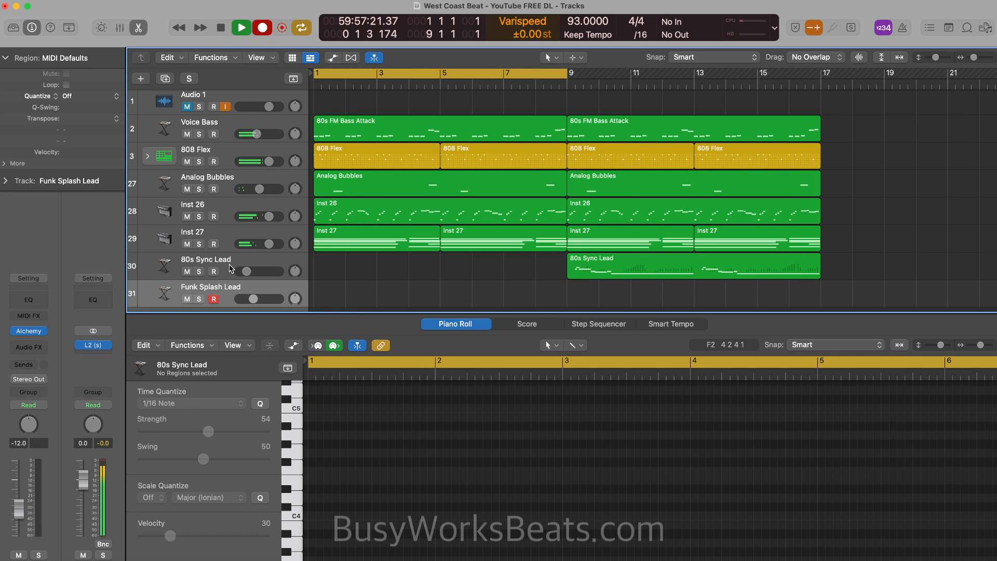
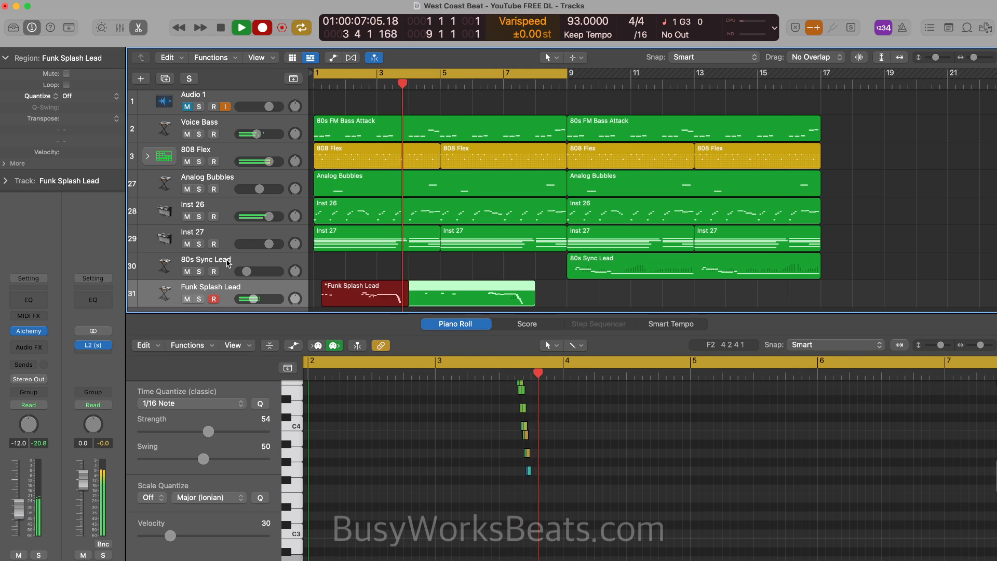
key(space)
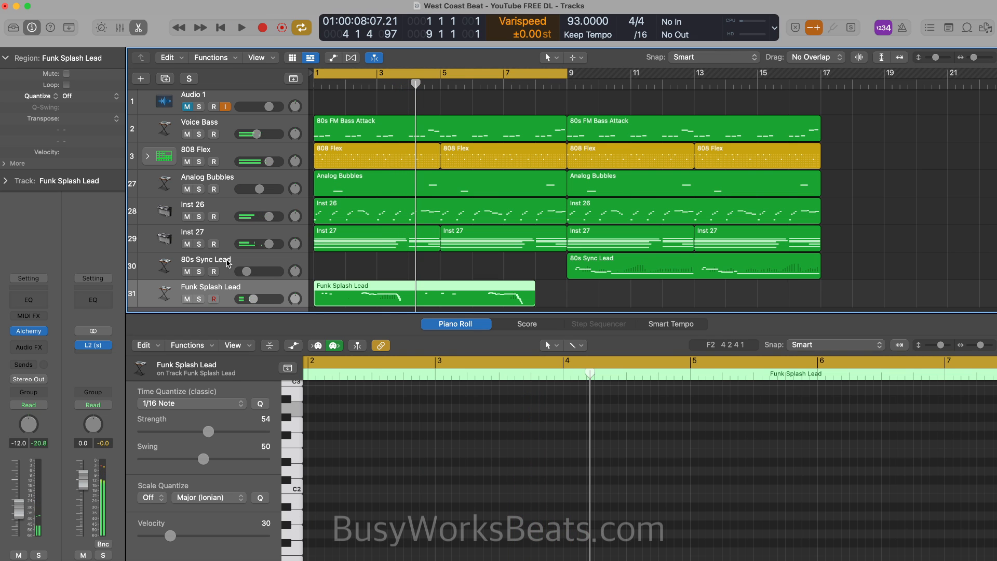
Step: Play back the recording and lower the Funk Splash Lead track's volume to -16.6 dB
key(space)
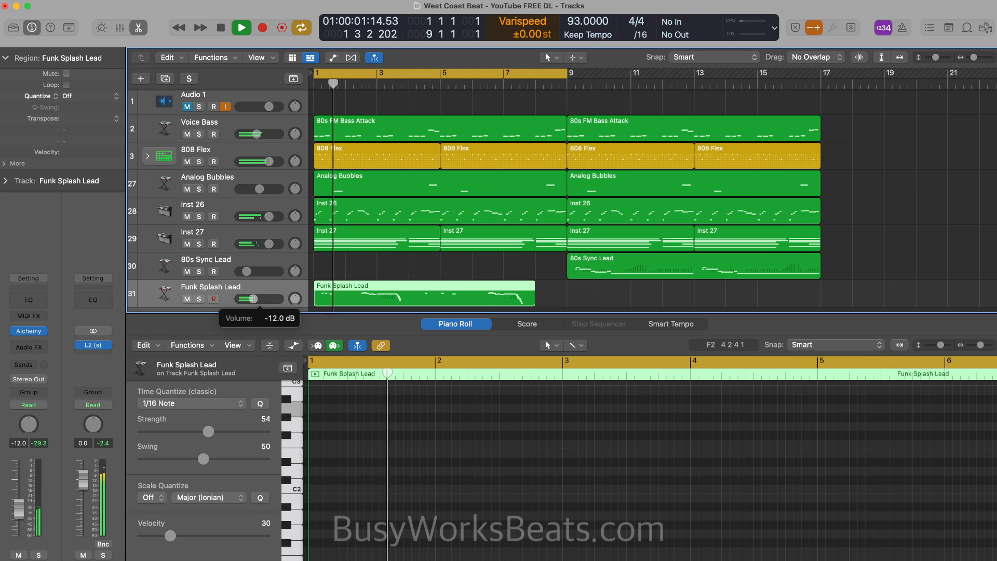
drag(253, 299, 249, 299)
scroll(358, 278, down, 1)
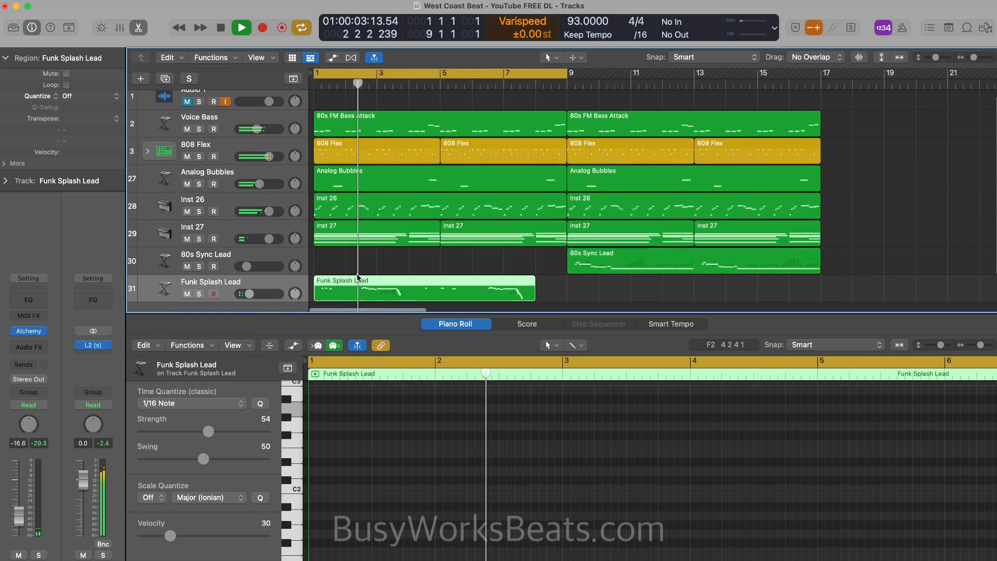
scroll(357, 278, down, 2)
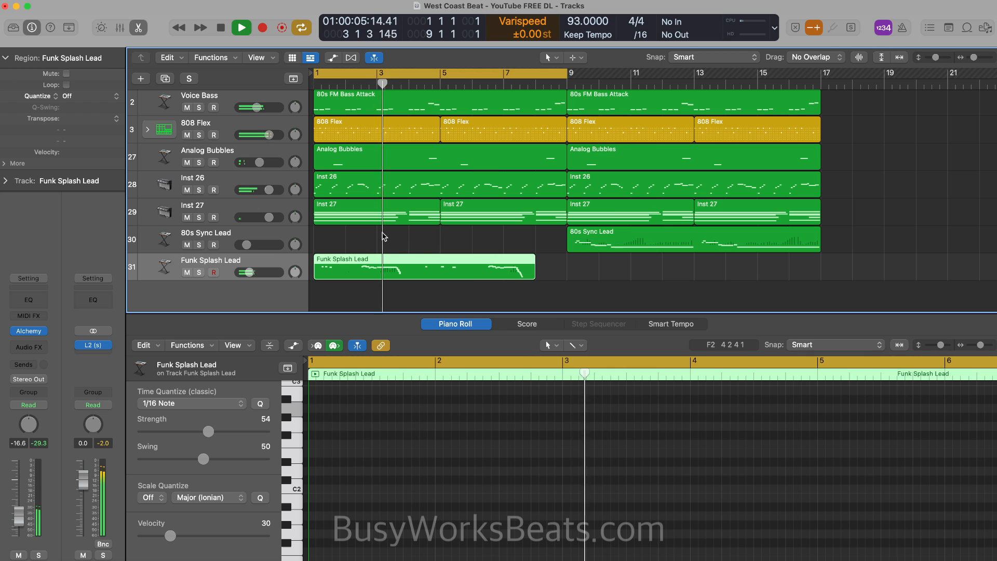
Step: Stop playback, extend the cycle range to bar 17, and return the playhead to bar 1
scroll(247, 221, up, 3)
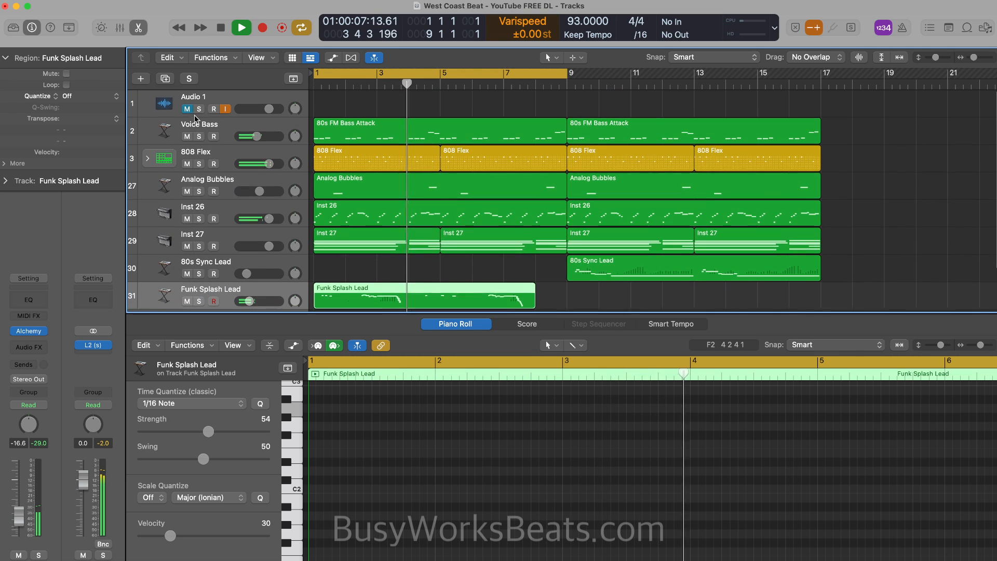
key(space)
scroll(391, 192, down, 3)
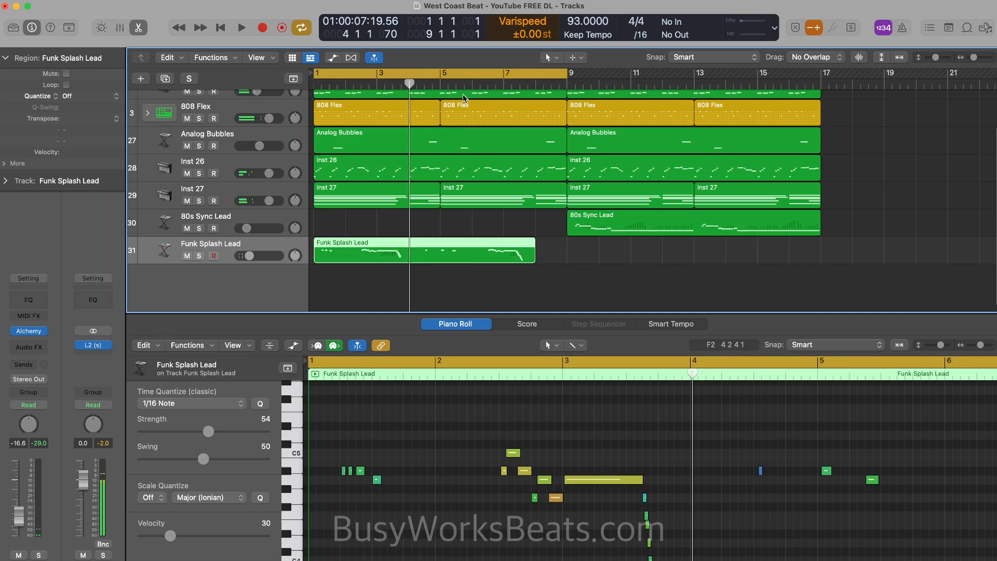
drag(566, 71, 820, 86)
key(Return)
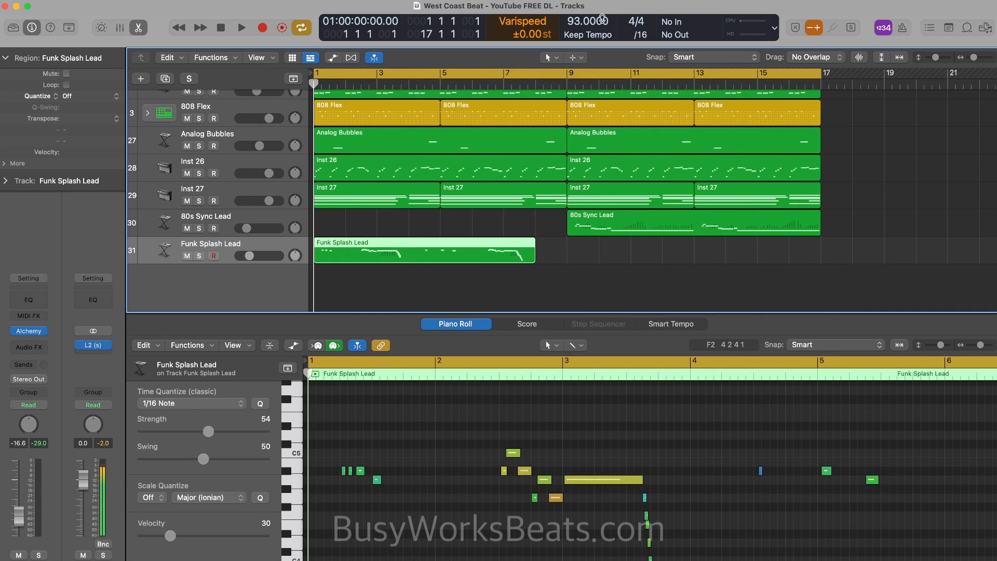
Step: Set the Varispeed transposition to -3.00 st, mute the Audio 1 track, start playback, and raise the tempo to 103 BPM
double_click(523, 33)
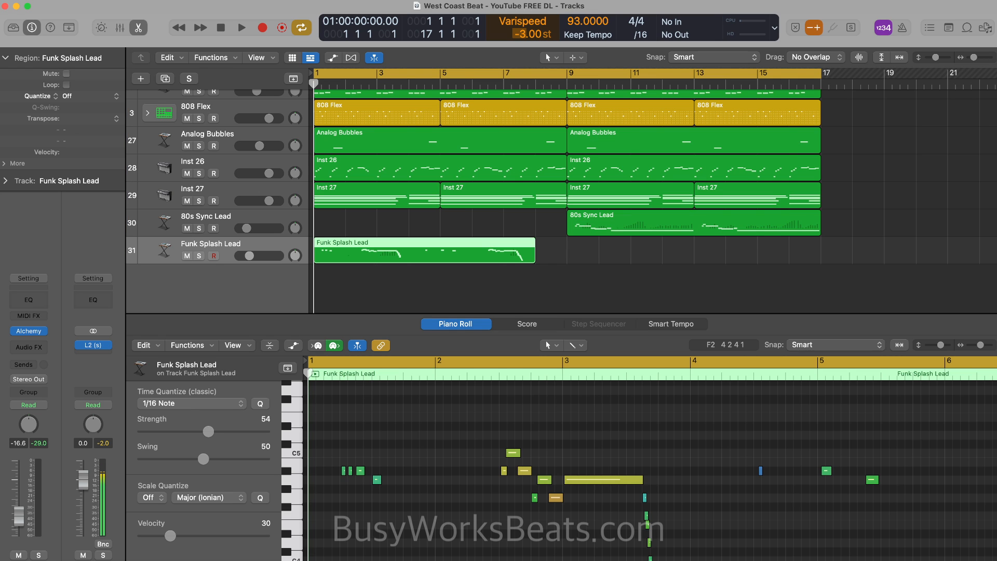
scroll(278, 140, up, 3)
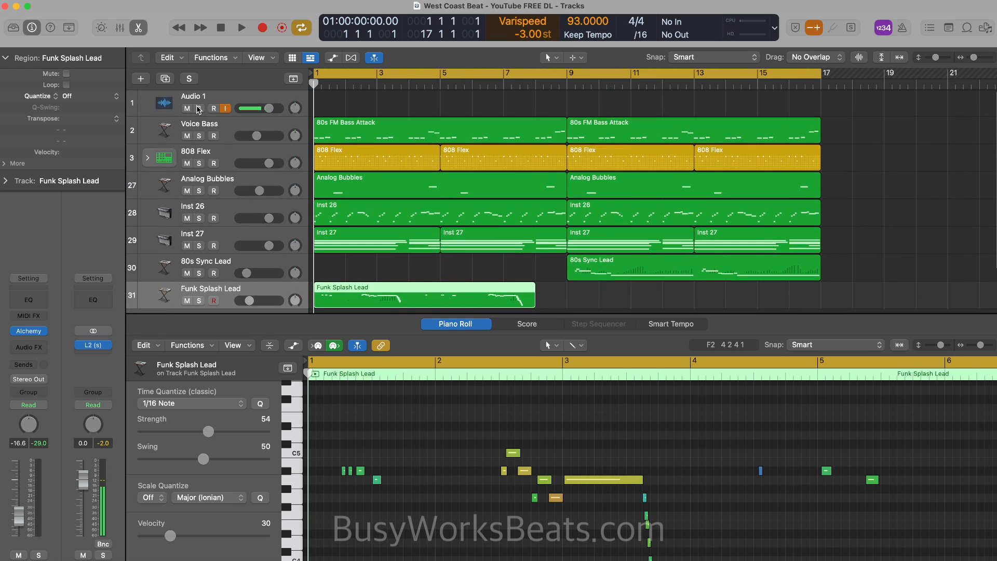
click(187, 108)
key(space)
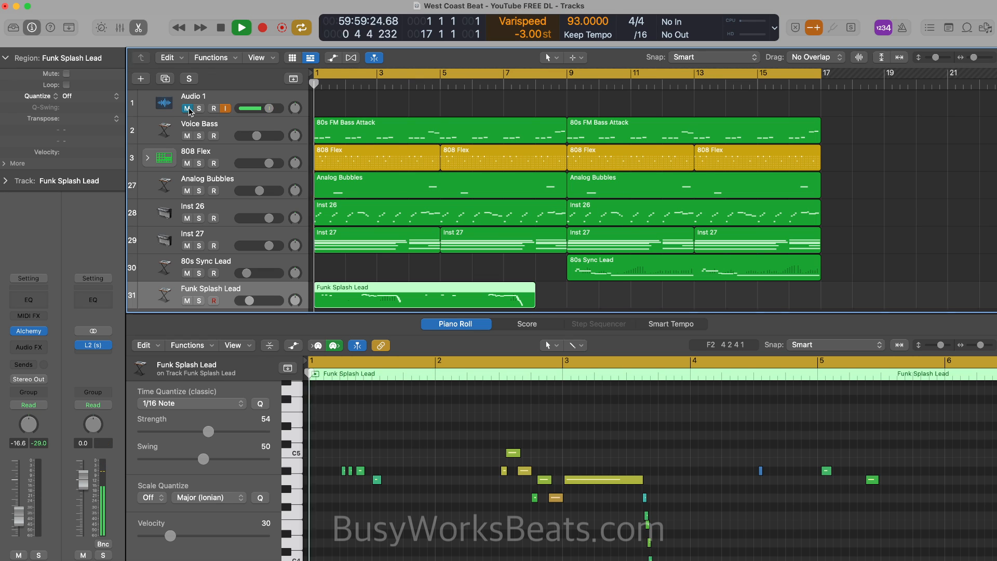
drag(575, 19, 571, 0)
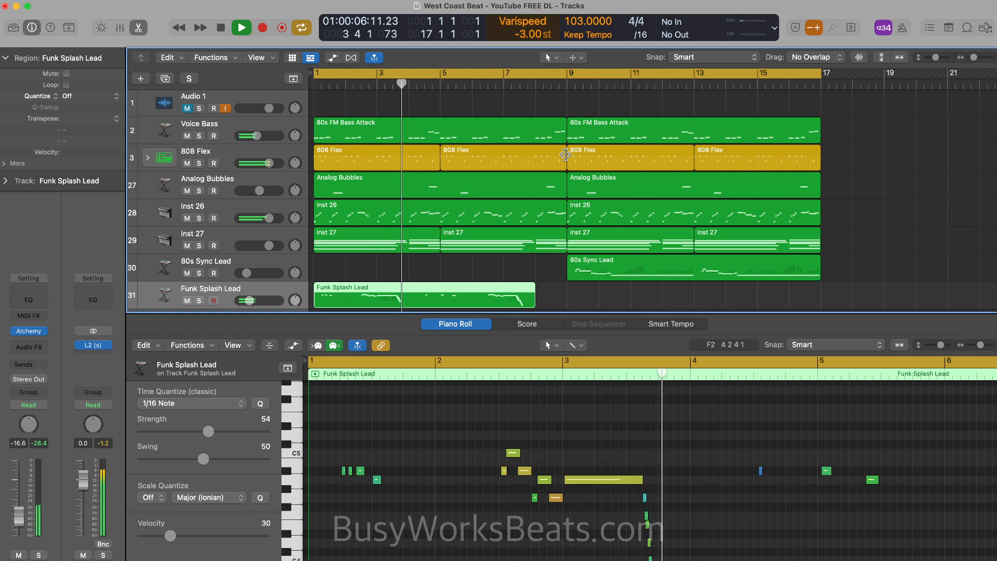
Step: Hide the inspector, delete the first Inst 26 region at bar 1, and restart the beat from the beginning
click(40, 27)
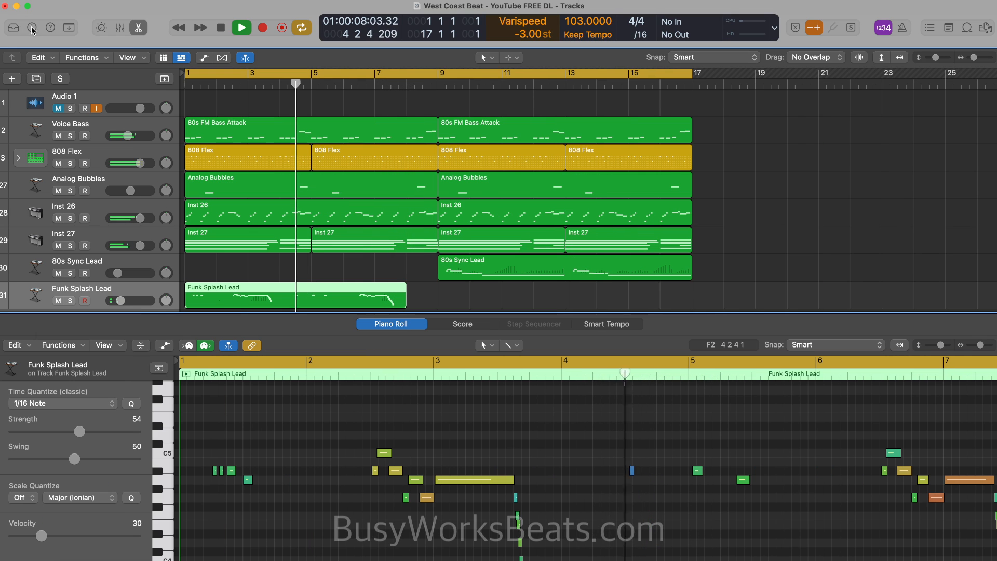
scroll(280, 217, down, 1)
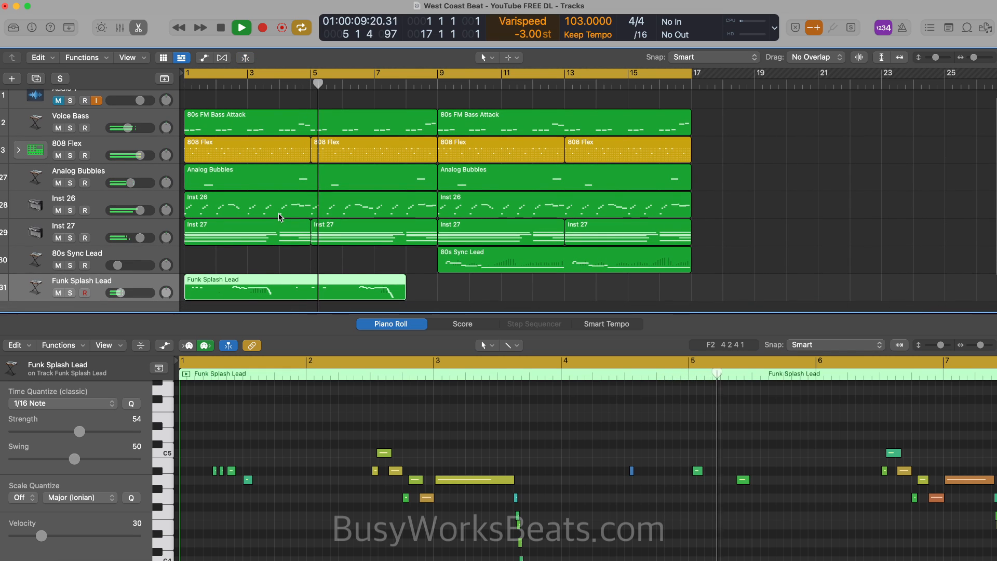
scroll(288, 208, right, 1)
click(289, 207)
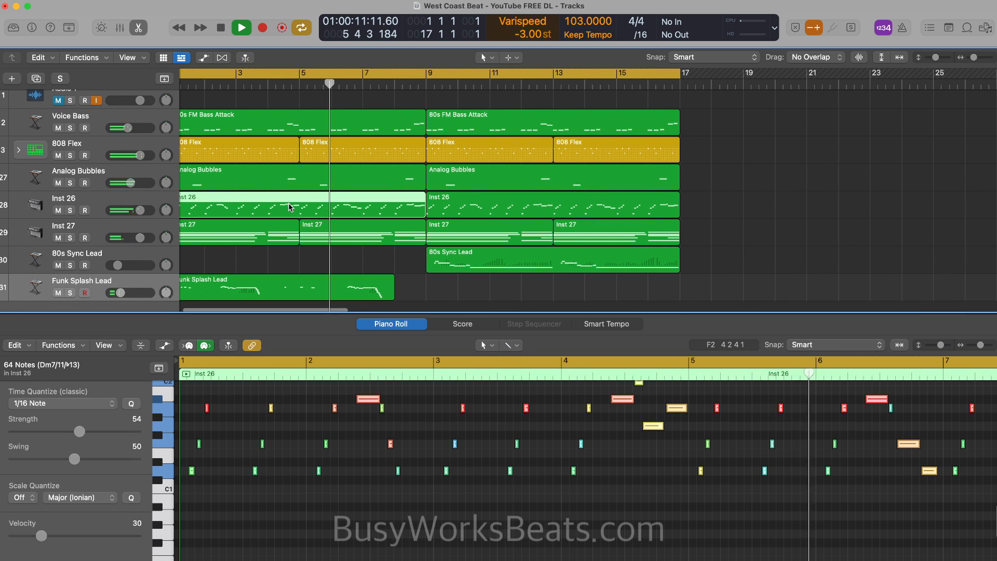
key(BackSpace)
key(Return)
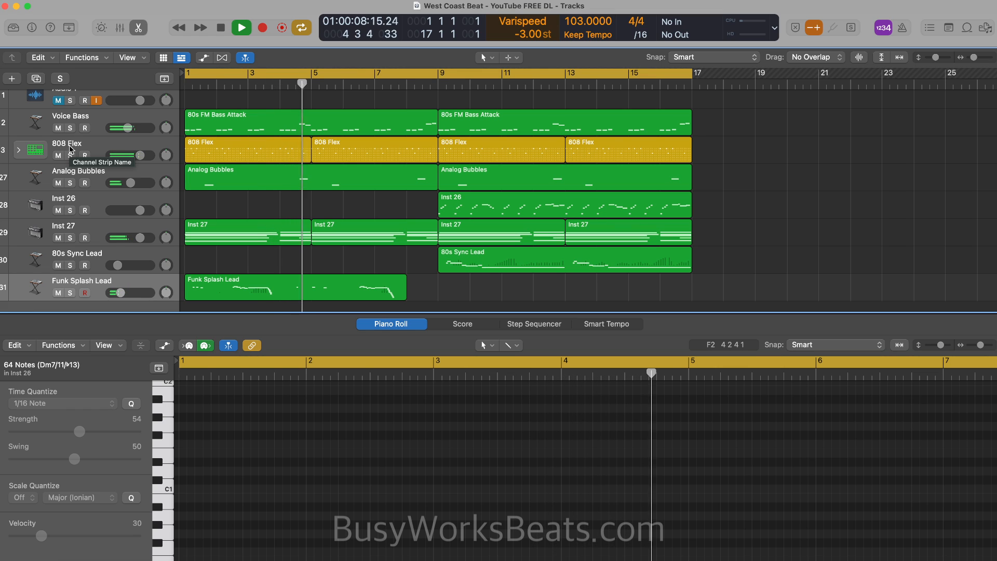
Step: Raise the 808 Flex track's volume to 1.7 dB and lower the Inst 26 track's volume to -12.6 dB
scroll(248, 182, up, 1)
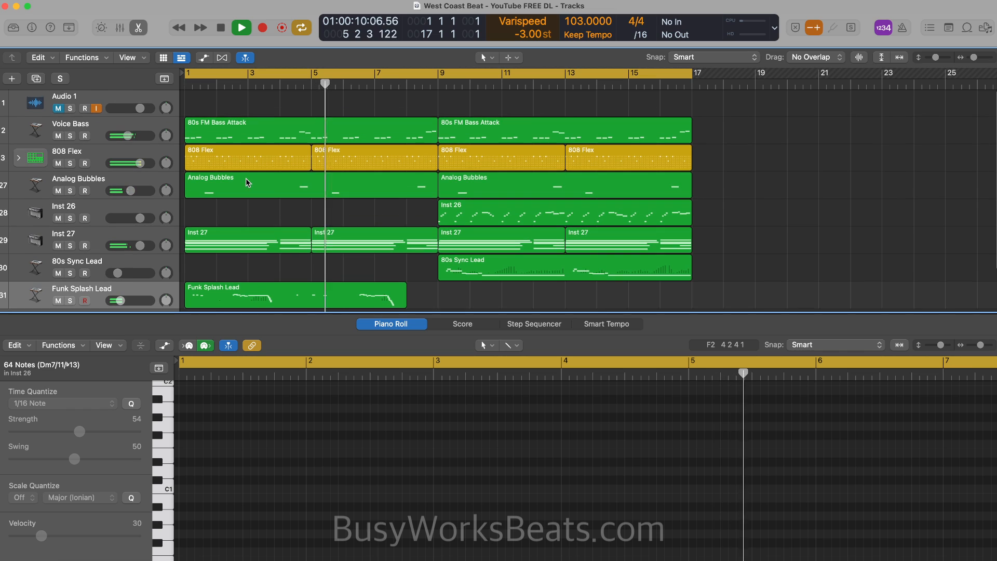
drag(140, 163, 143, 163)
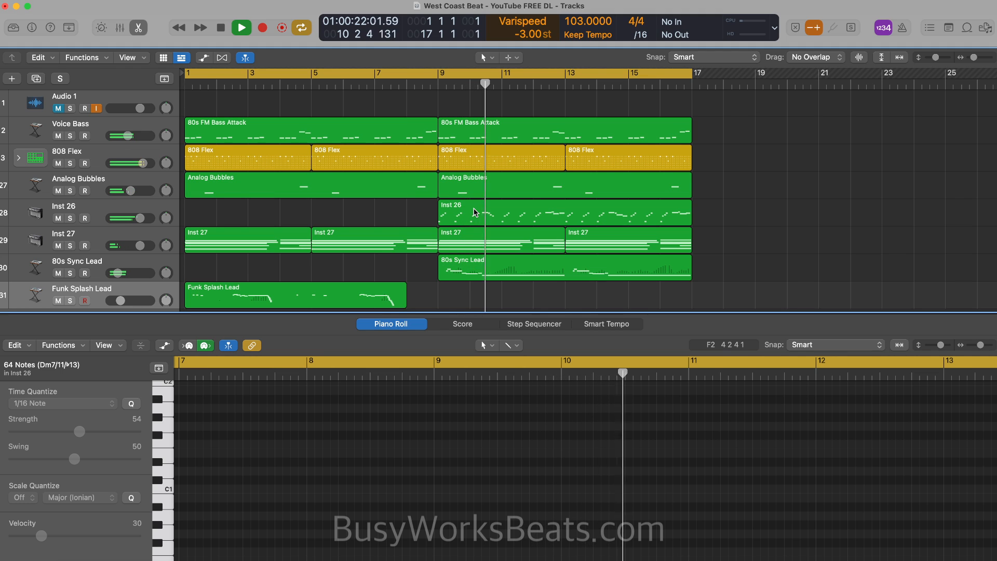
drag(139, 218, 123, 219)
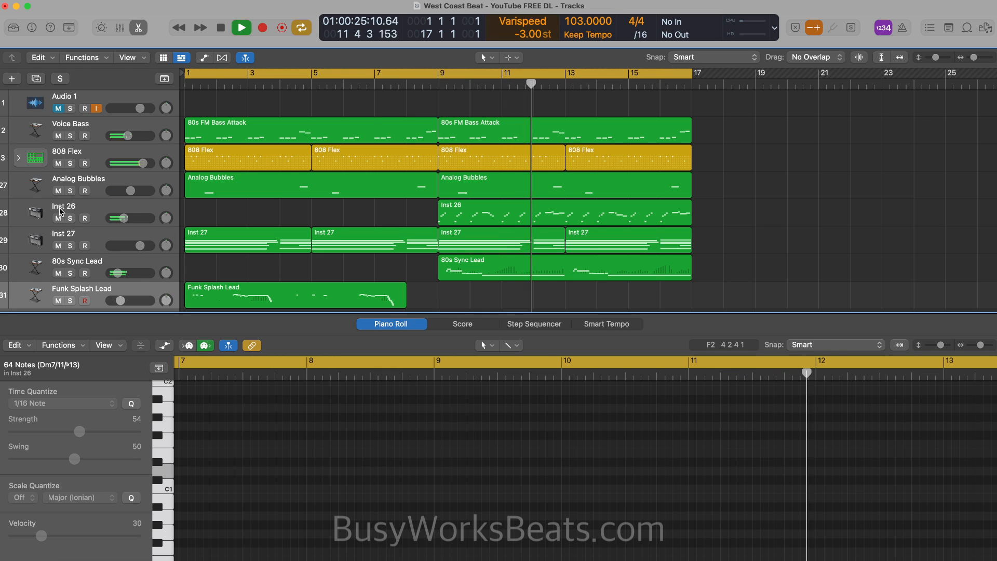
Step: Add a stereo AutoFilter to the Inst 26 track with 48% resonance and an envelope threshold of -36 dB
click(37, 211)
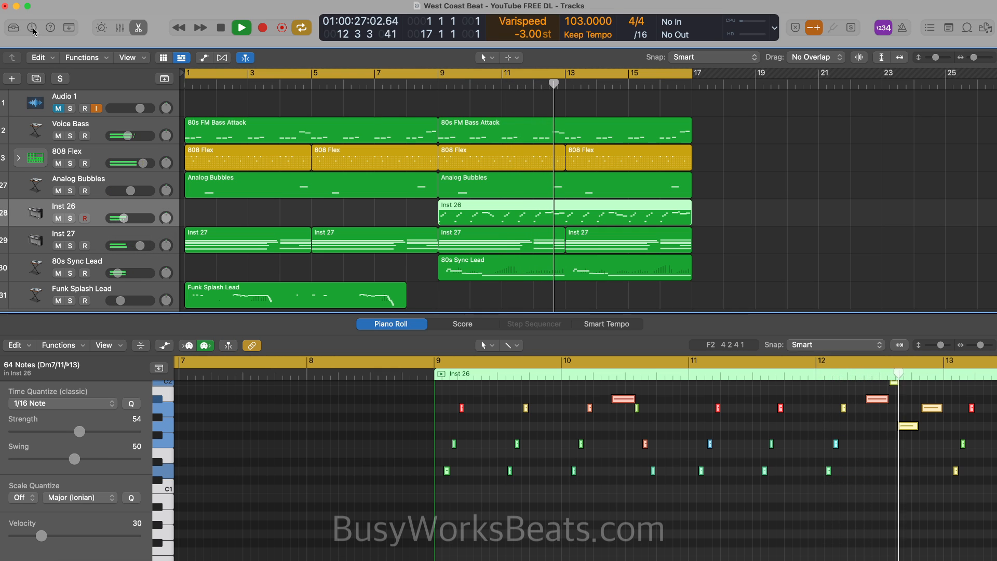
key(i)
click(32, 348)
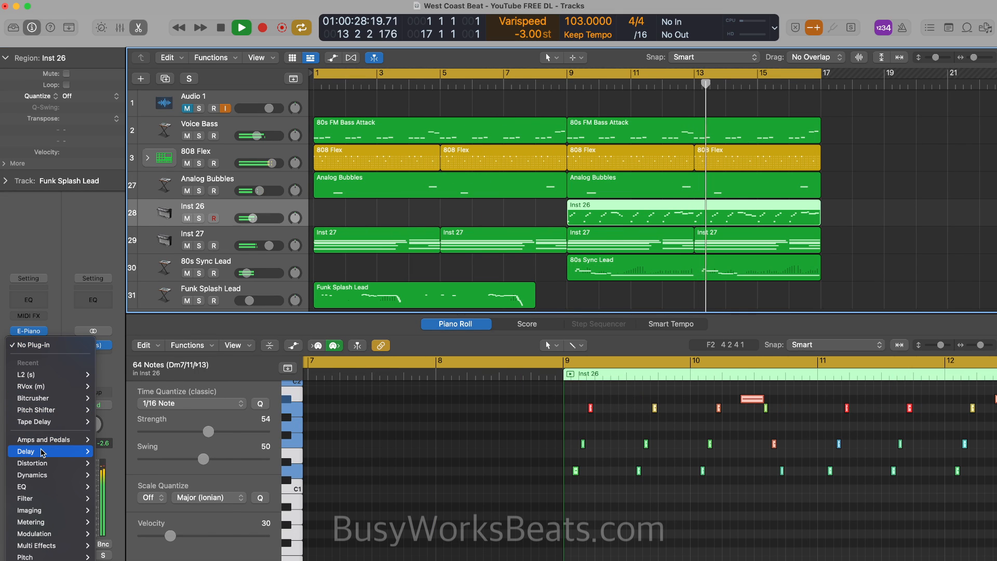
mouse_move(31, 498)
mouse_move(131, 485)
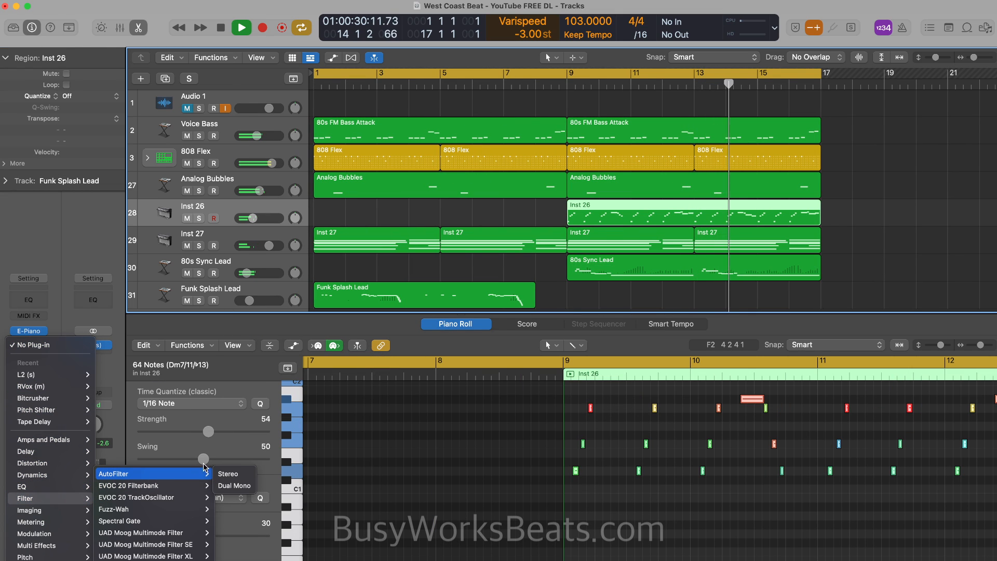
click(228, 473)
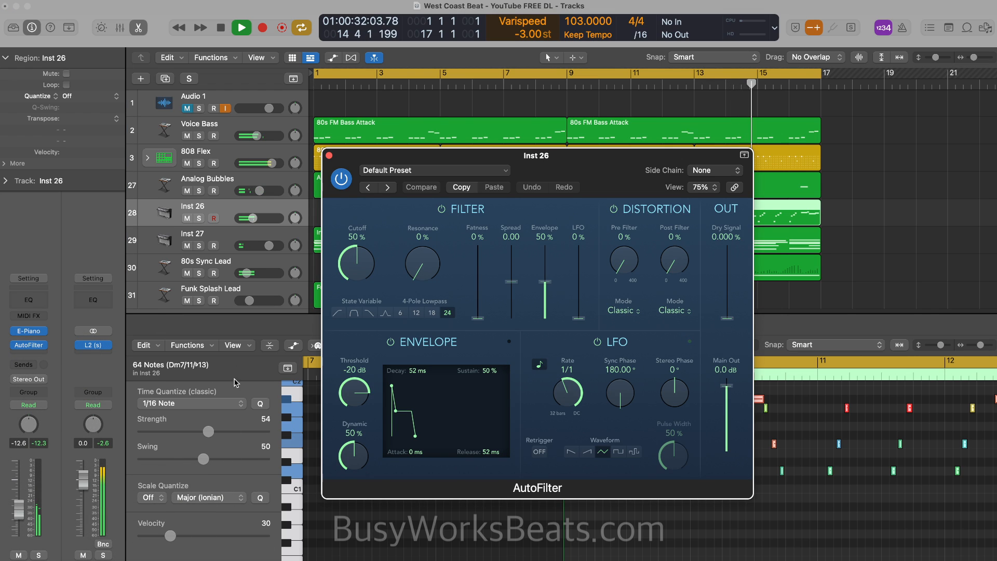
drag(421, 268, 421, 192)
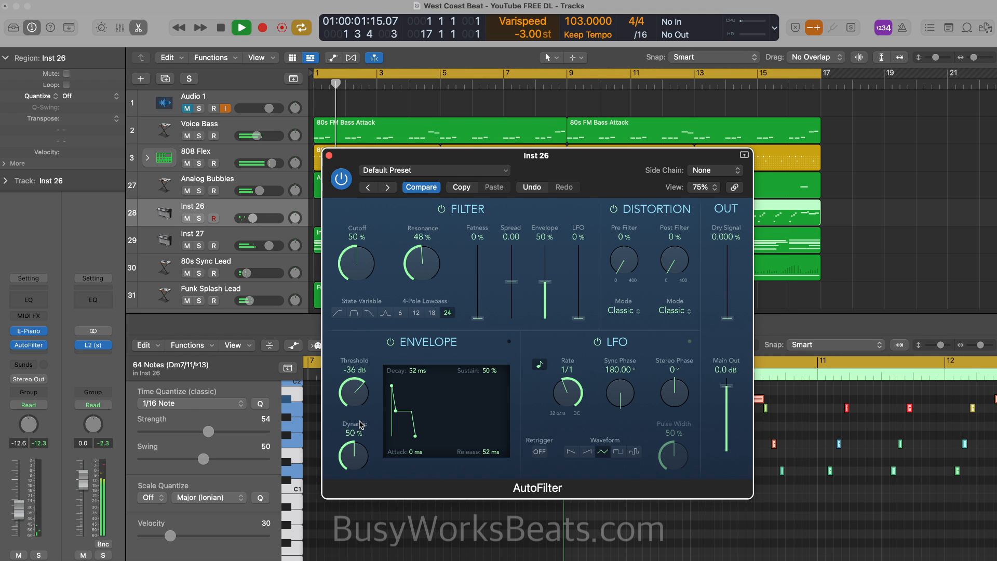
click(329, 156)
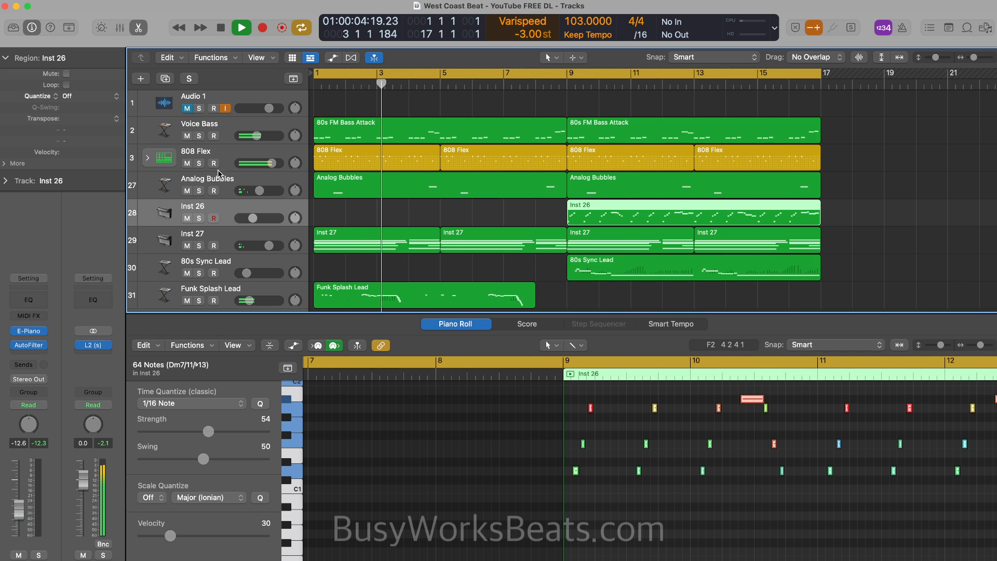
Step: Open the 808 Flex pattern in the Step Sequencer and expand the Hi-Hat Closed row's subrows
click(192, 156)
scroll(222, 460, down, 5)
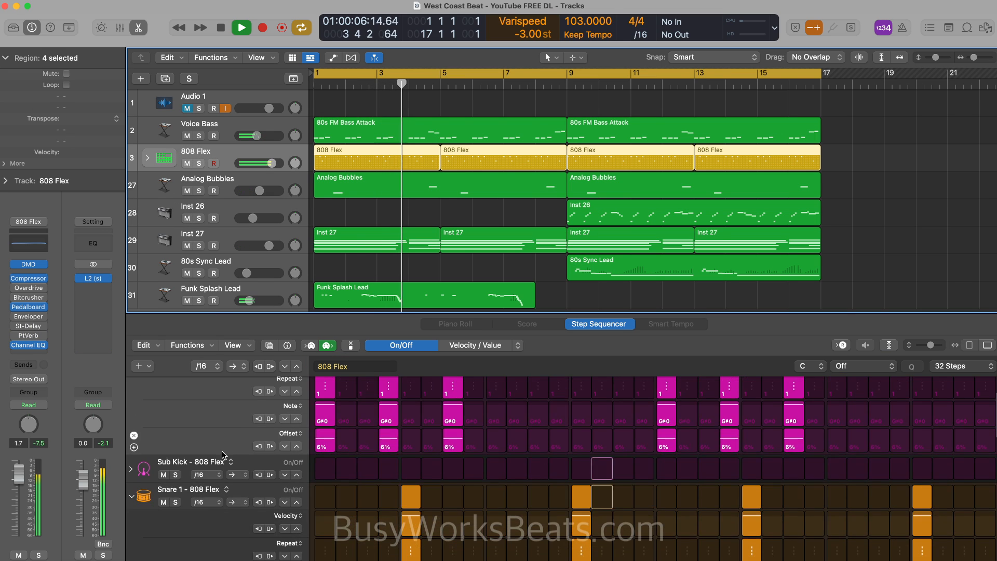
scroll(222, 460, down, 8)
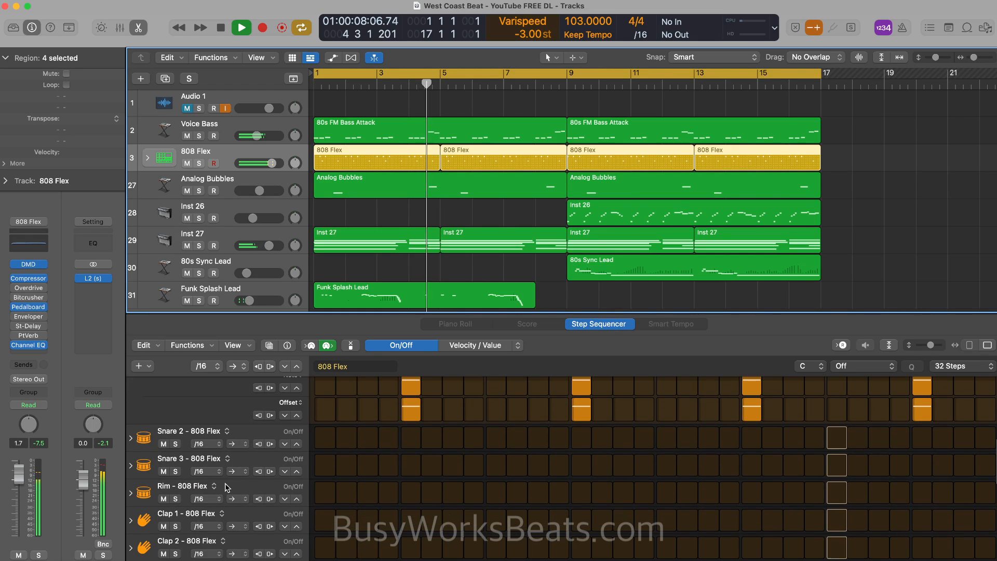
scroll(227, 486, up, 1)
click(132, 515)
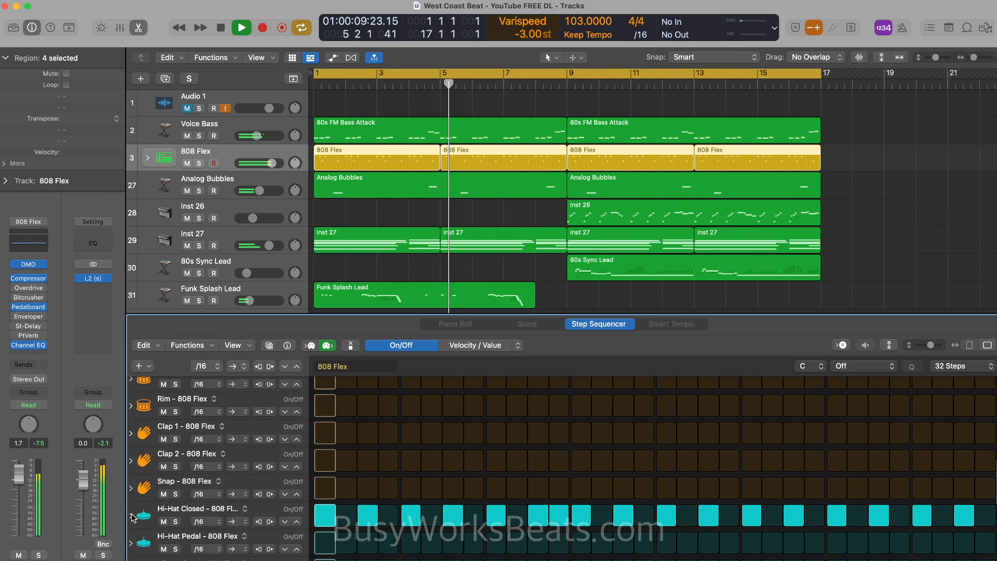
scroll(249, 523, down, 3)
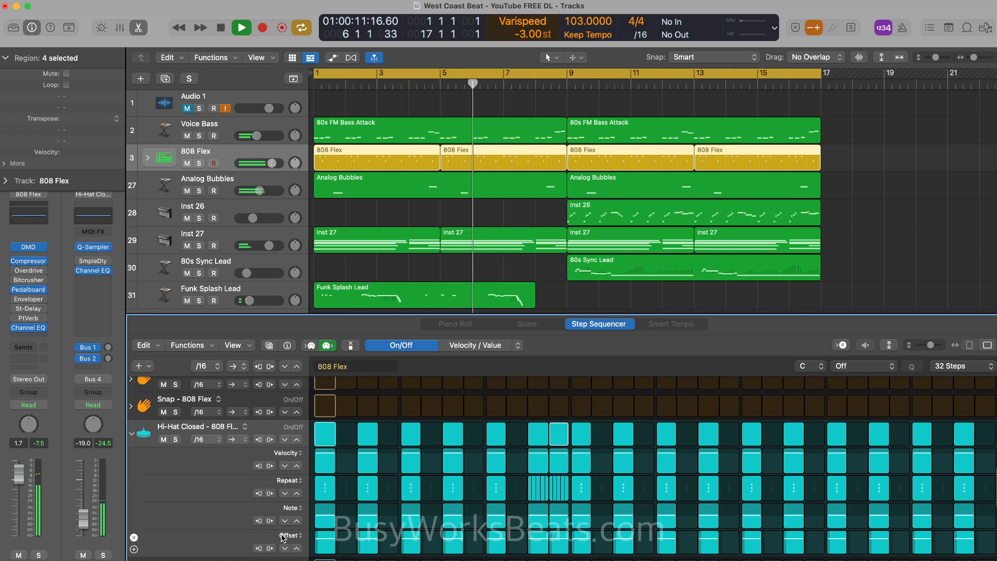
Step: Lower the step offset of the whole Hi-Hat Closed row to 1% while the beat plays
click(287, 549)
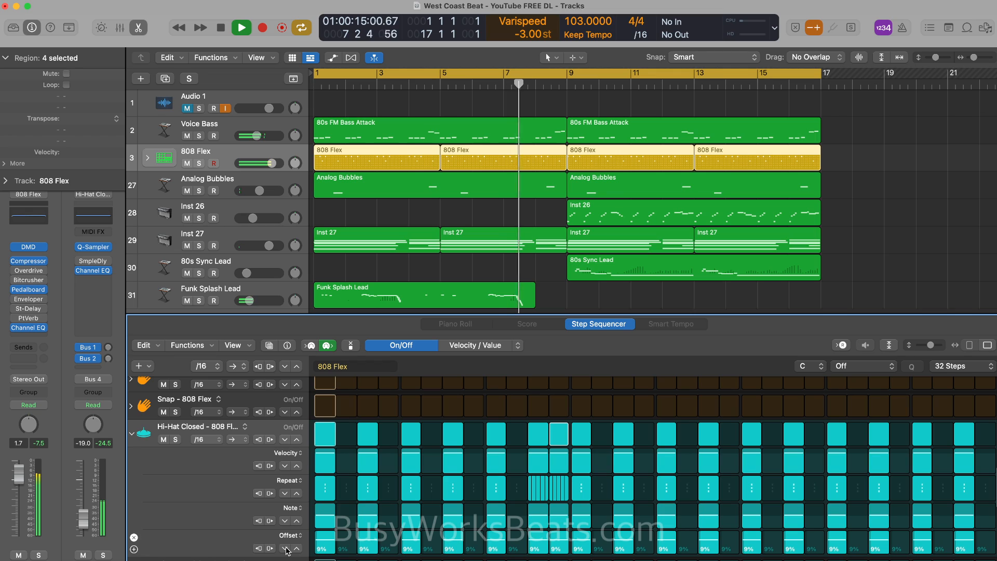
click(469, 149)
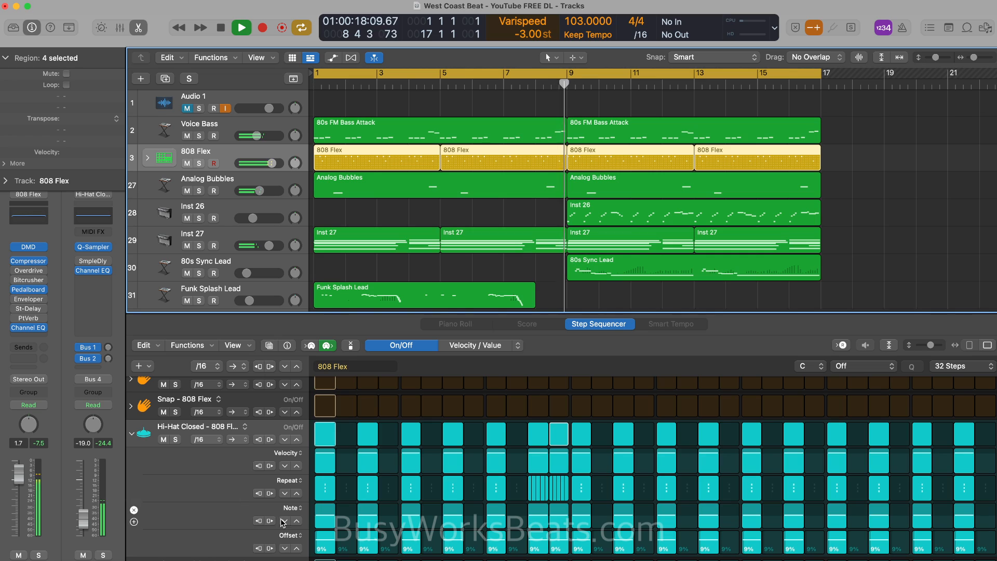
click(287, 549)
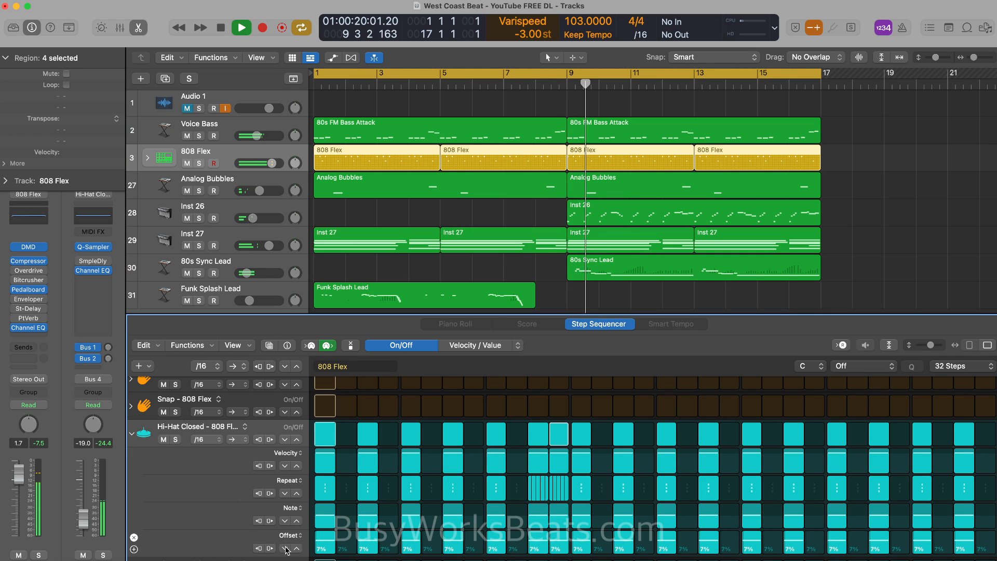
click(287, 549)
click(287, 549)
click(287, 549)
click(287, 549)
click(287, 549)
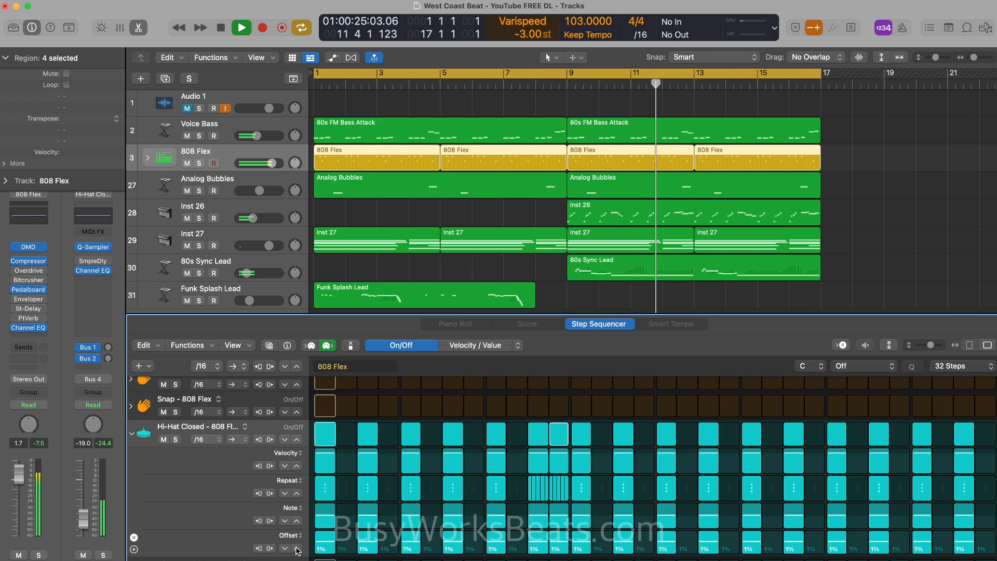
Step: Examine the Snare 1 row's offset in the 808 Flex pattern while the beat plays
scroll(243, 440, up, 10)
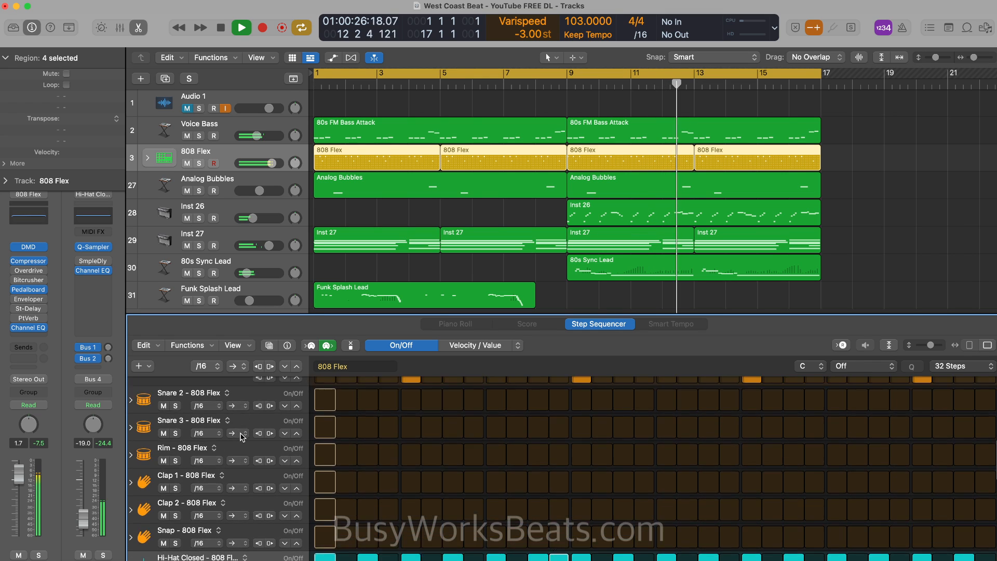
scroll(134, 523, down, 2)
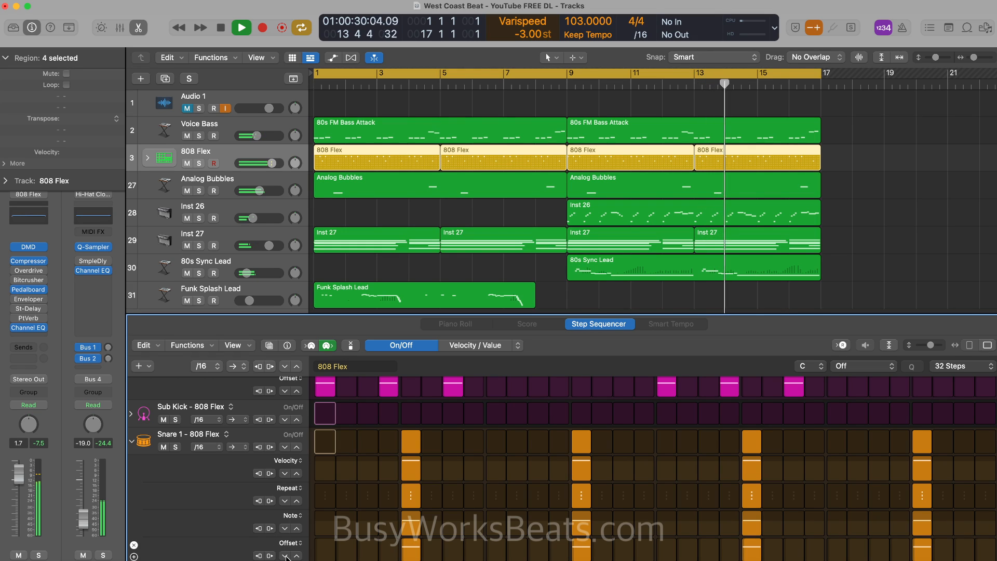
click(353, 154)
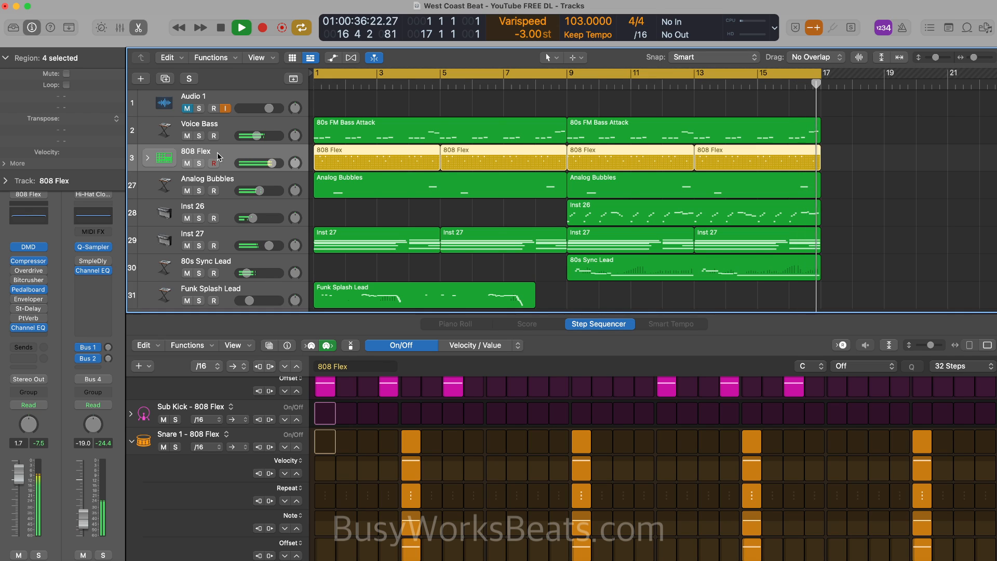
click(146, 158)
click(146, 158)
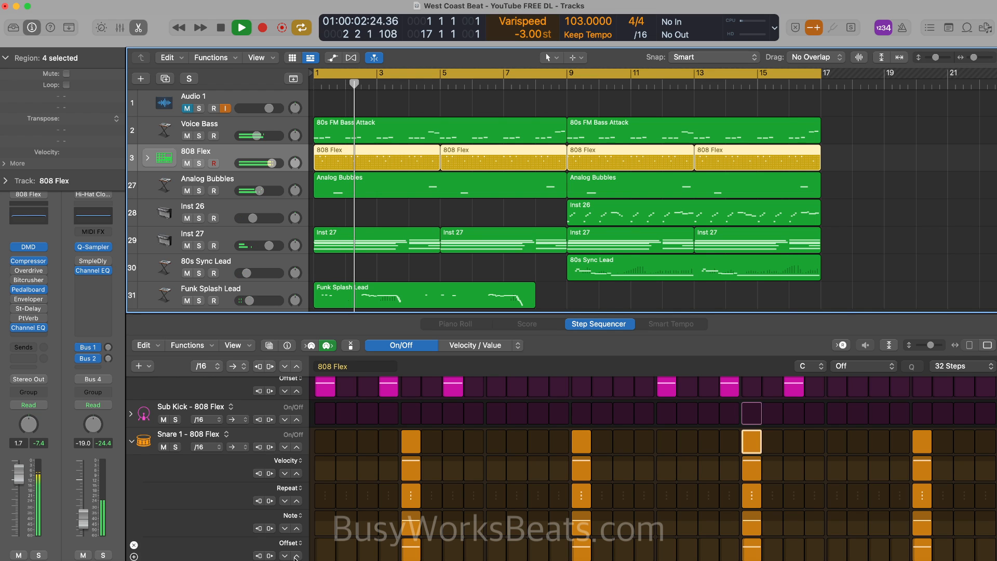
Step: Set the Hi-Hat Closed row's step offset to 4% and go back to the Kick 1 row
scroll(255, 509, down, 10)
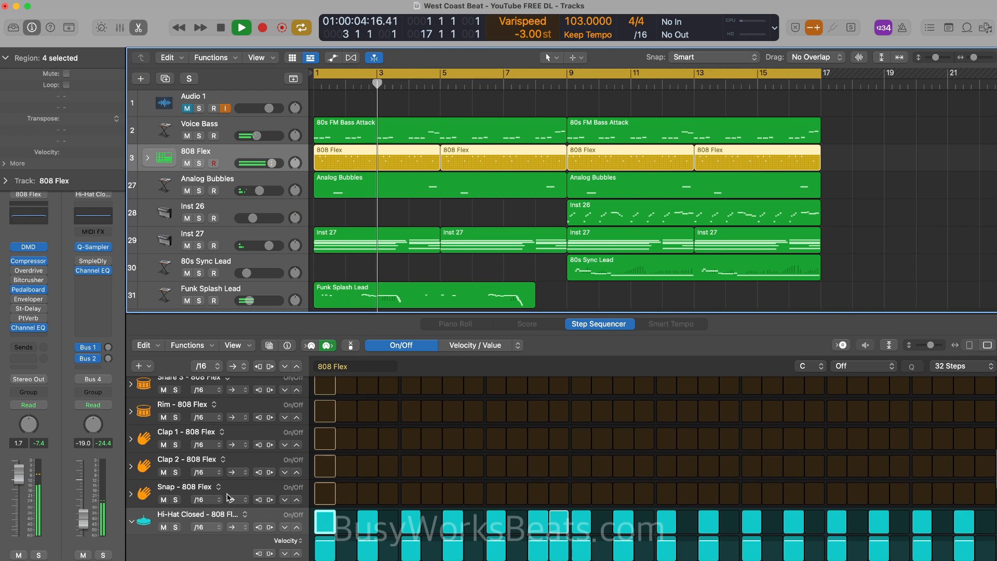
scroll(231, 511, down, 4)
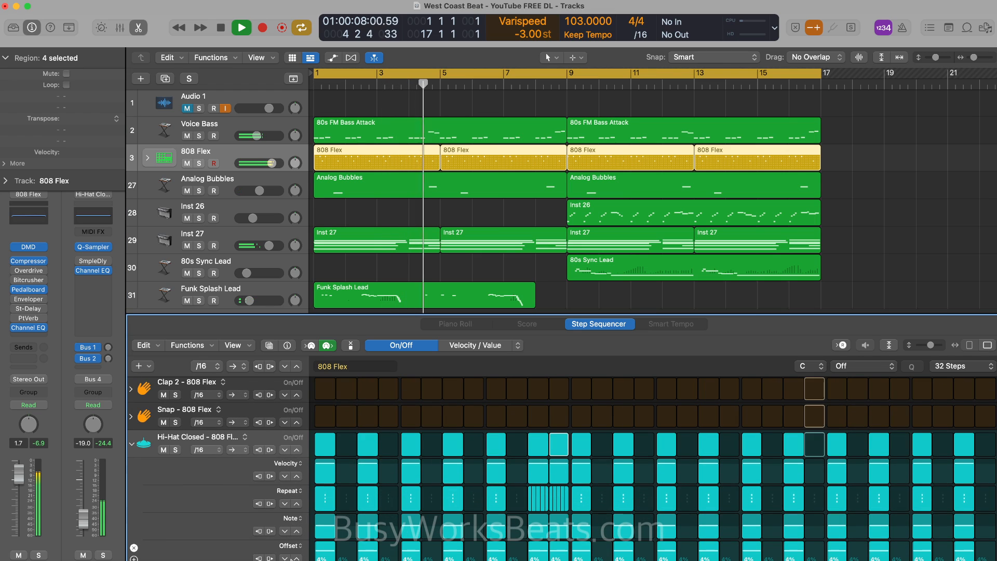
scroll(257, 530, up, 12)
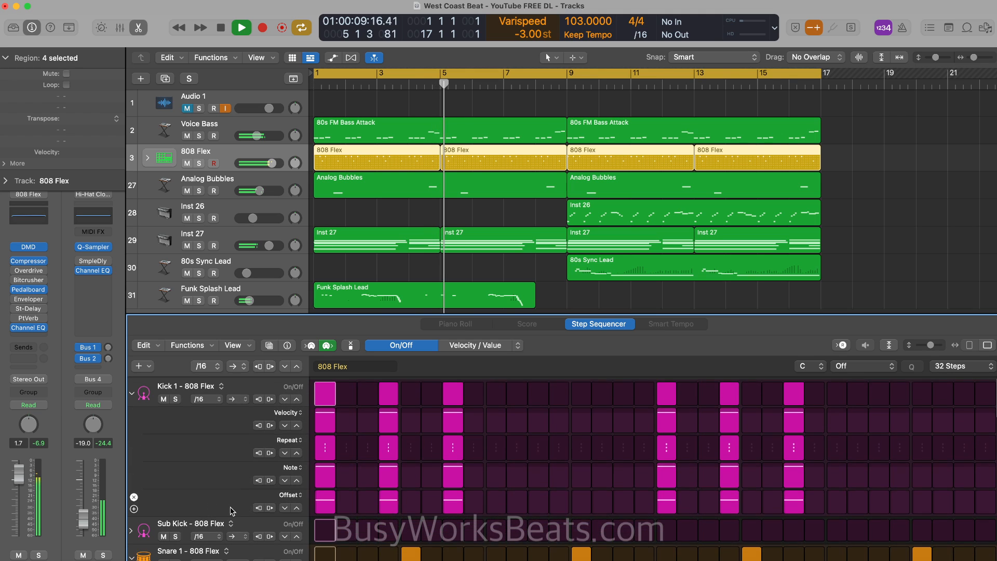
Step: Raise the Snare 1 row's step offset to 19% and set the Kick 1 row's step offset to 9% while the beat plays
scroll(257, 520, down, 5)
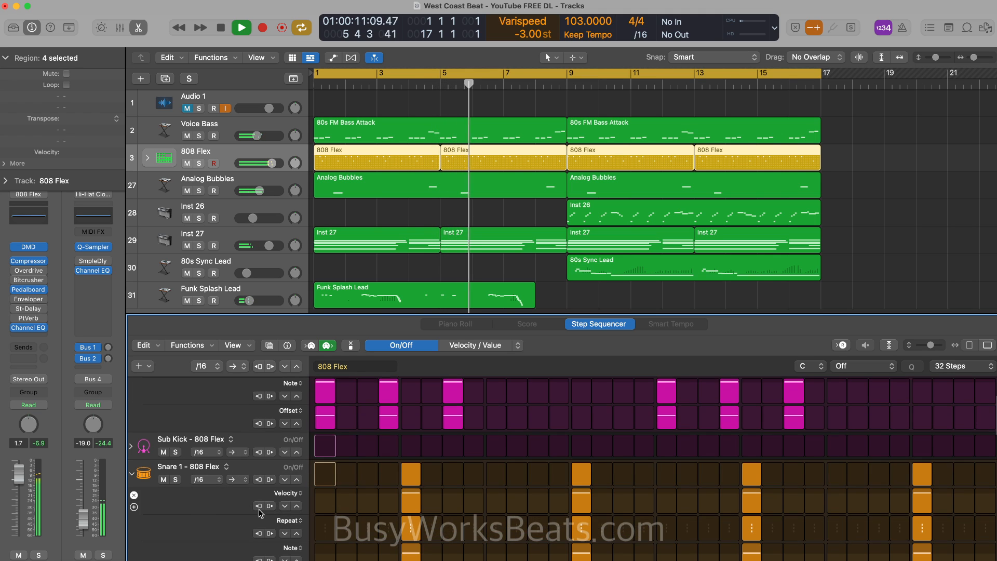
click(298, 530)
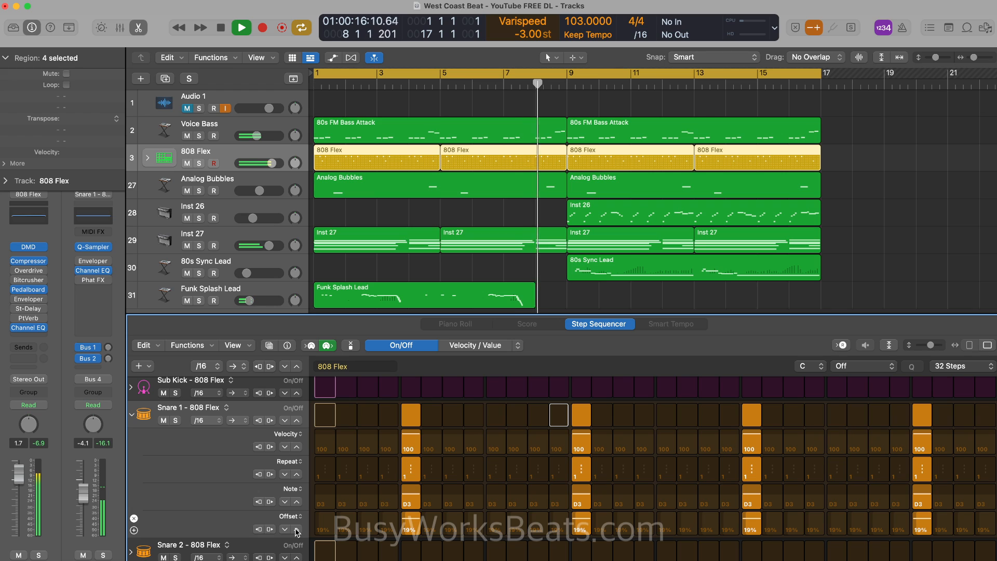
scroll(249, 513, up, 5)
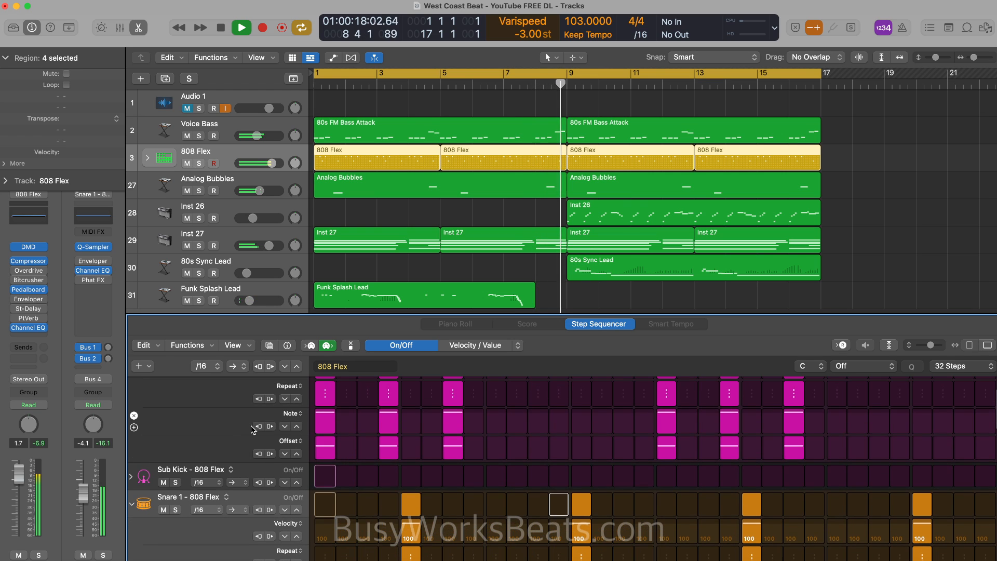
click(297, 504)
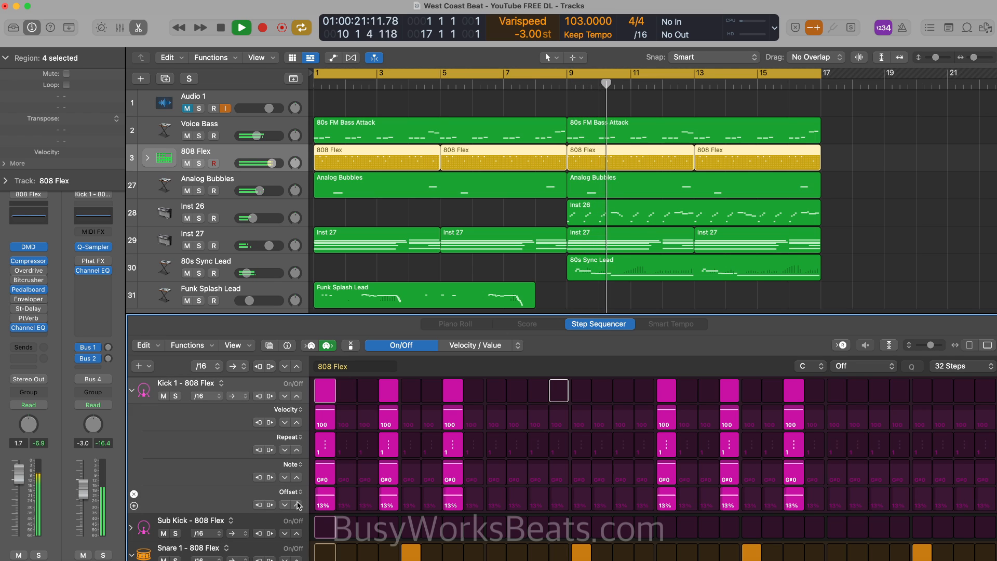
click(285, 505)
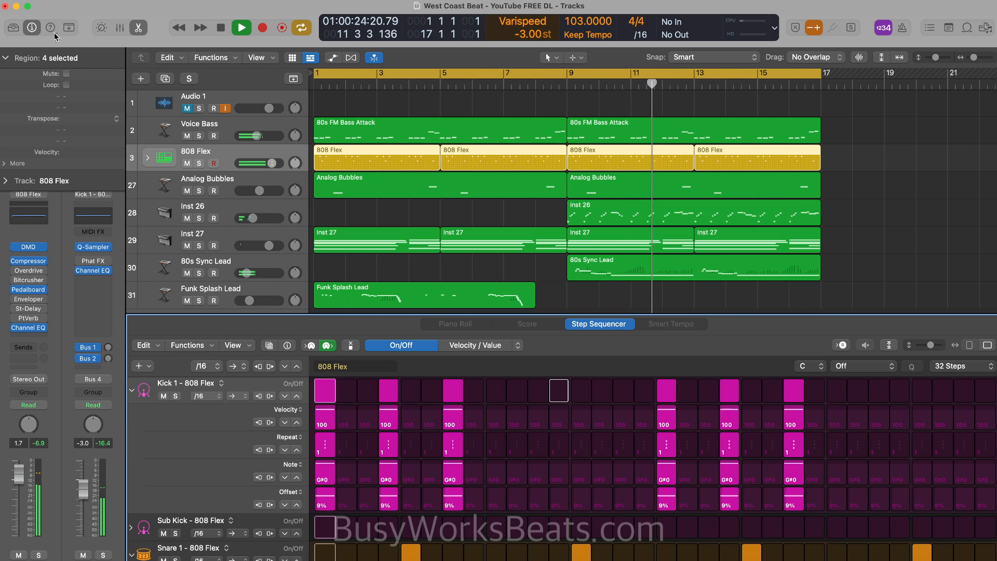
Step: Close the Step Sequencer editor and hide the inspector so that only the arrangement is shown
click(138, 27)
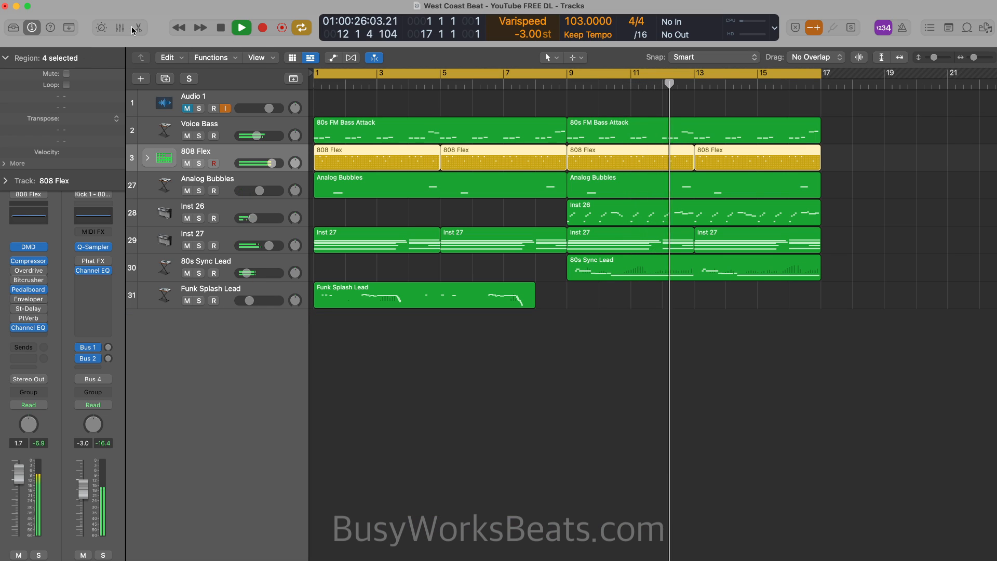
click(31, 29)
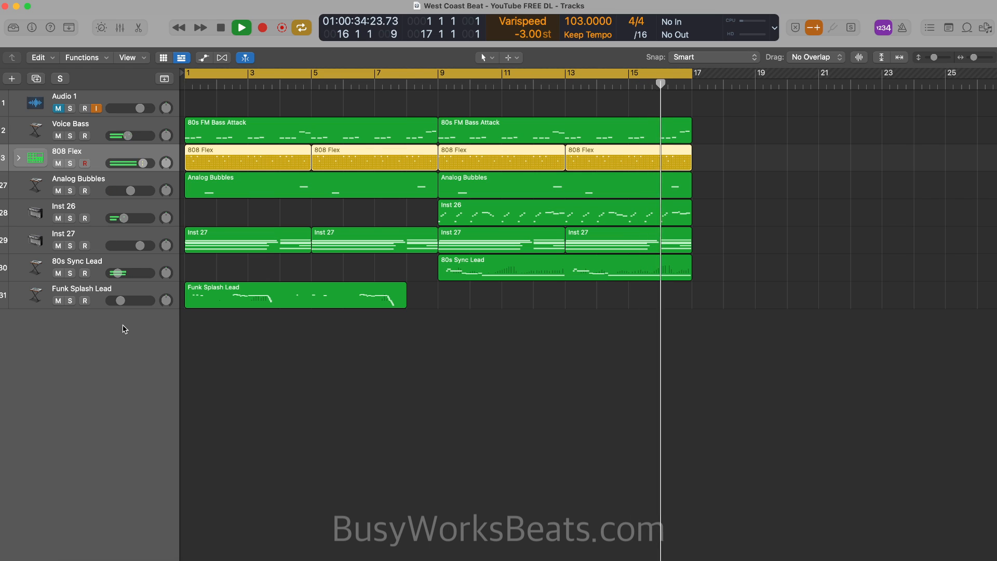
Step: Stop playback and leave the Audio 1 track neither muted nor soloed
click(70, 108)
key(space)
click(69, 108)
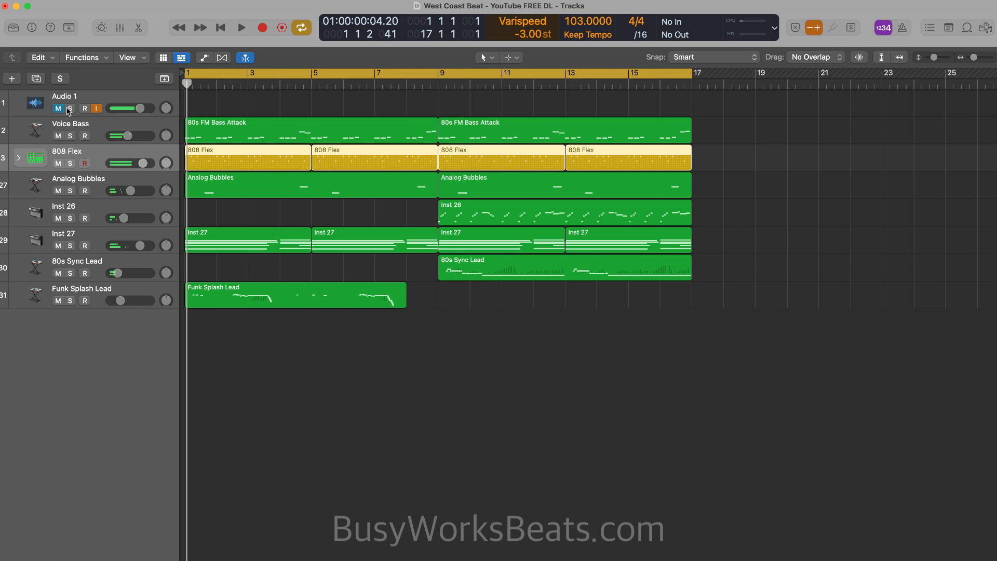
click(69, 109)
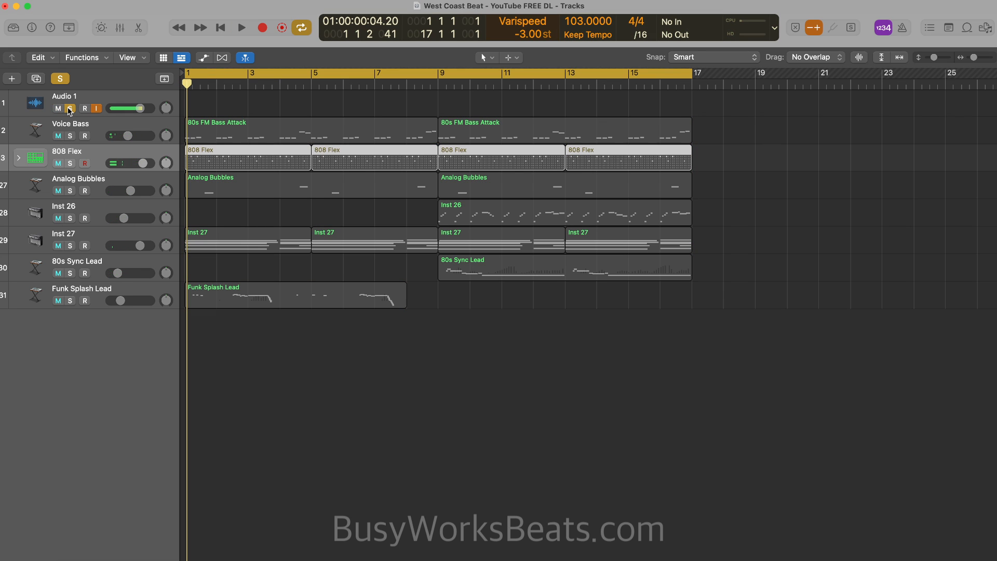
click(70, 108)
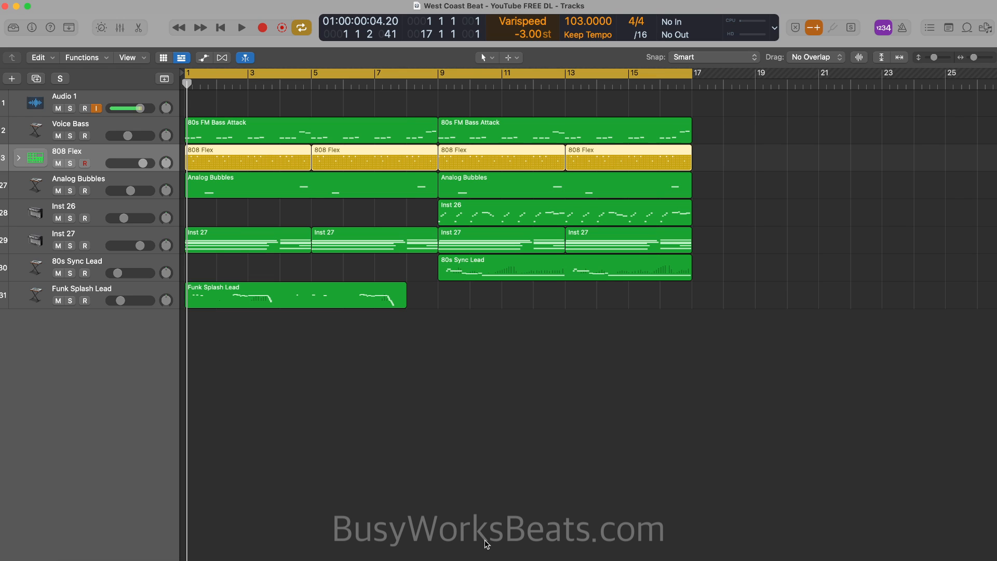
Step: Switch to Streamlabs Desktop
click(542, 560)
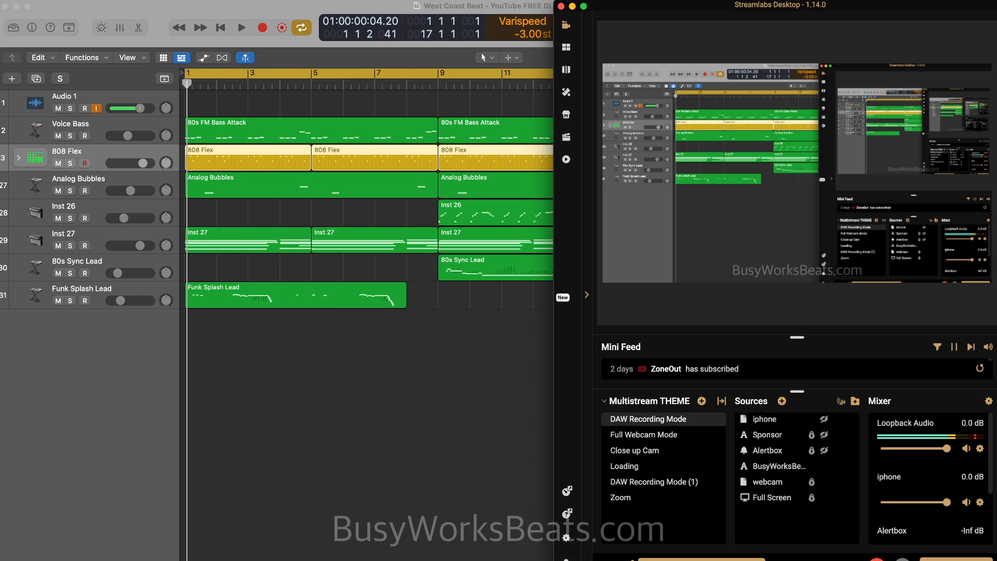